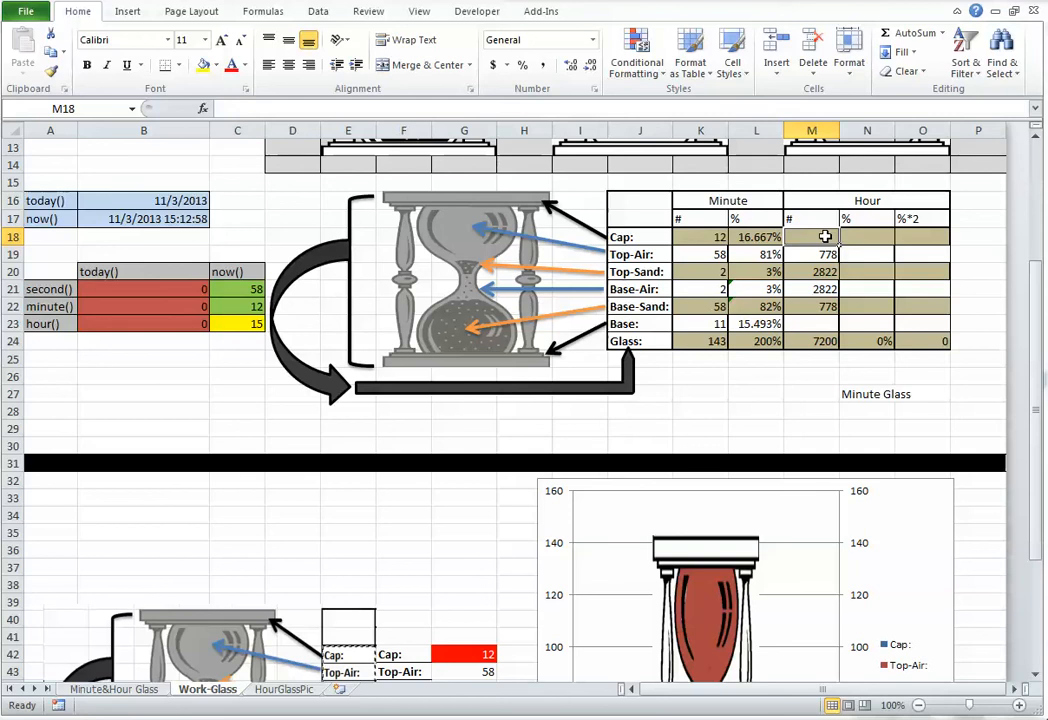
# - Enter 719 for the Hour Cap in M18 and 660 for the Hour Base in M23
pyautogui.write('71')
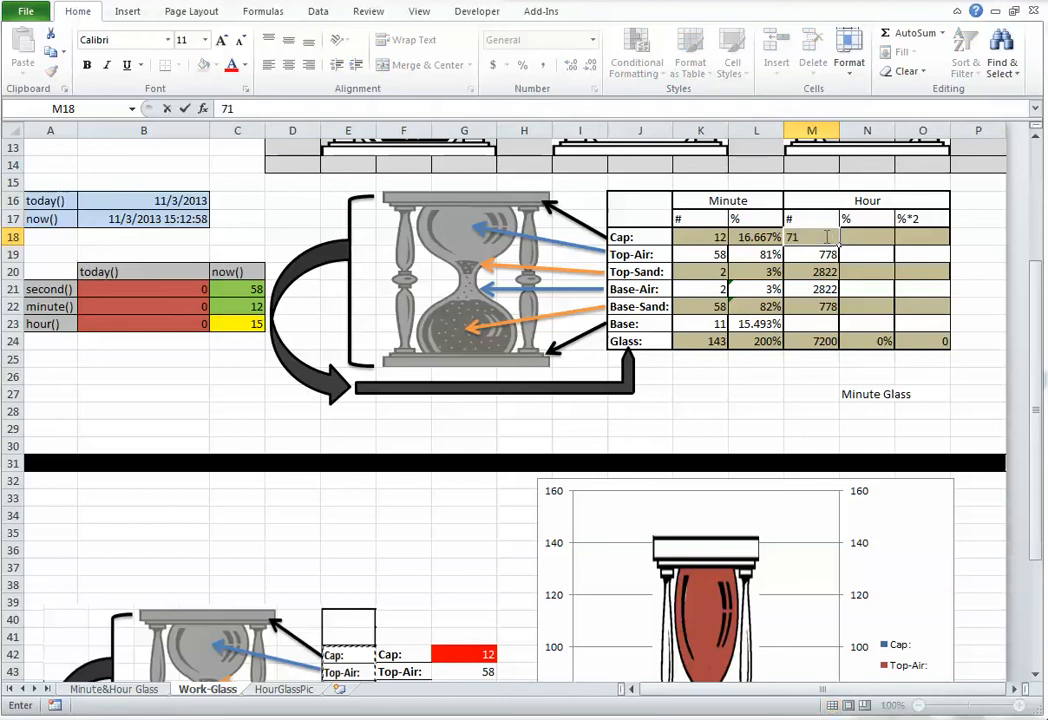
pyautogui.write('9')
pyautogui.click(824, 324)
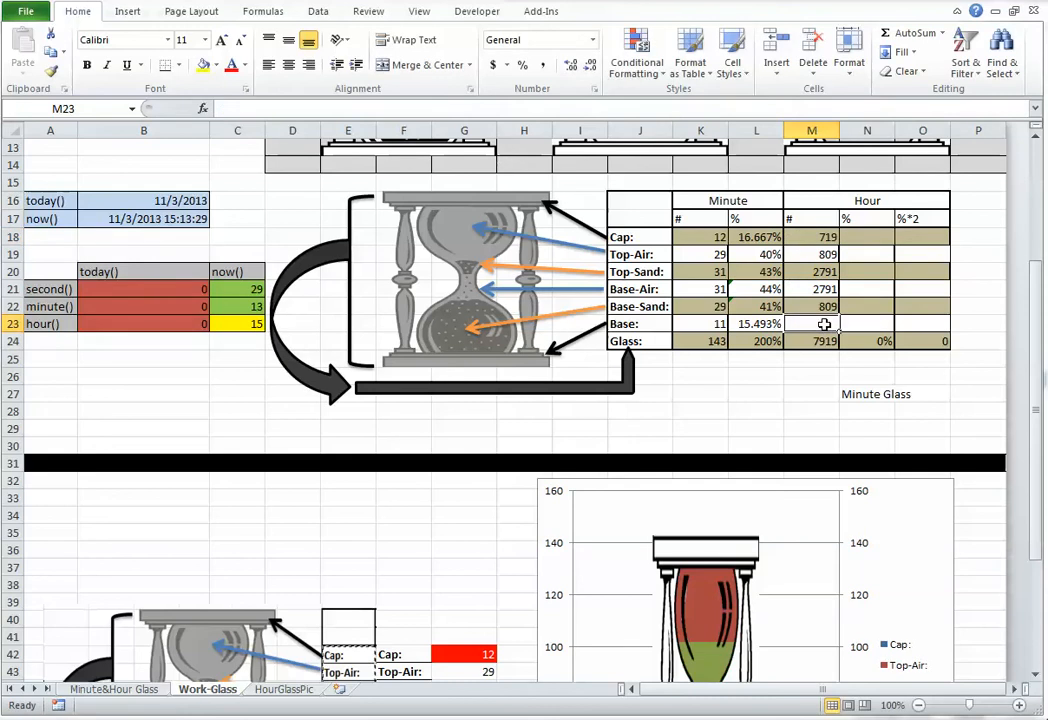
pyautogui.write('660')
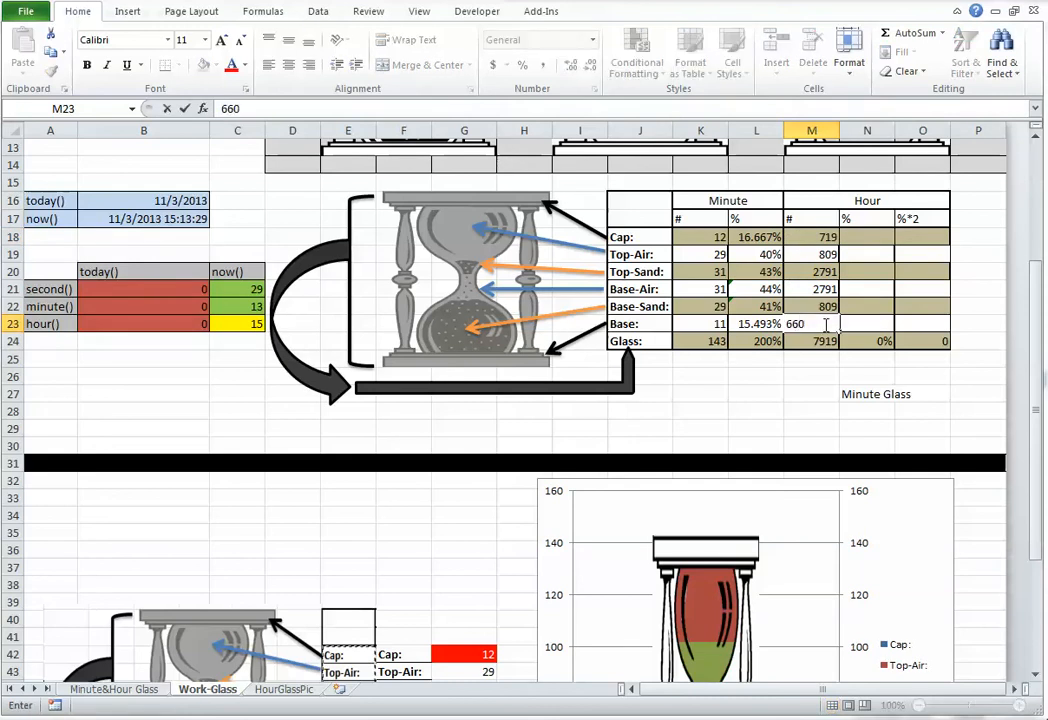
pyautogui.press('Return')
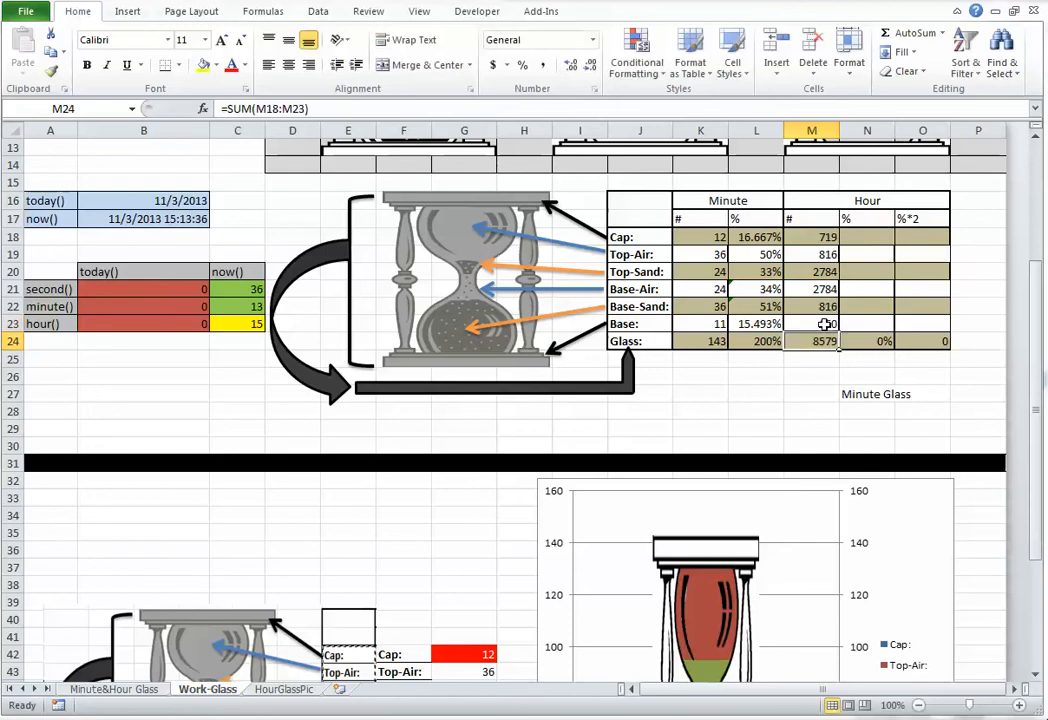
# - Reduce the Minute percentages for Cap in L18 and Base in L23 to zero decimal places
pyautogui.click(855, 237)
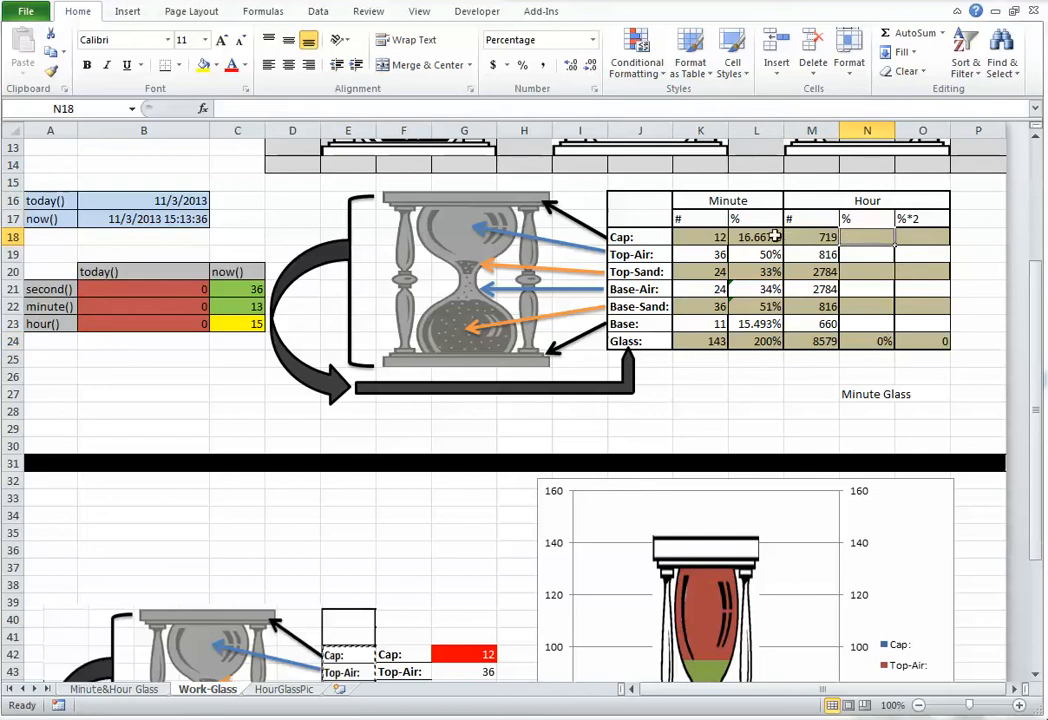
pyautogui.click(760, 237)
pyautogui.click(591, 66)
pyautogui.click(591, 66)
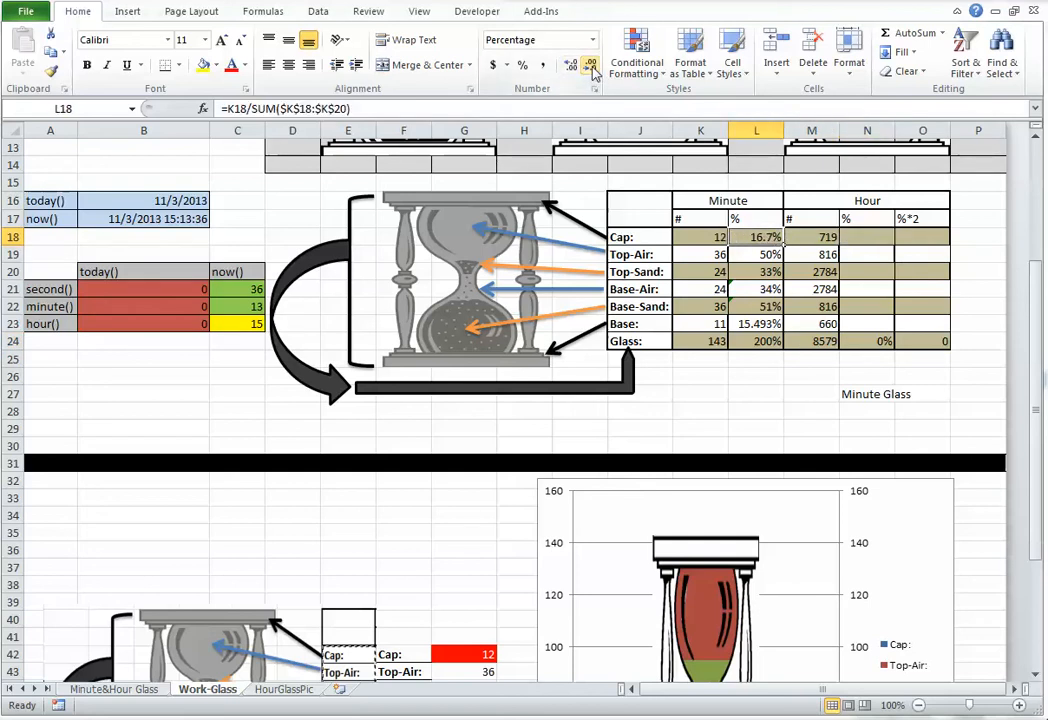
pyautogui.click(591, 68)
pyautogui.click(755, 324)
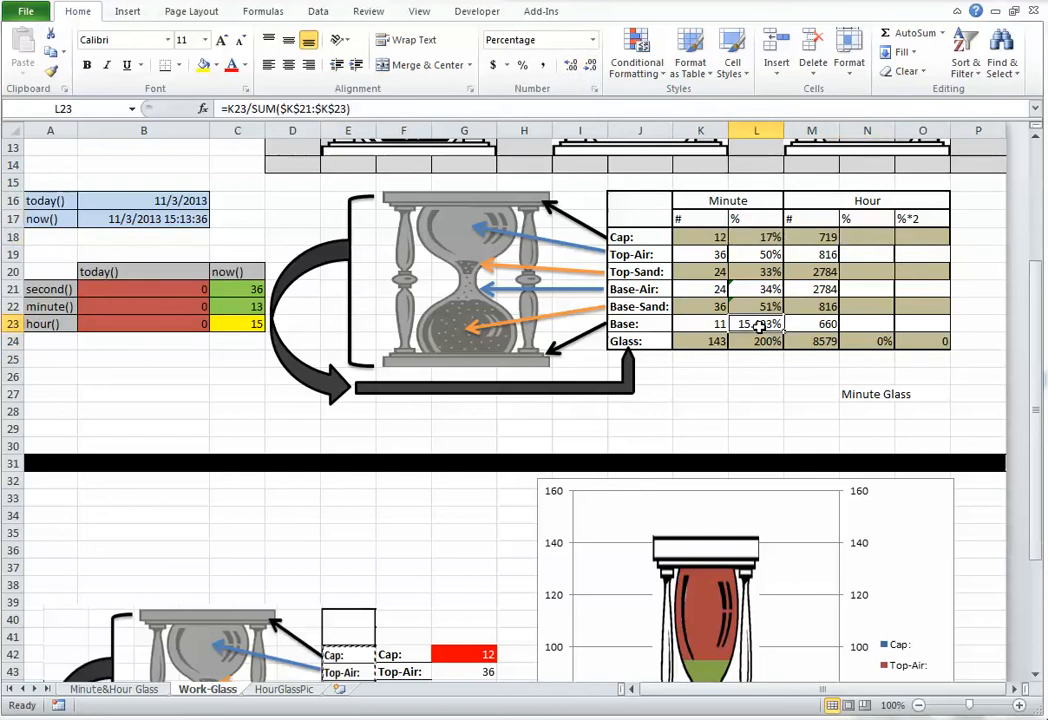
pyautogui.click(591, 66)
pyautogui.click(591, 66)
pyautogui.click(591, 66)
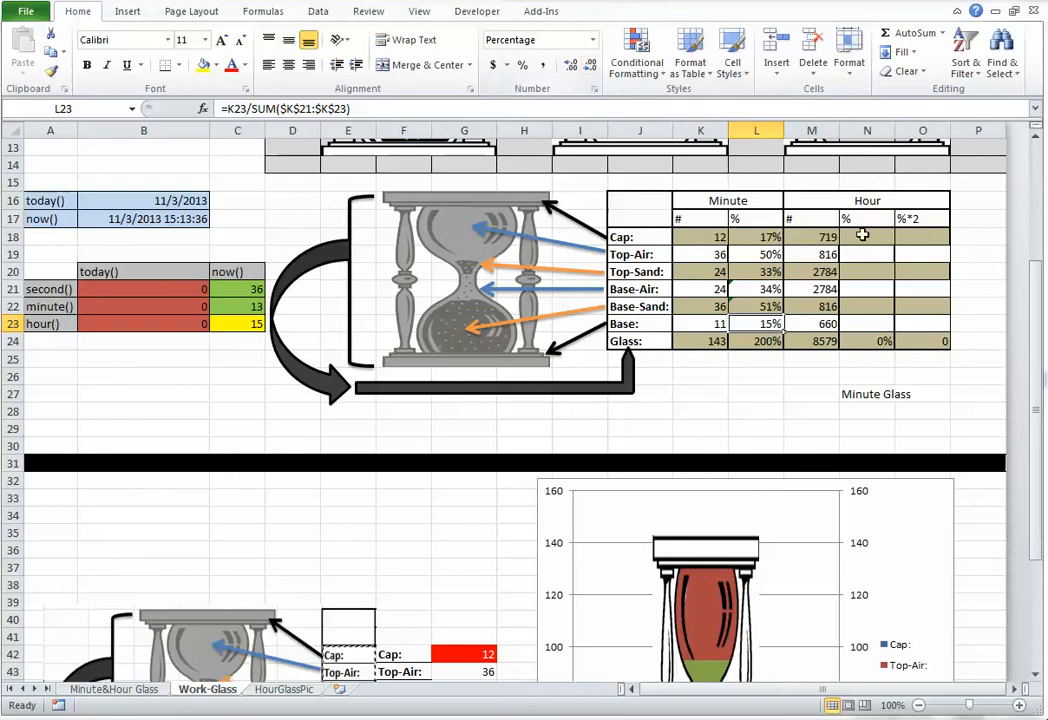
# - Enter the Hour Cap percentage formula =M18/SUM($M$18:$M$20) in N18
pyautogui.click(866, 237)
pyautogui.write('=')
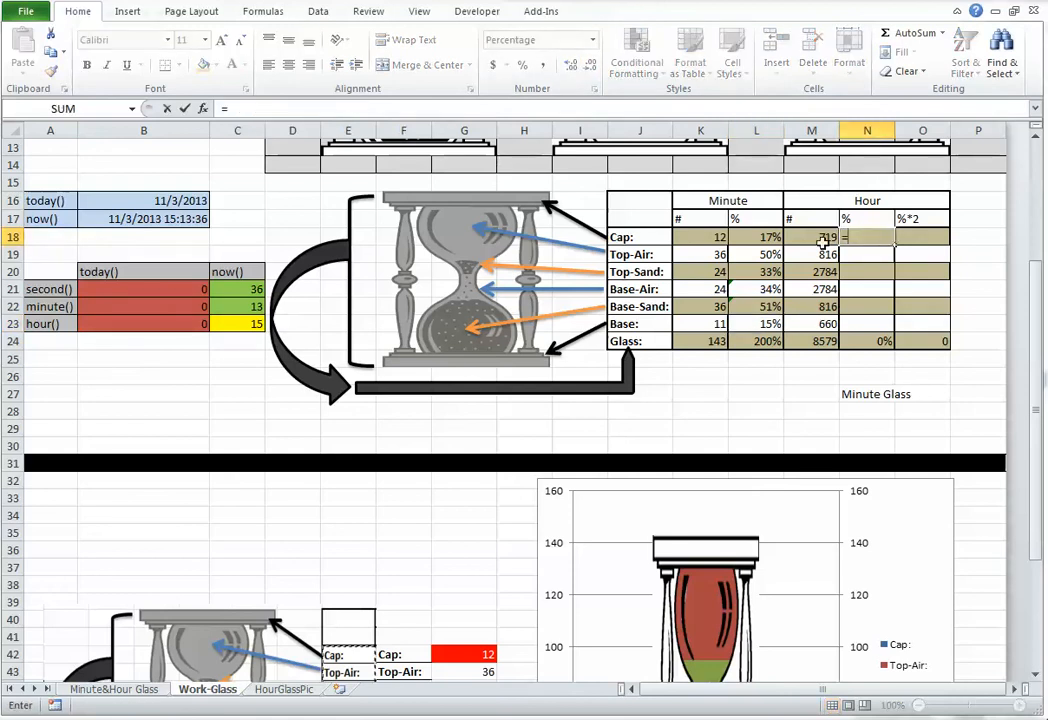
pyautogui.click(819, 237)
pyautogui.write('/')
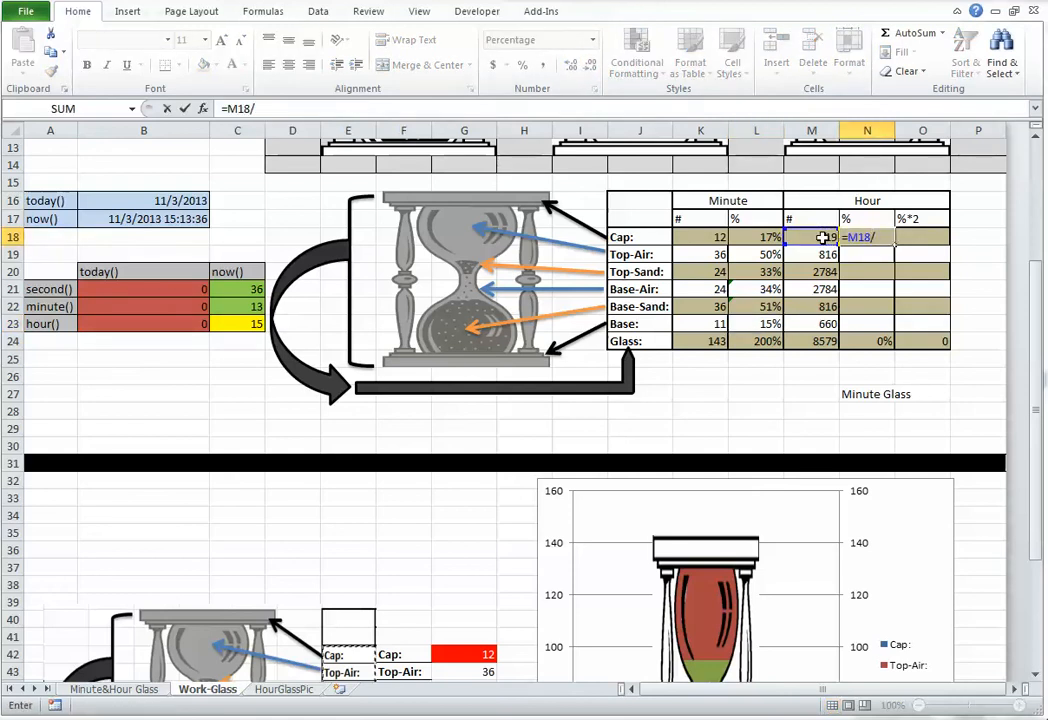
pyautogui.write('sum')
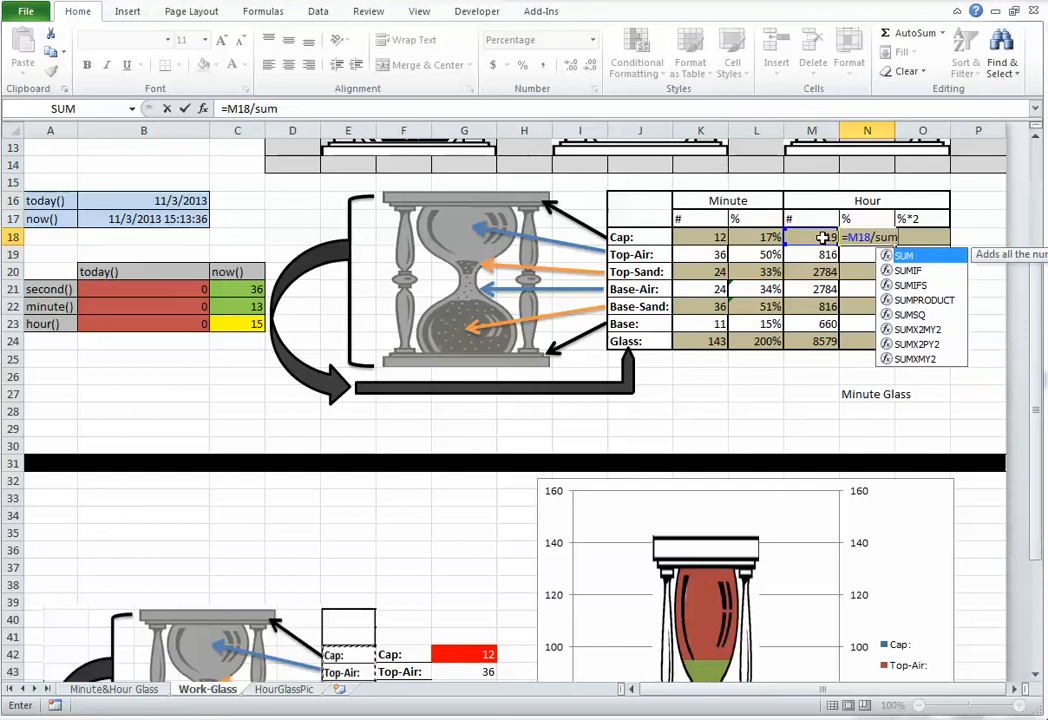
pyautogui.write('(')
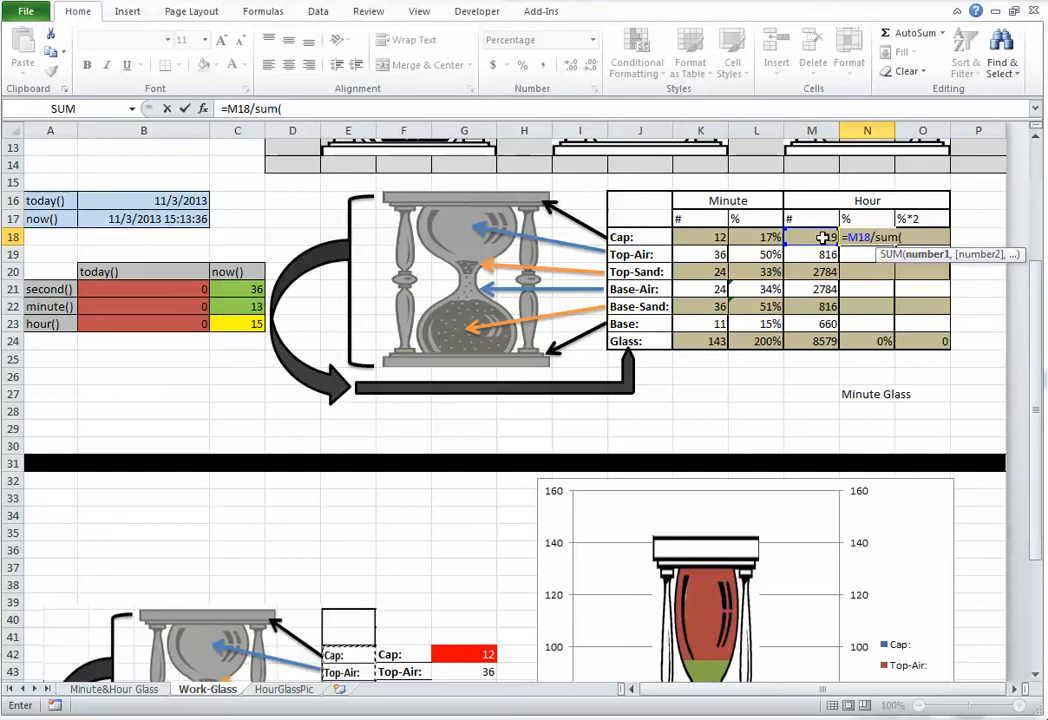
pyautogui.moveTo(822, 237); pyautogui.dragTo(820, 271)
pyautogui.click(829, 273)
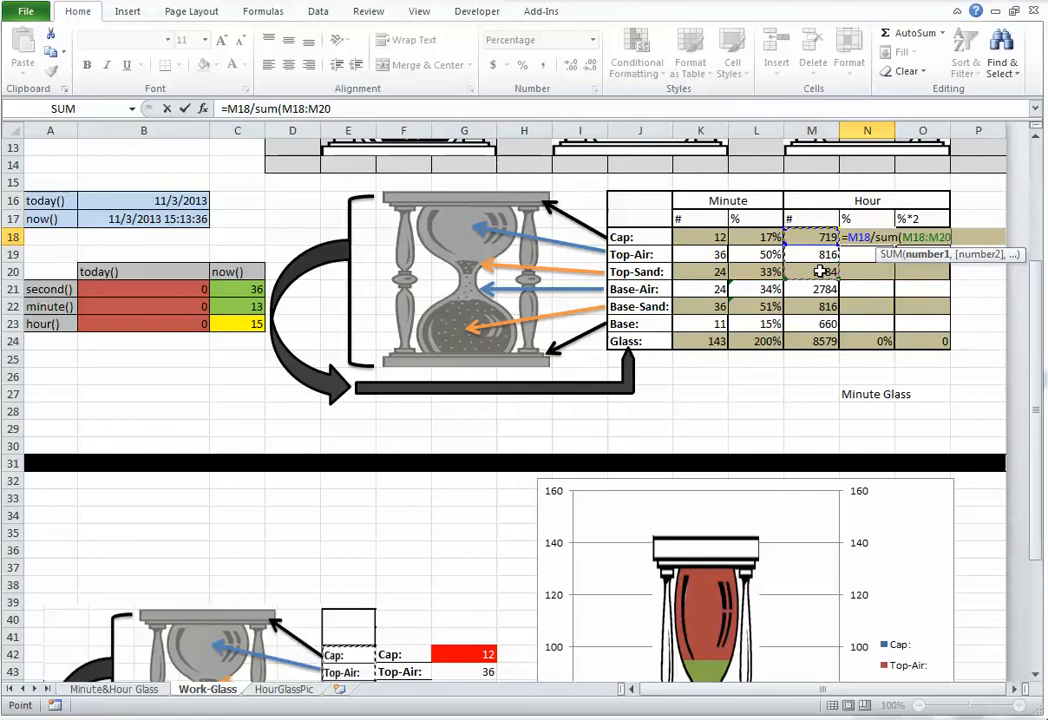
pyautogui.press('F4')
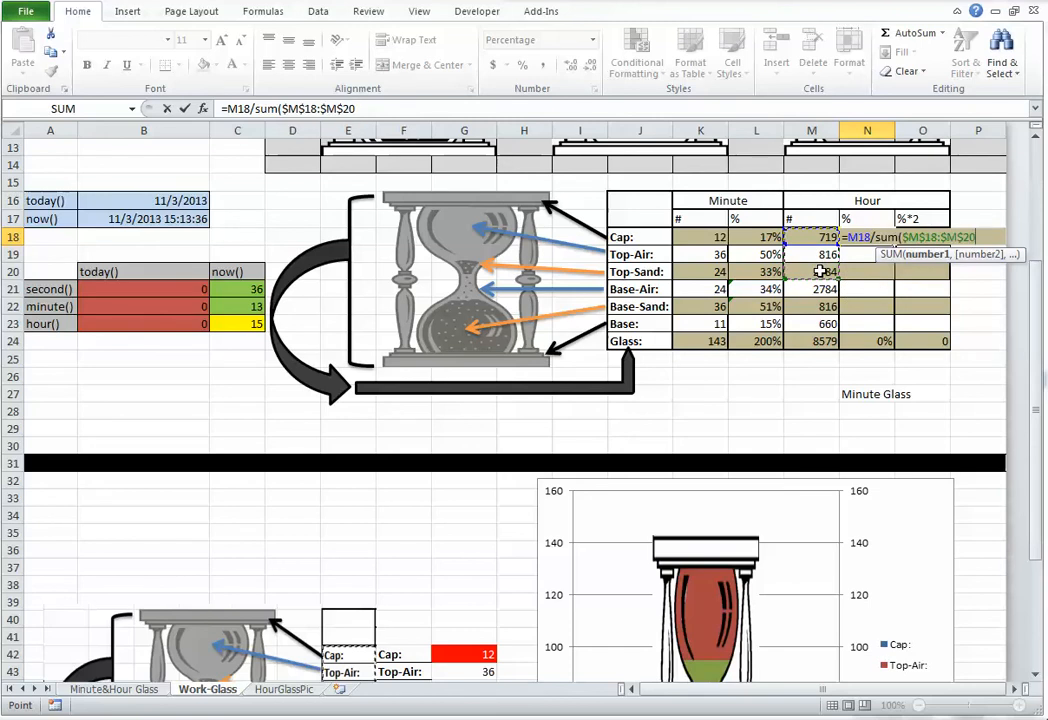
pyautogui.write(')')
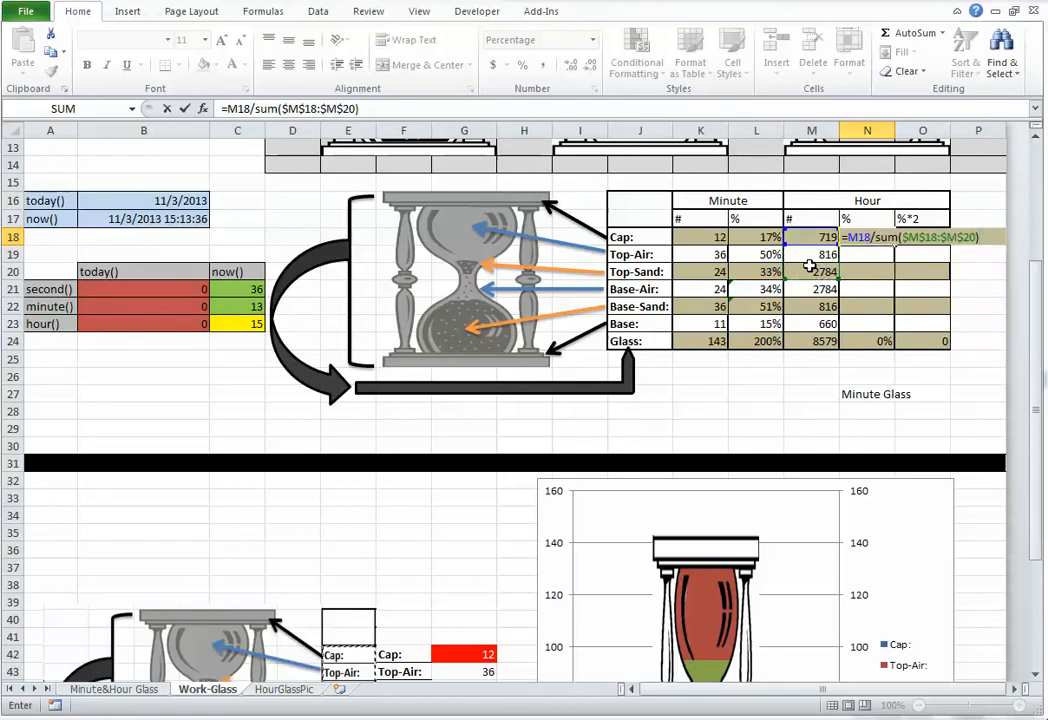
pyautogui.press('Return')
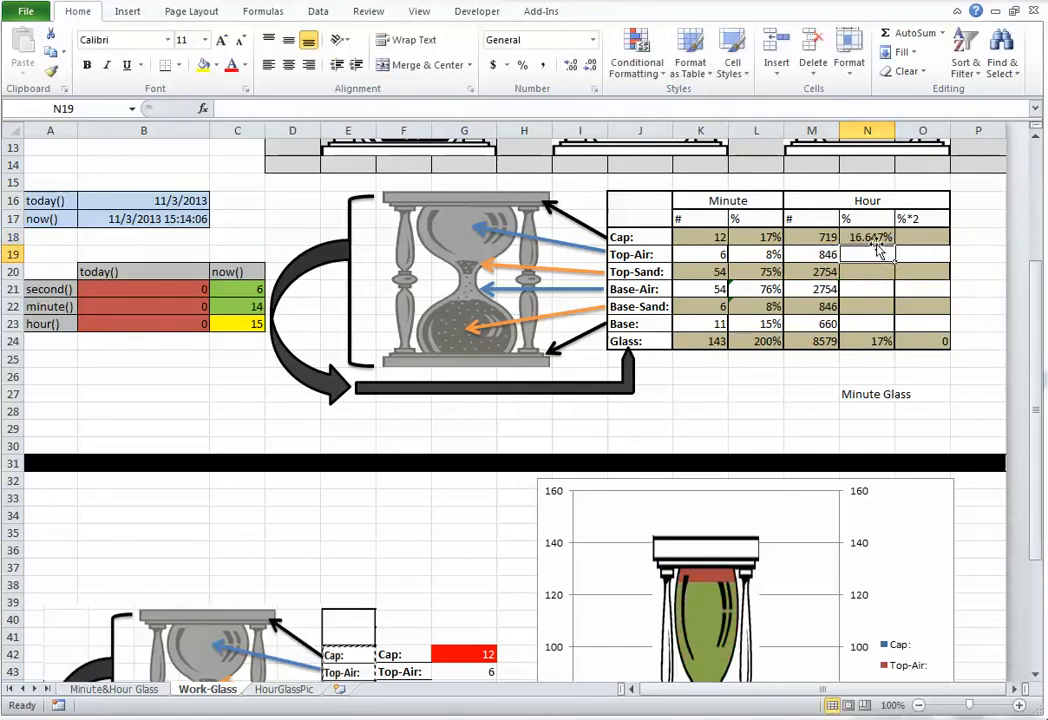
# - Copy the Hour Cap percentage formula from N18 to Top-Air and Top-Sand in N19:N20, pasting formulas only
pyautogui.click(877, 243)
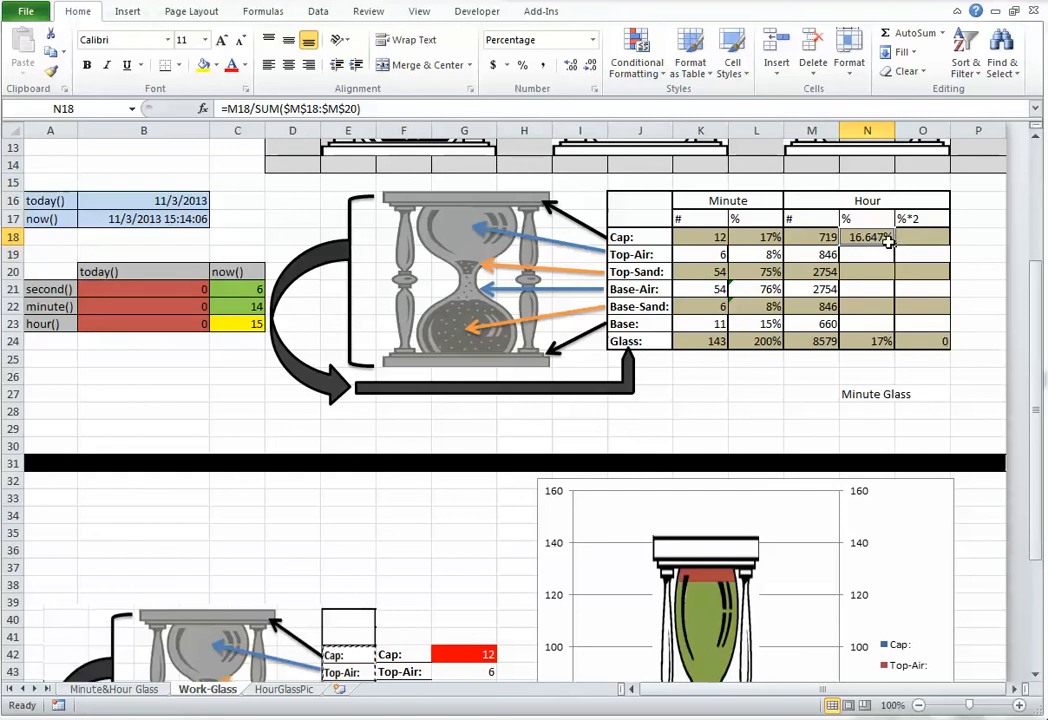
pyautogui.hotkey('ctrl', 'c')
pyautogui.moveTo(870, 254); pyautogui.dragTo(873, 272)
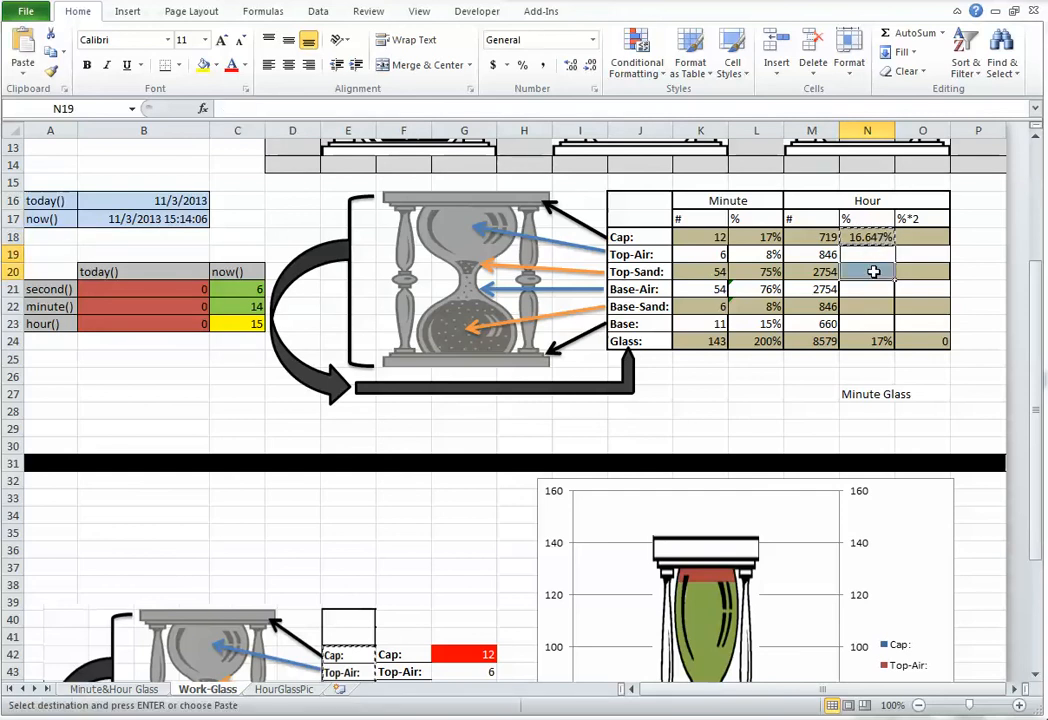
pyautogui.rightClick(873, 272)
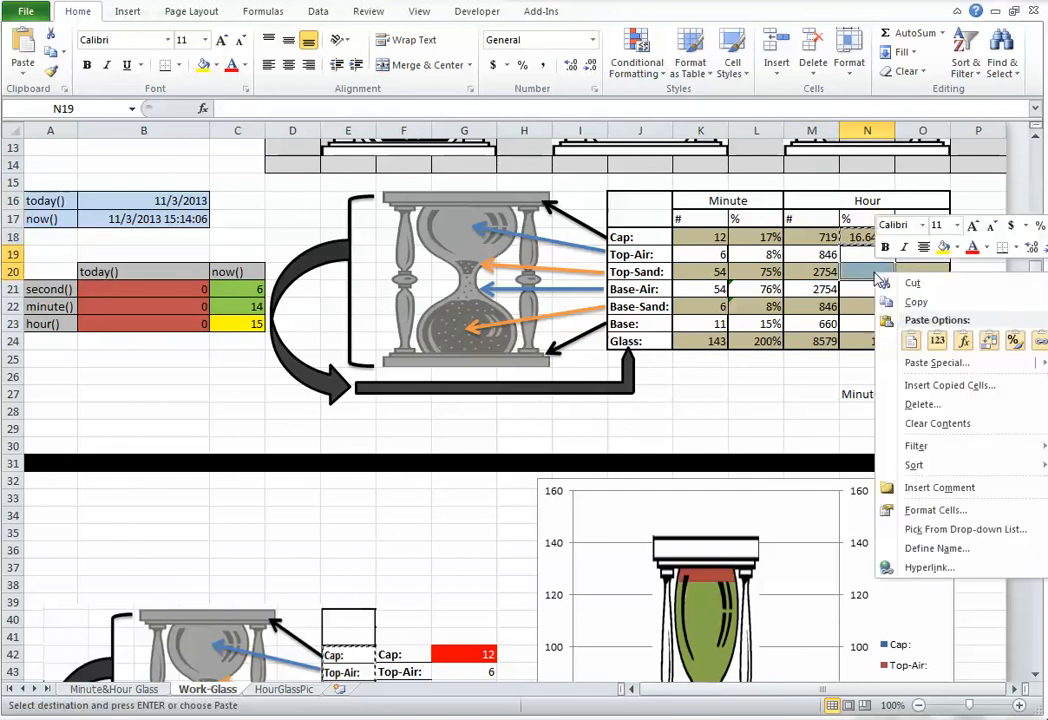
pyautogui.click(985, 343)
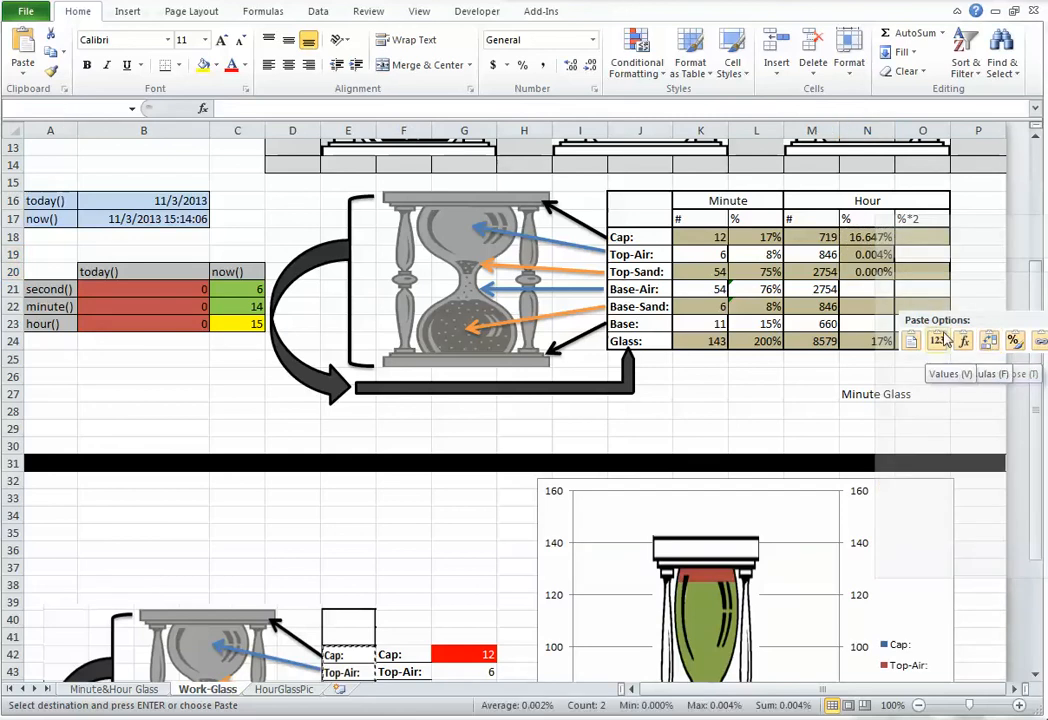
pyautogui.click(963, 342)
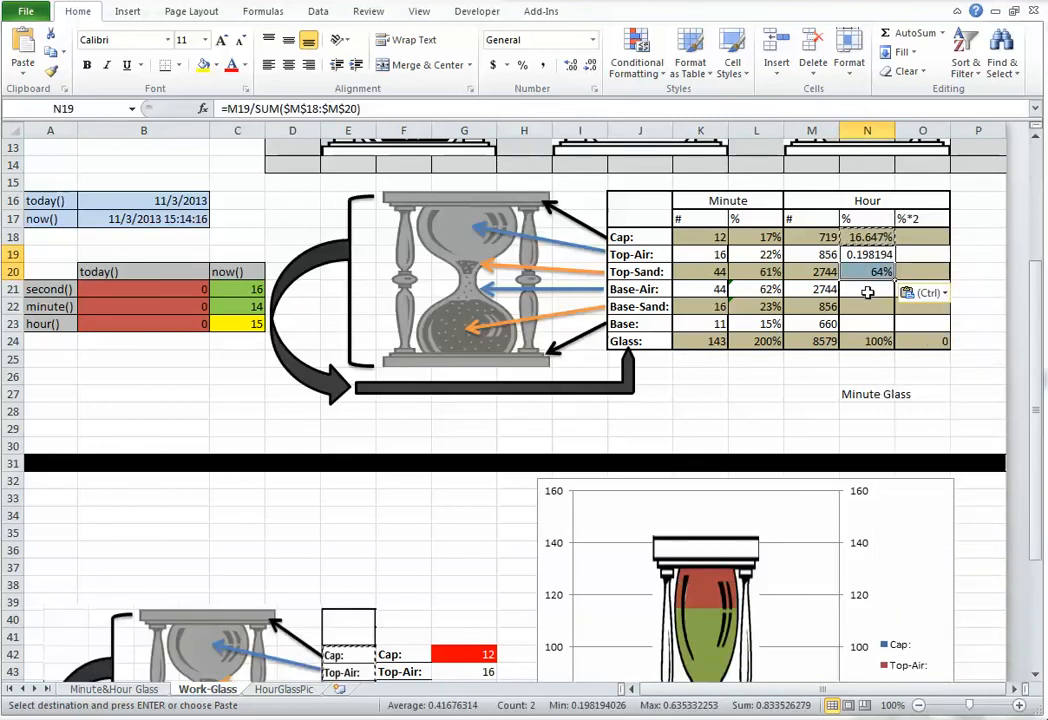
# - Paste only the copied formula into Base-Air cell N21 and change its sum range to $M$21:$M$23
pyautogui.click(862, 289)
pyautogui.rightClick(866, 290)
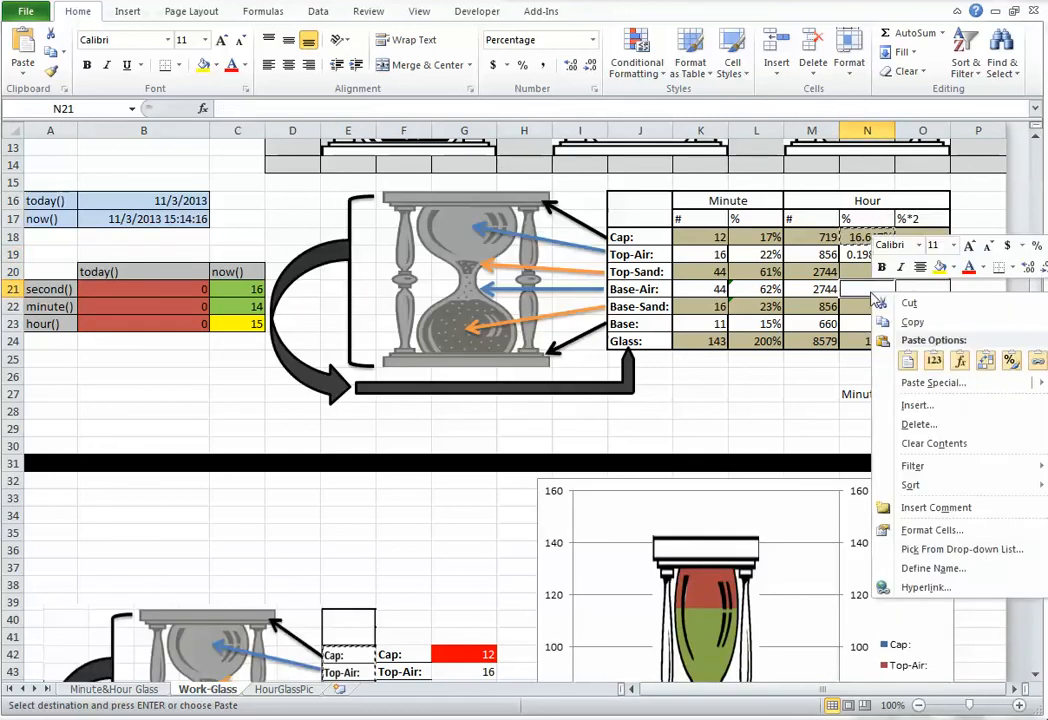
pyautogui.click(960, 360)
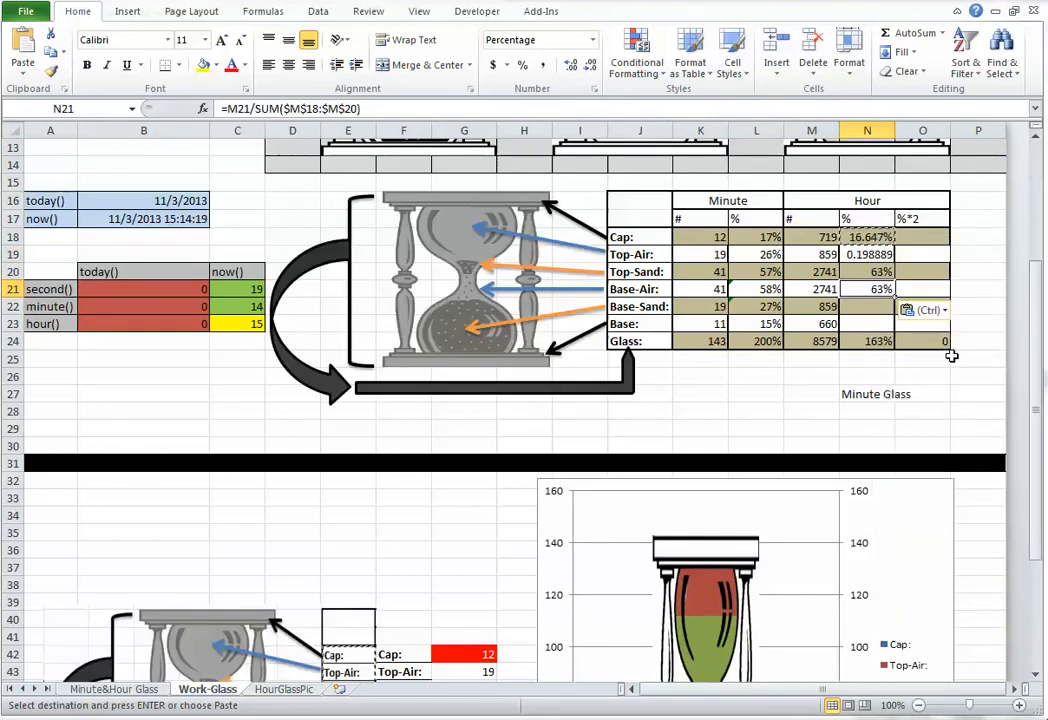
pyautogui.click(585, 108)
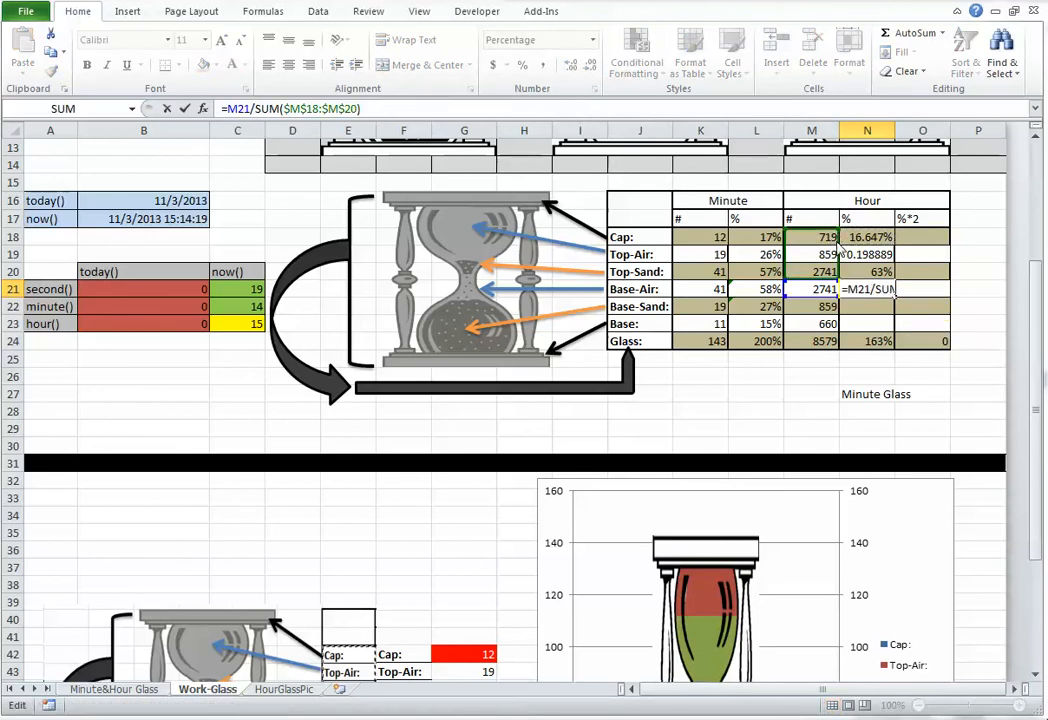
pyautogui.moveTo(838, 246); pyautogui.dragTo(832, 298)
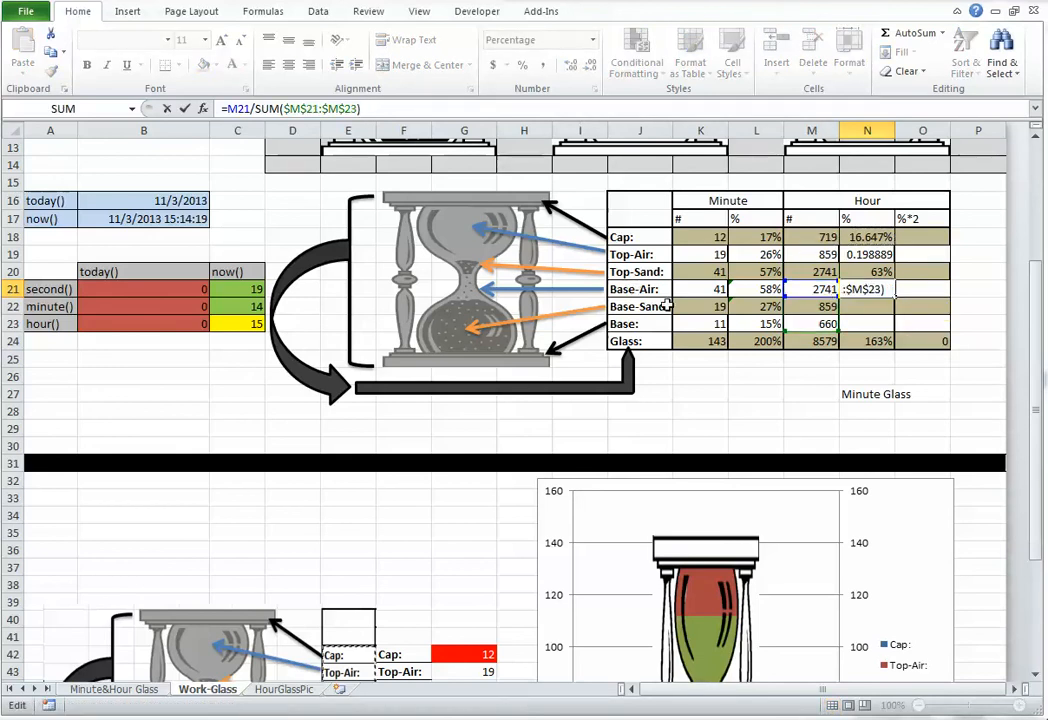
pyautogui.press('Return')
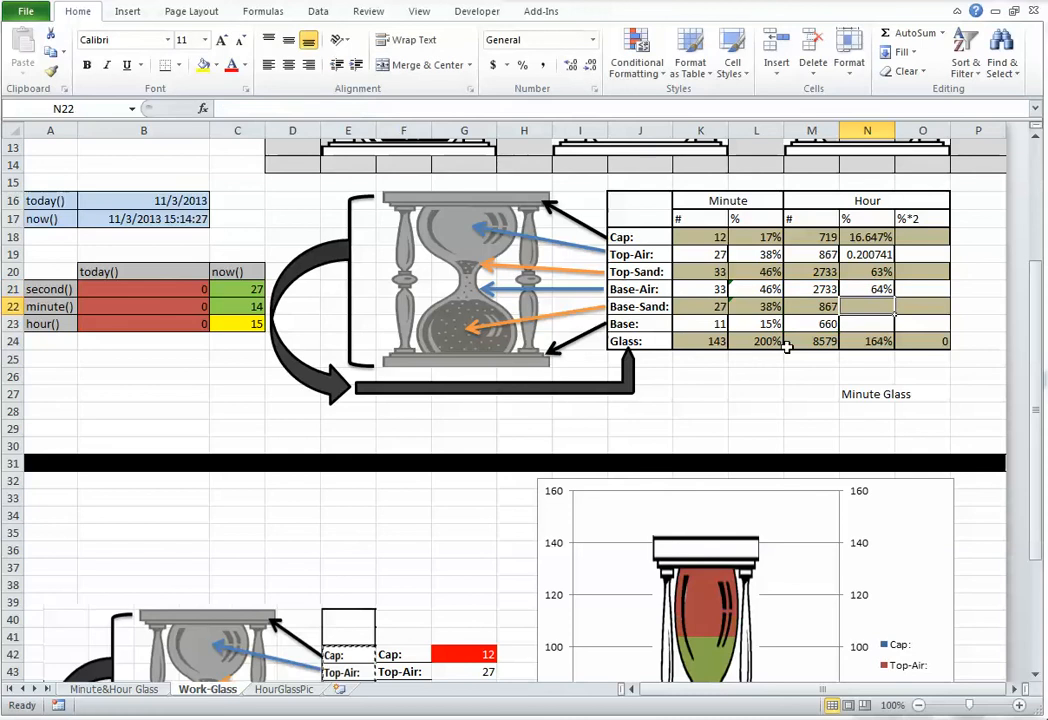
# - Copy the Base-Air percentage formula from N21 to Base-Sand and Base in N22:N23, pasting formulas only
pyautogui.click(884, 289)
pyautogui.hotkey('ctrl', 'c')
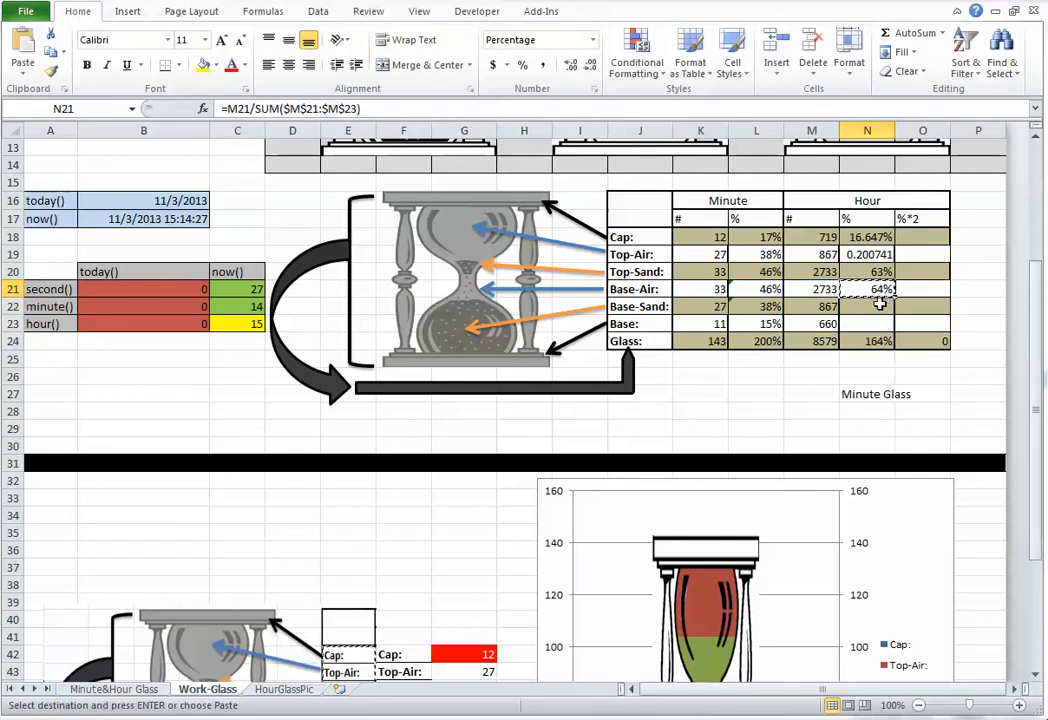
pyautogui.moveTo(879, 305); pyautogui.dragTo(876, 325)
pyautogui.rightClick(878, 326)
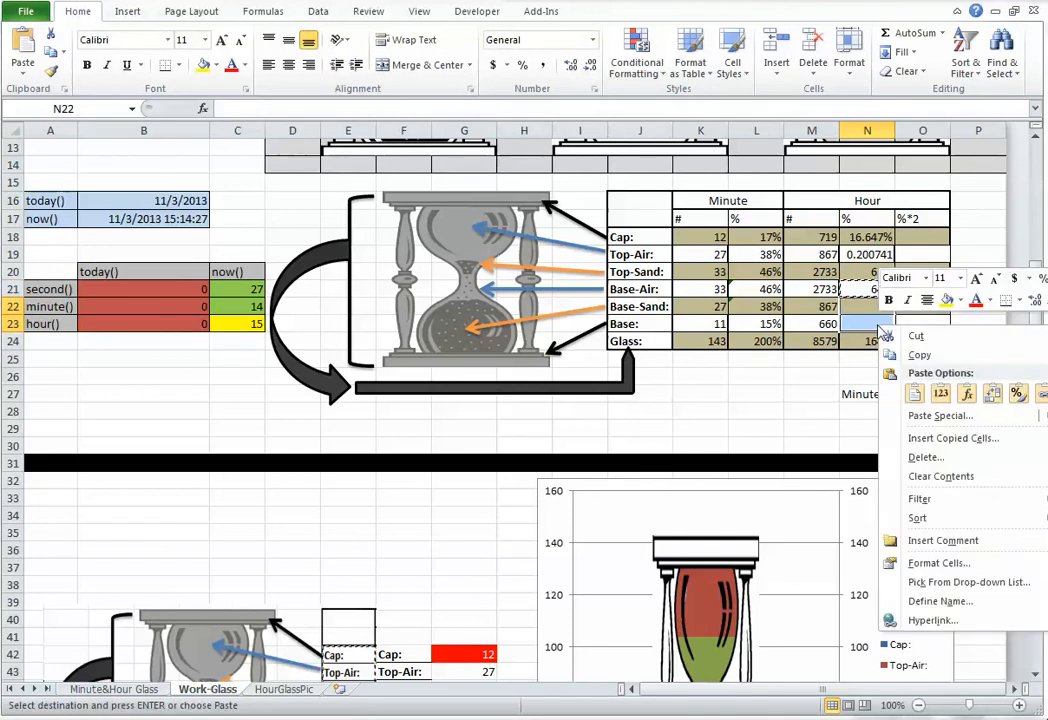
pyautogui.click(972, 398)
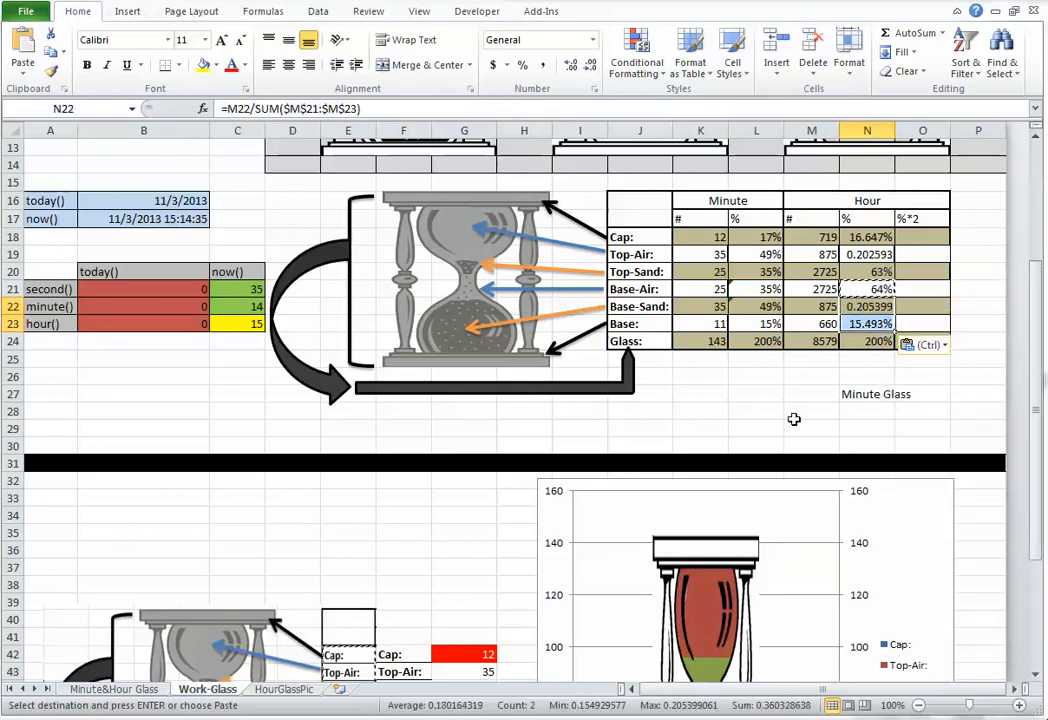
pyautogui.click(771, 409)
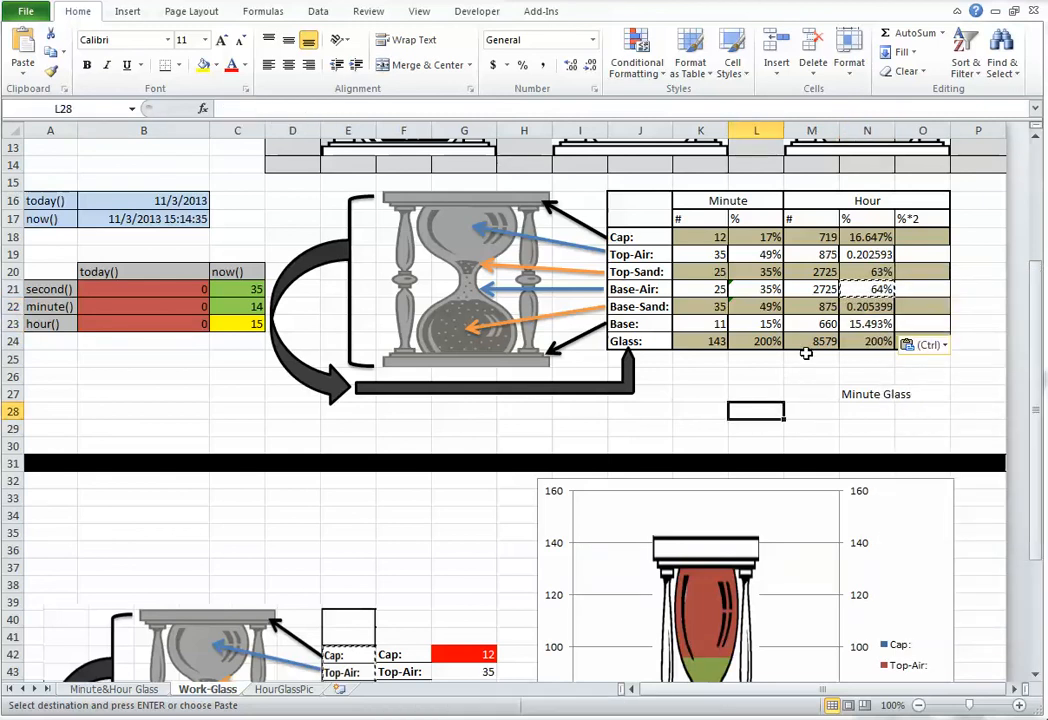
pyautogui.click(760, 344)
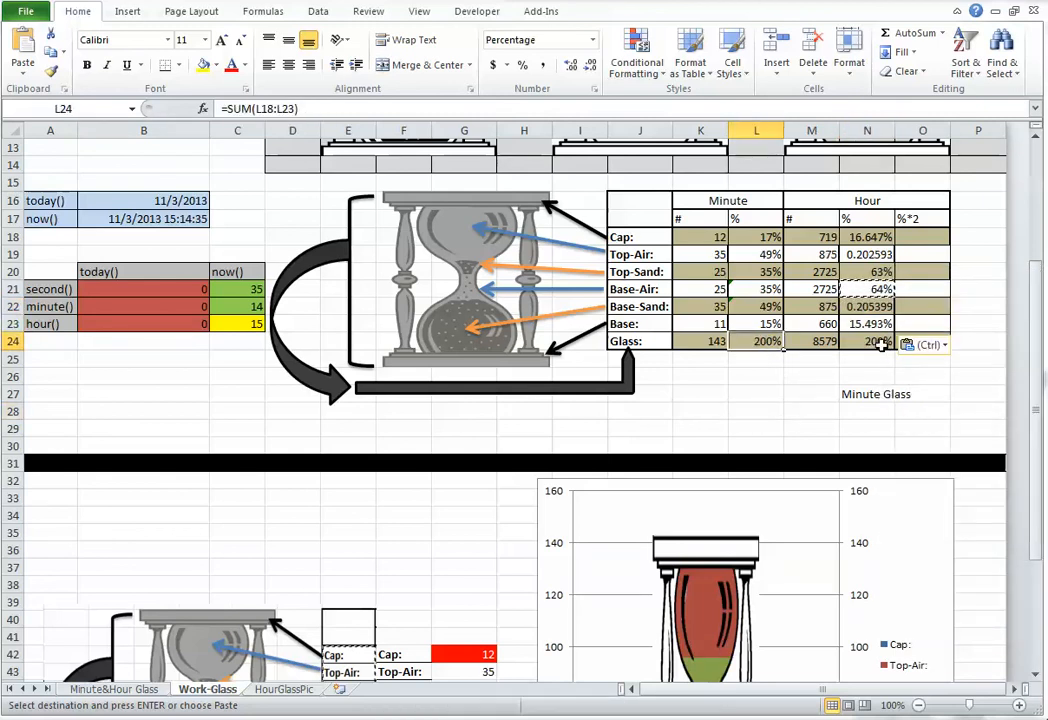
pyautogui.click(872, 342)
pyautogui.click(926, 393)
pyautogui.click(959, 393)
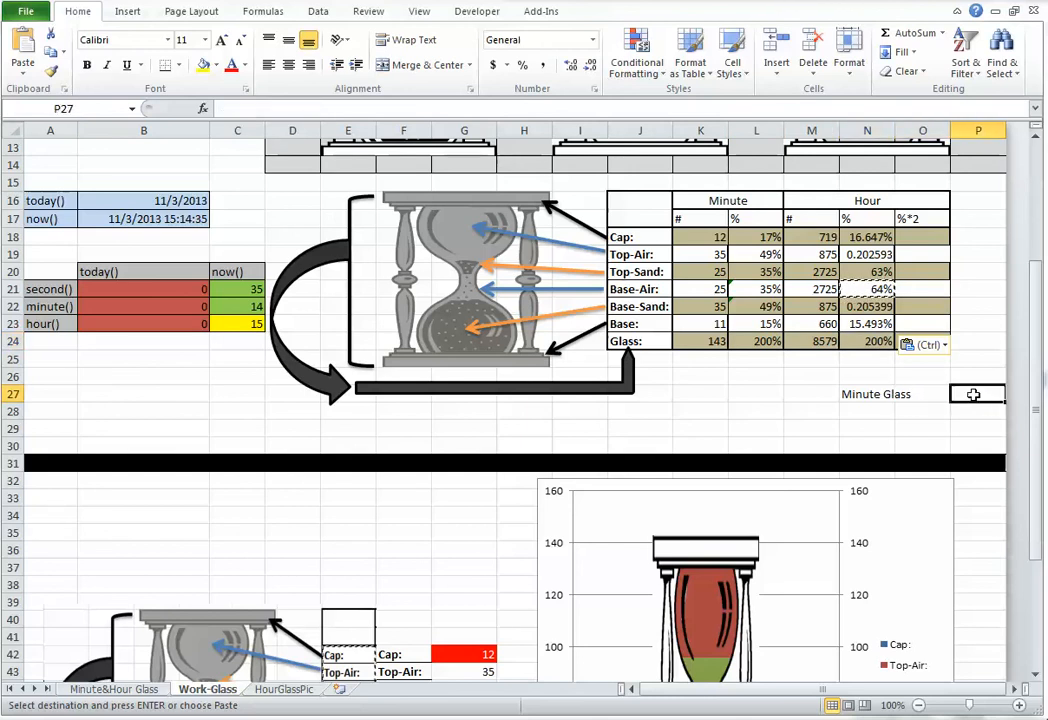
pyautogui.doubleClick(975, 395)
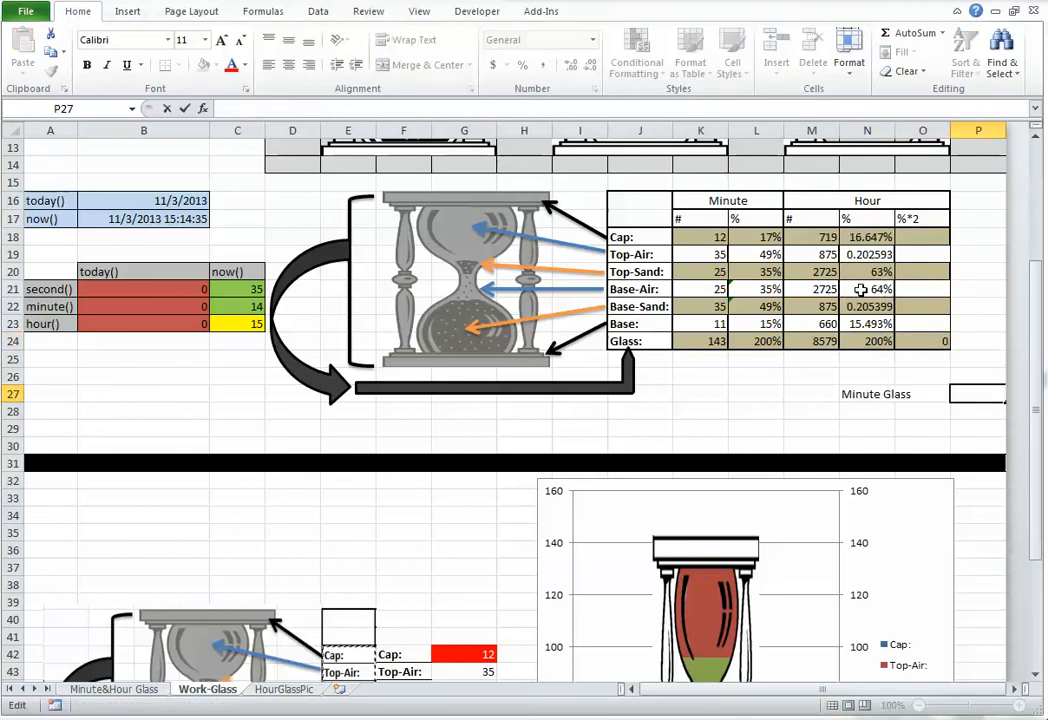
# - Format the Hour percentages in N18:N23 as percentages without decimals
pyautogui.click(872, 240)
pyautogui.moveTo(875, 248); pyautogui.dragTo(870, 323)
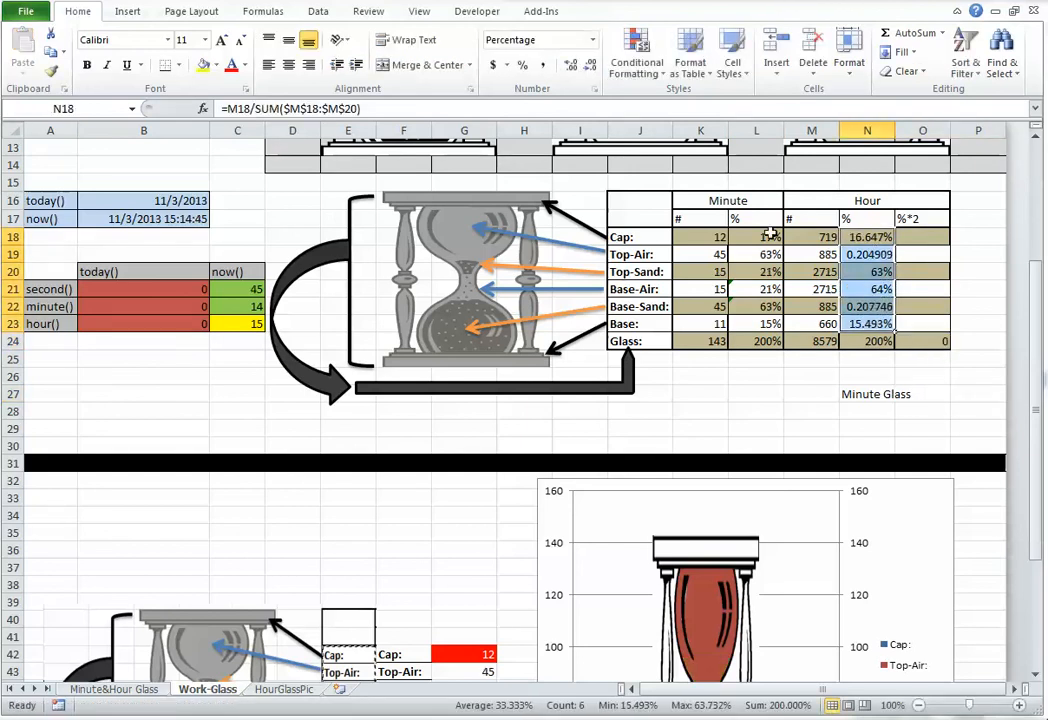
pyautogui.click(521, 66)
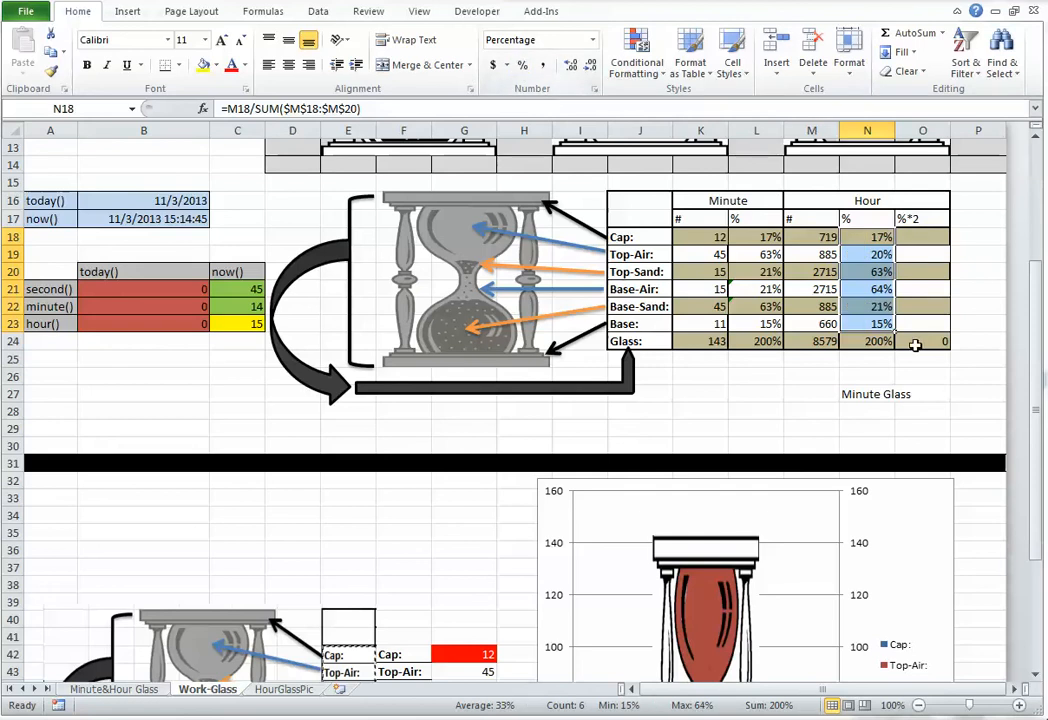
# - Examine the finished minute and hour glass chart on the Minute&Hour Glass sheet, and return to Work-Glass
pyautogui.click(959, 397)
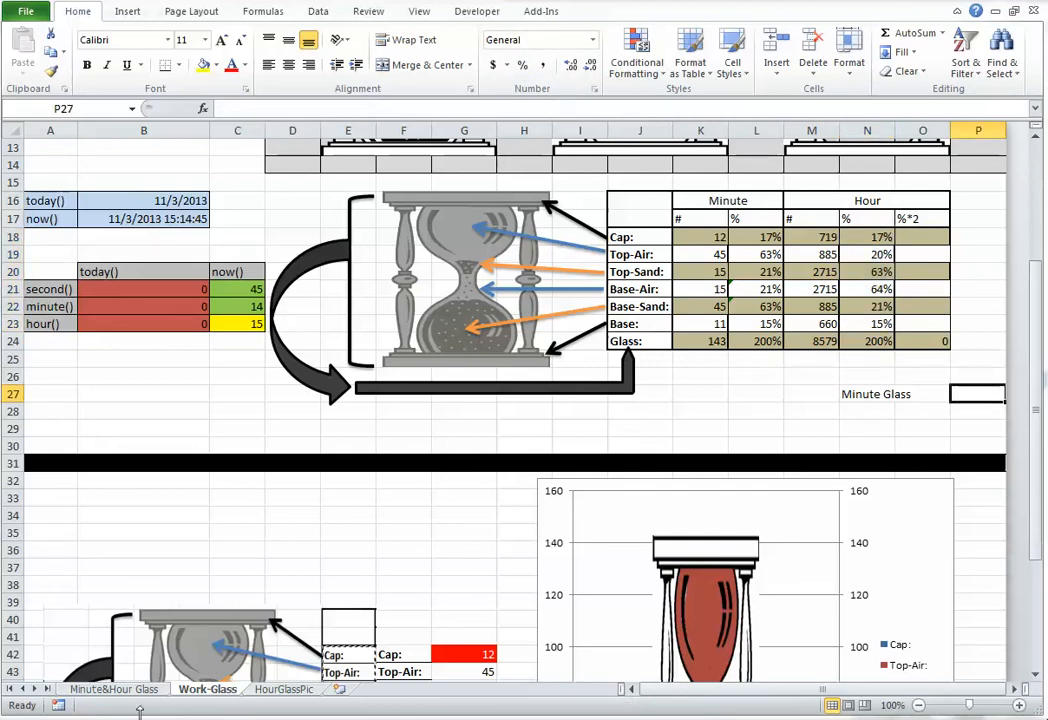
pyautogui.click(112, 689)
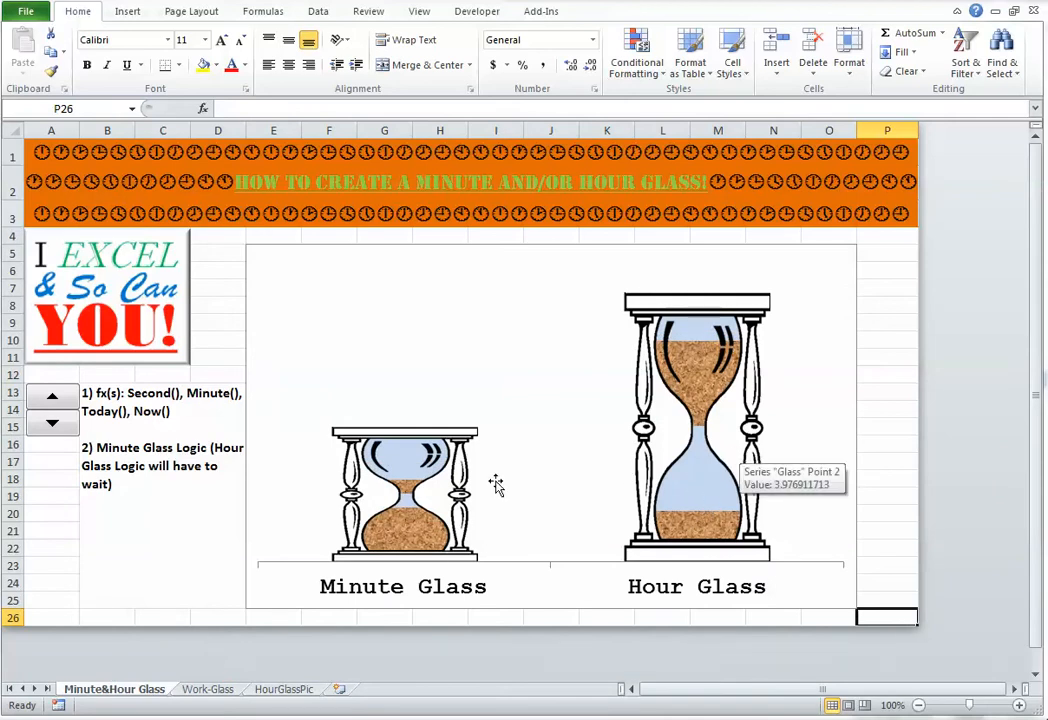
pyautogui.click(208, 689)
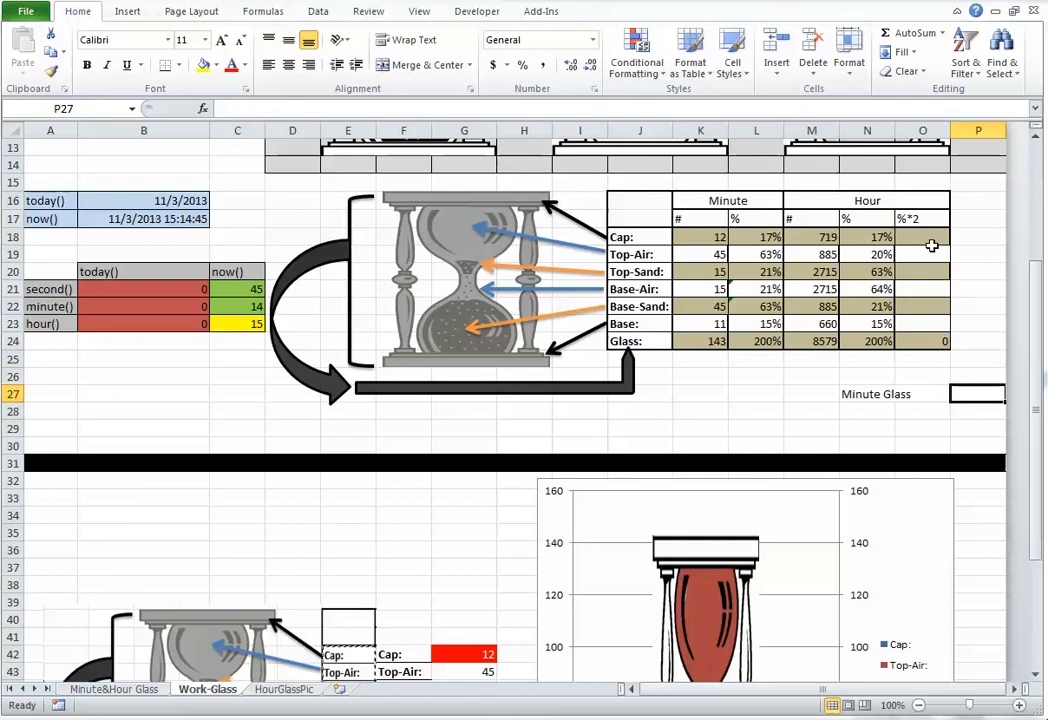
# - Format the Hour %*2 cell for Cap, O18, as a percentage and enter the formula =N18*2 in it
pyautogui.click(932, 240)
pyautogui.hotkey('ctrl', 'shift', '5')
pyautogui.write('=')
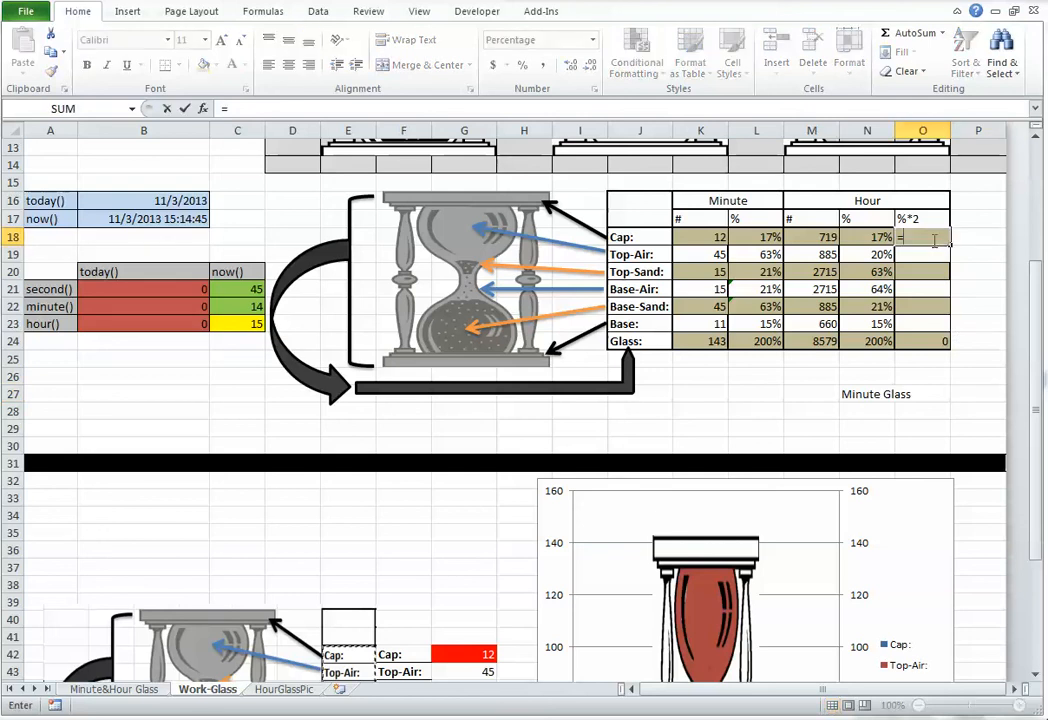
pyautogui.click(874, 237)
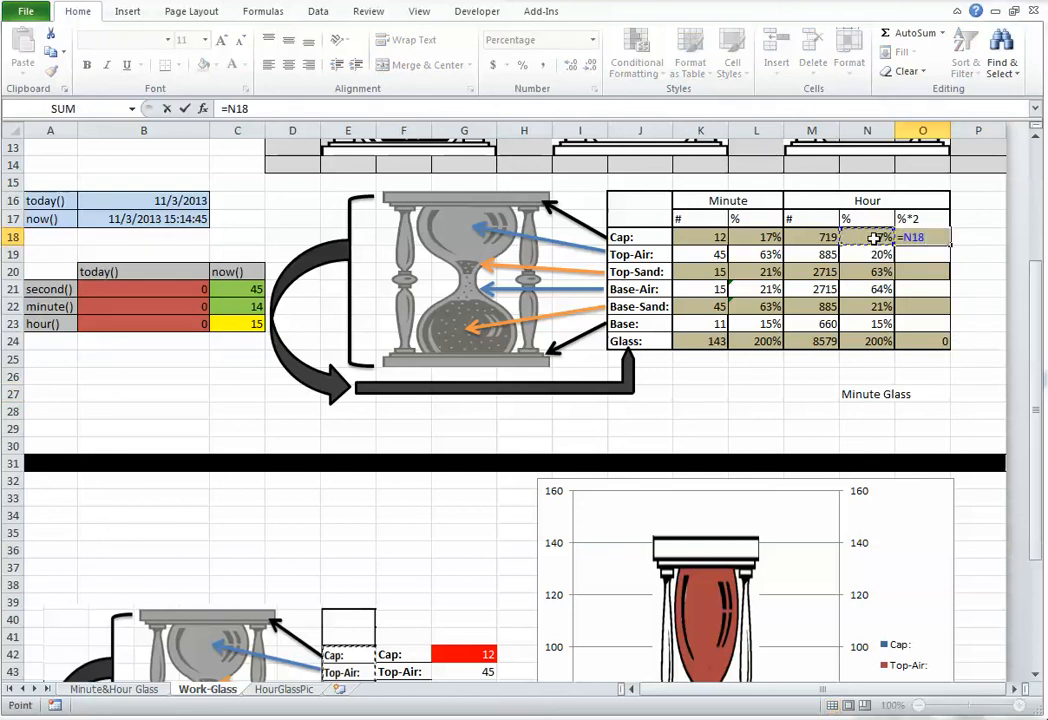
pyautogui.write('*2')
pyautogui.press('Return')
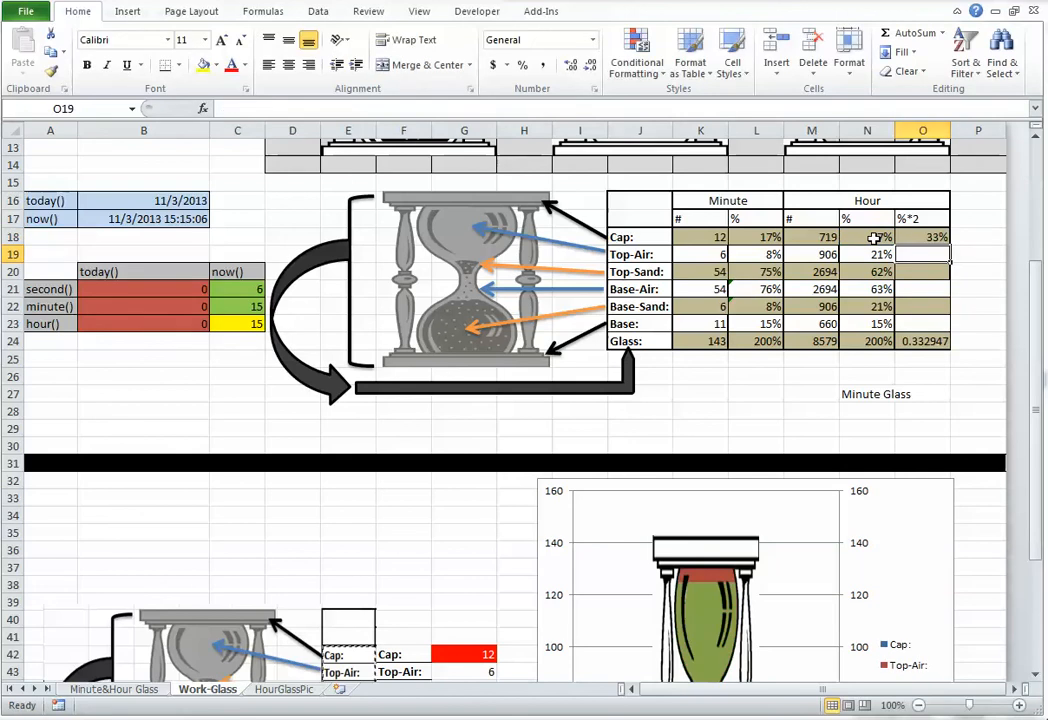
# - Fill the doubling formula from O18 down through the Base row in O23
pyautogui.click(934, 237)
pyautogui.moveTo(953, 244); pyautogui.dragTo(950, 341)
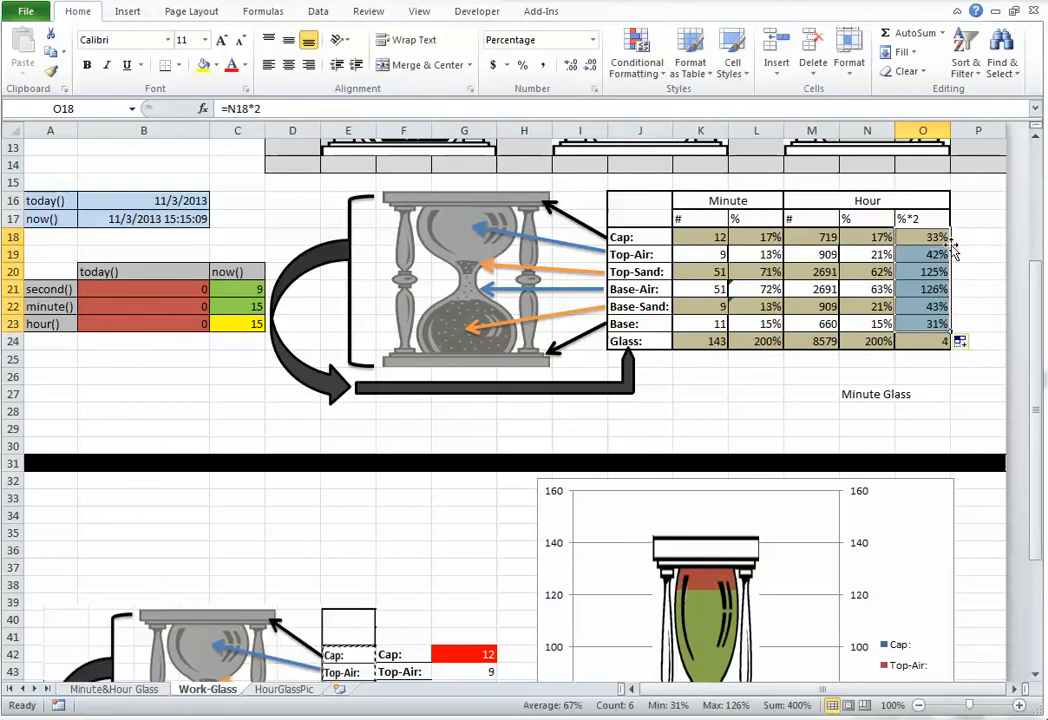
pyautogui.click(910, 410)
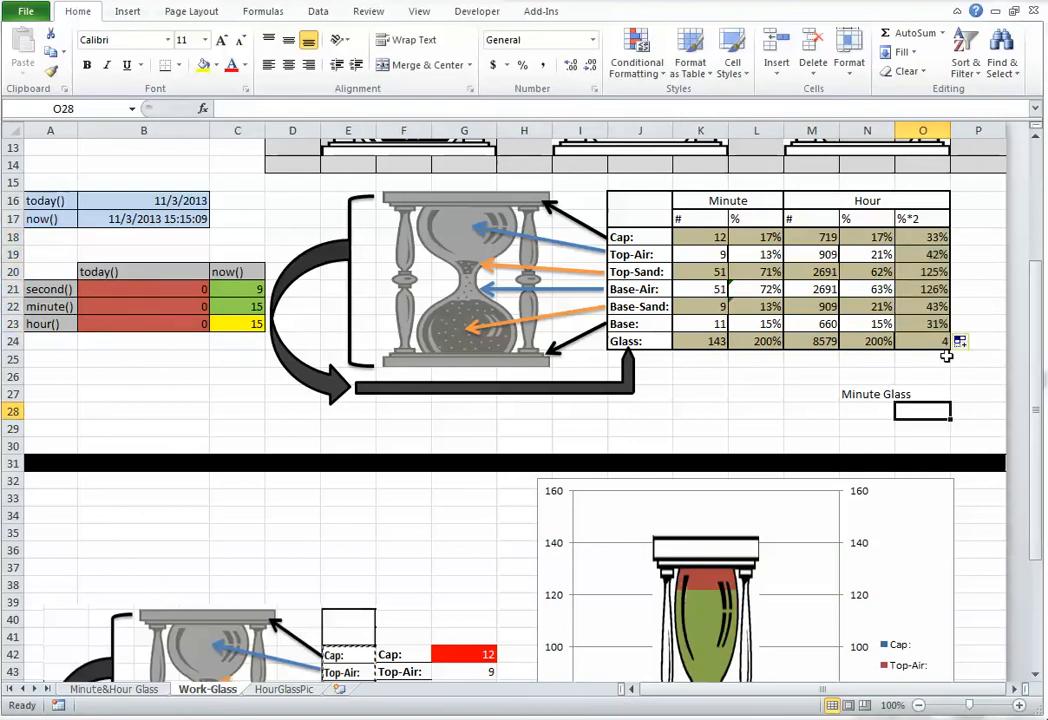
# - Format the whole %*2 column O18:O24, including the Glass total, as percentages without decimals
pyautogui.click(931, 342)
pyautogui.moveTo(931, 342); pyautogui.dragTo(922, 234)
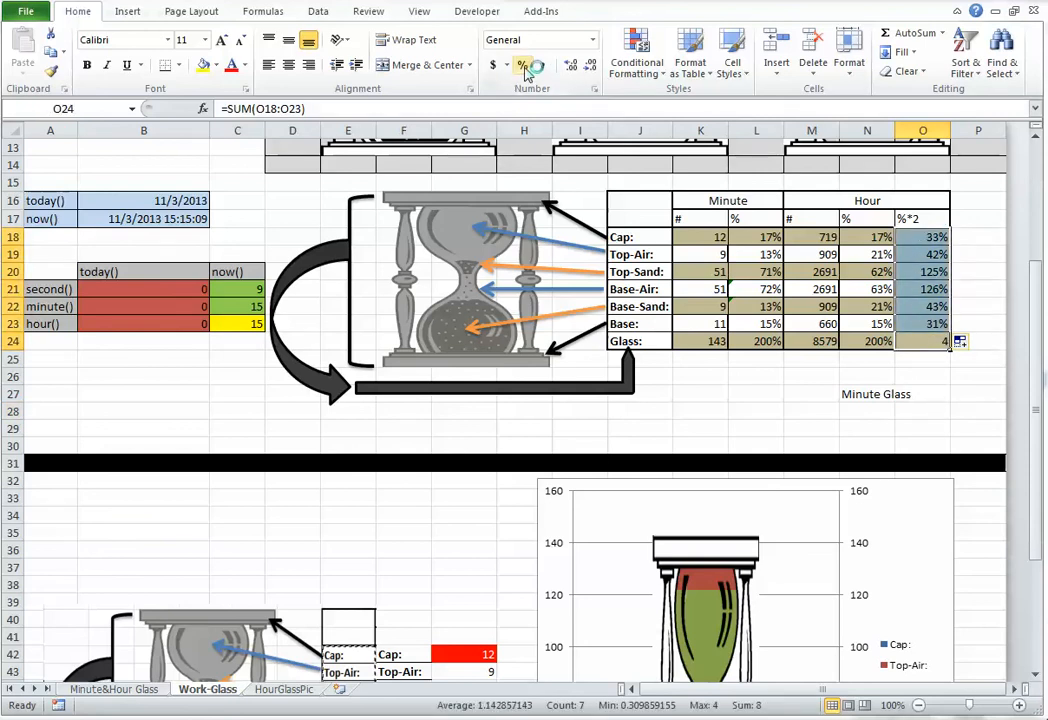
pyautogui.click(522, 65)
pyautogui.click(824, 417)
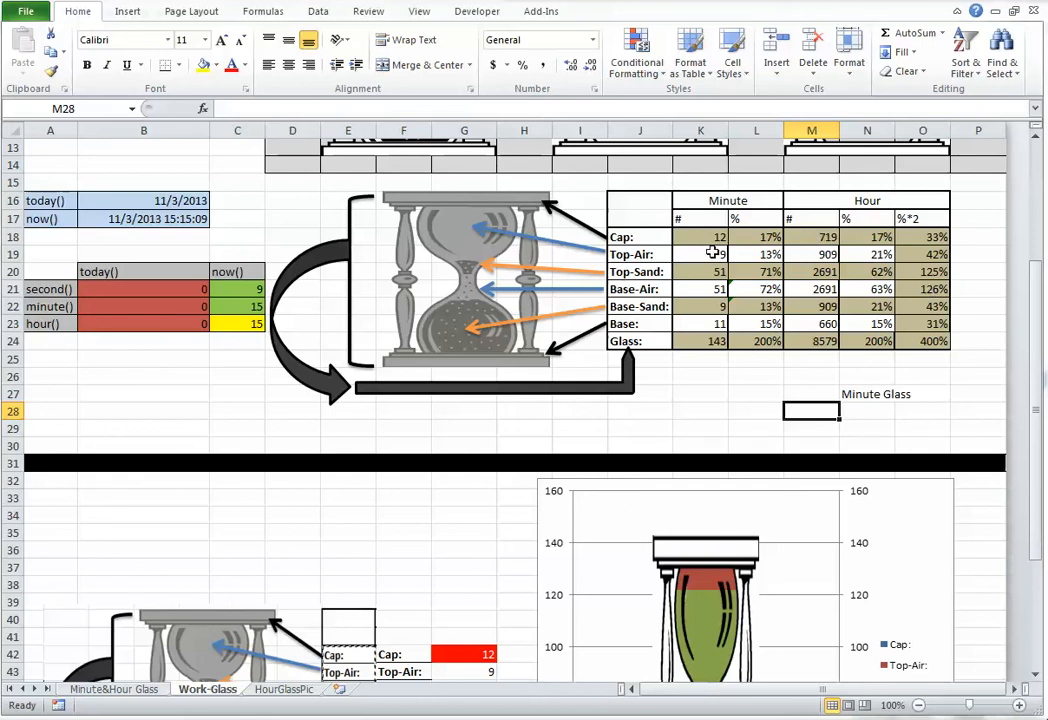
# - Compare the Minute and Hour # columns with the doubled Hour percentages in rows 18 to 24
pyautogui.moveTo(706, 237); pyautogui.dragTo(695, 338)
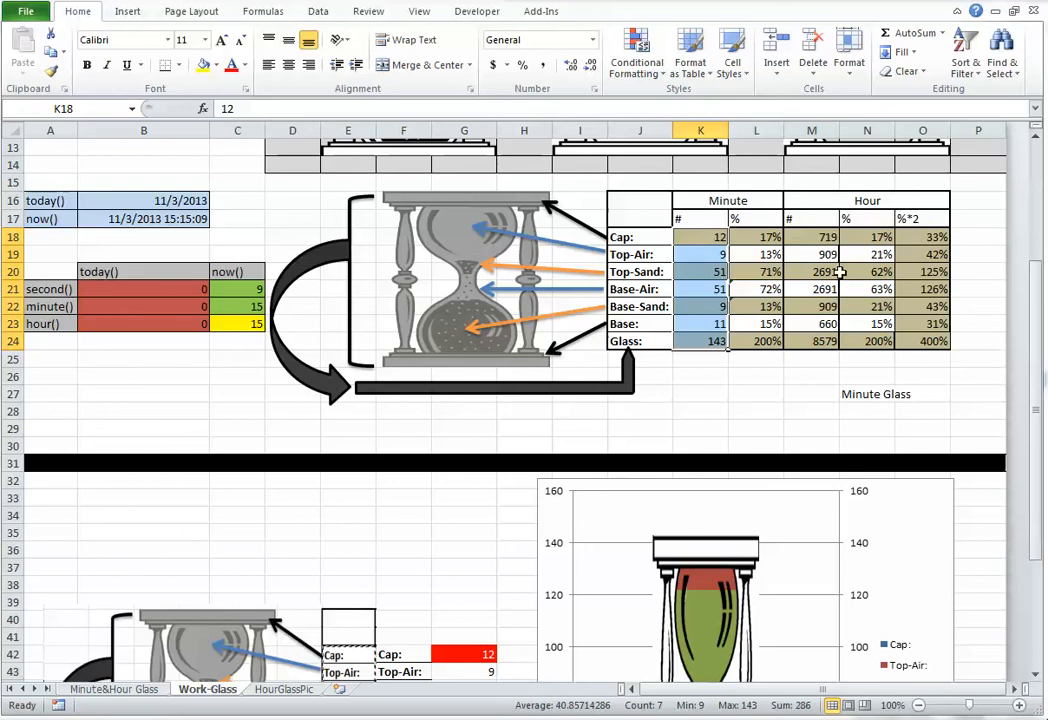
pyautogui.moveTo(814, 237); pyautogui.dragTo(815, 341)
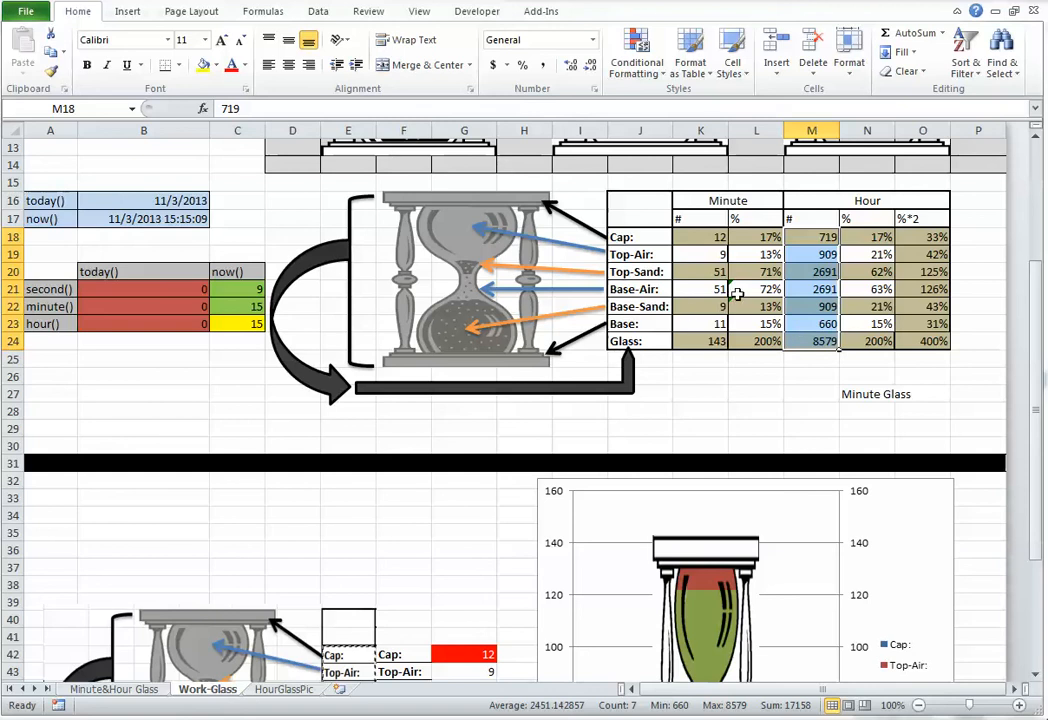
pyautogui.click(781, 398)
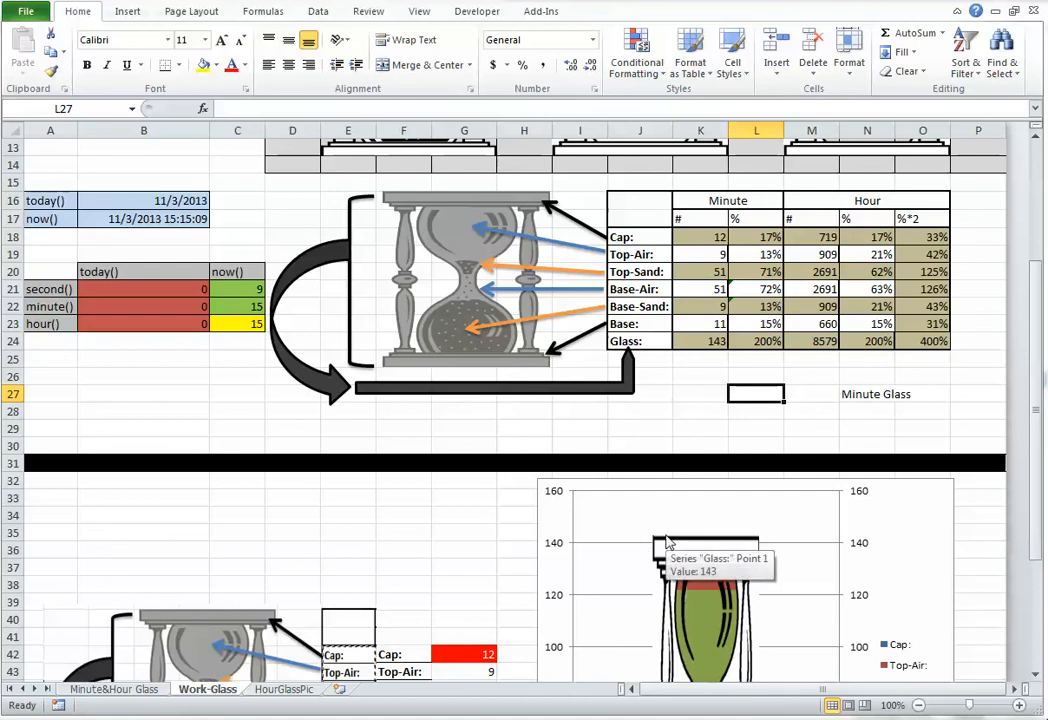
pyautogui.moveTo(935, 236); pyautogui.dragTo(935, 338)
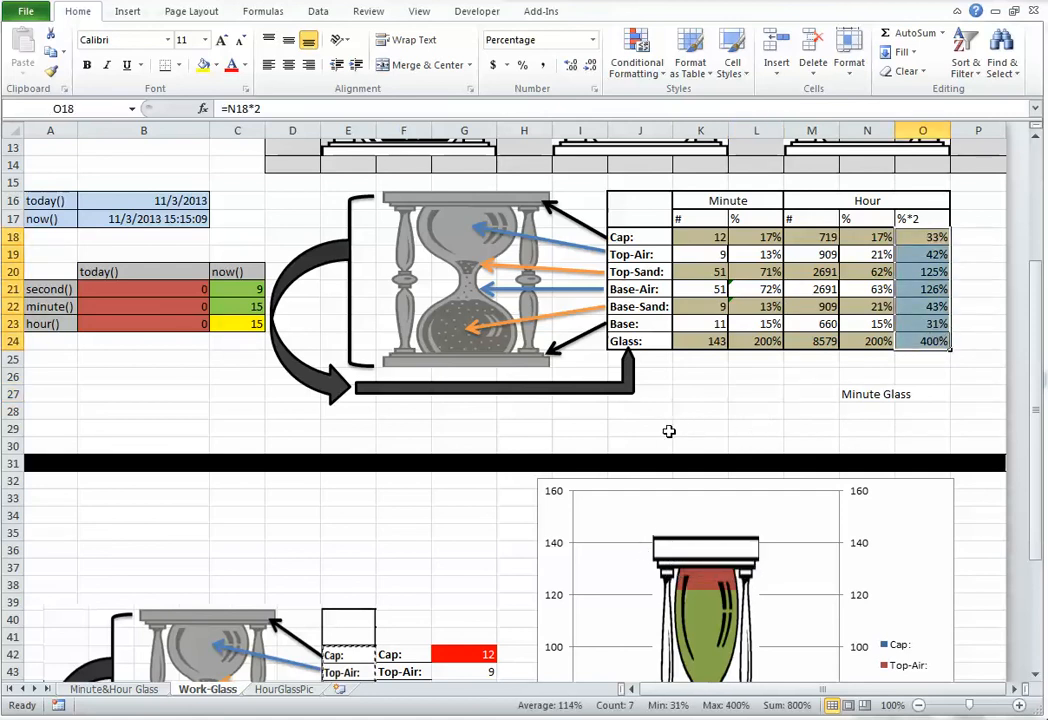
pyautogui.scroll(-1, 512, 475)
pyautogui.scroll(2, 750, 412)
pyautogui.scroll(1, 1010, 416)
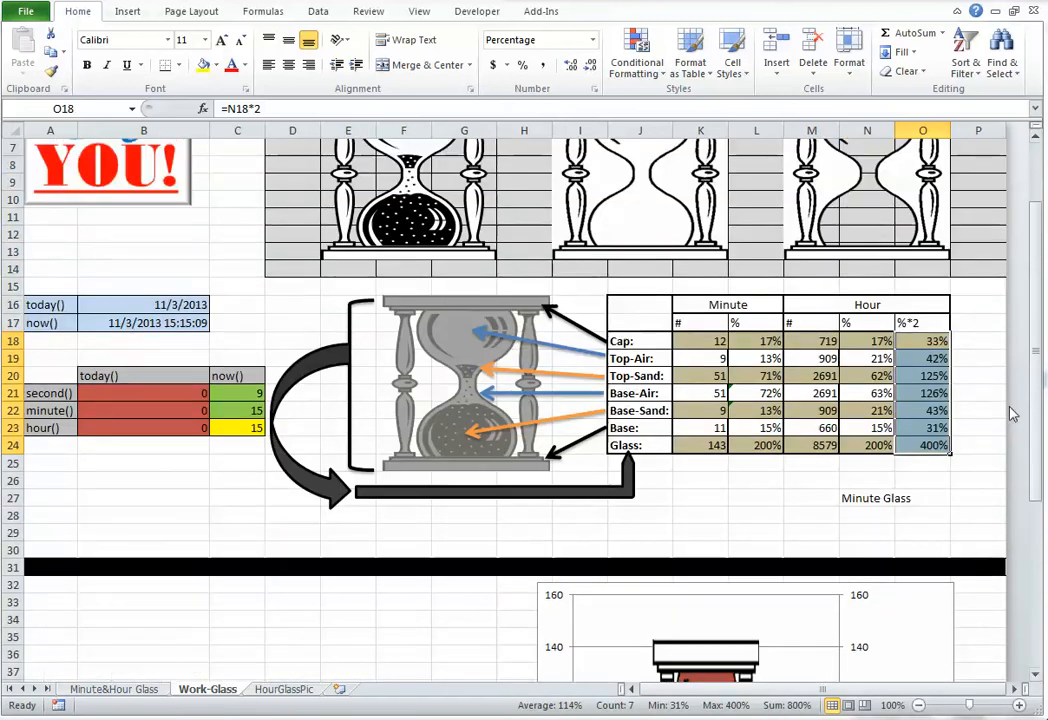
pyautogui.click(933, 520)
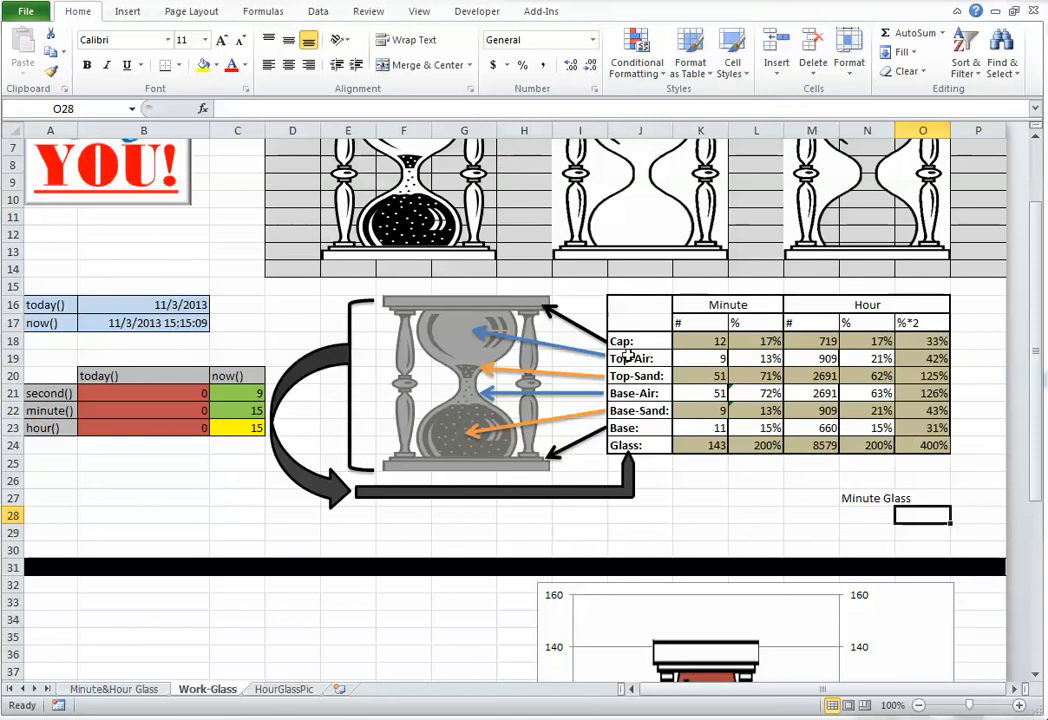
# - Insert a 2-D stacked column chart from J18:J24, L18:L24 and O18:O24, and switch its rows and columns
pyautogui.moveTo(646, 341); pyautogui.dragTo(648, 445)
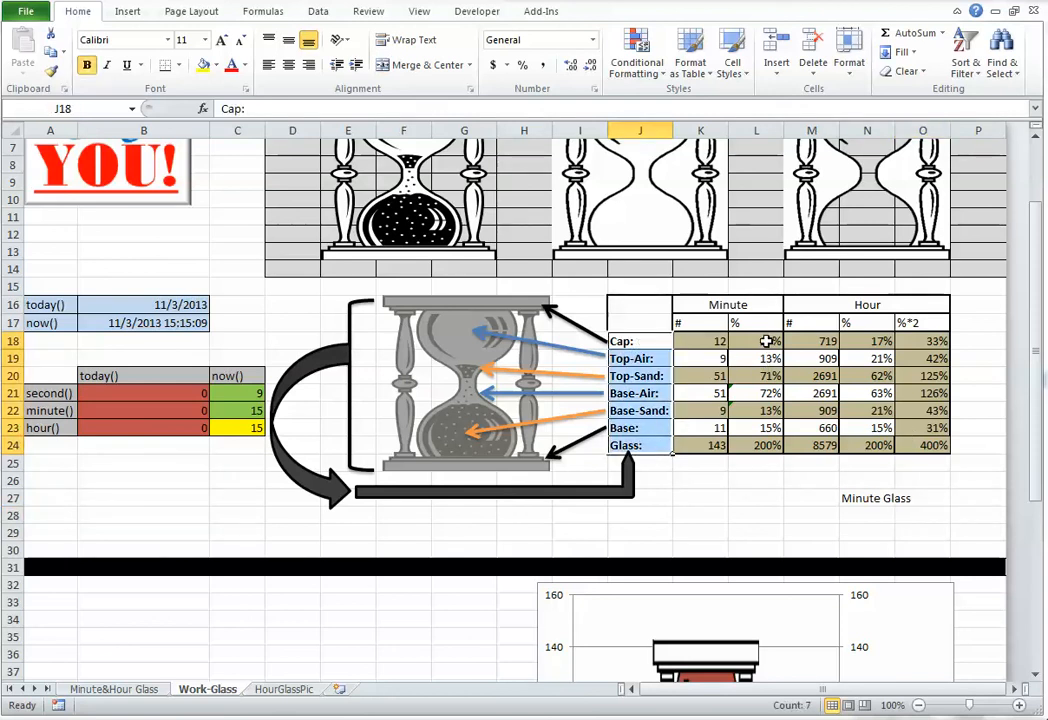
pyautogui.moveTo(740, 341); pyautogui.dragTo(760, 444)
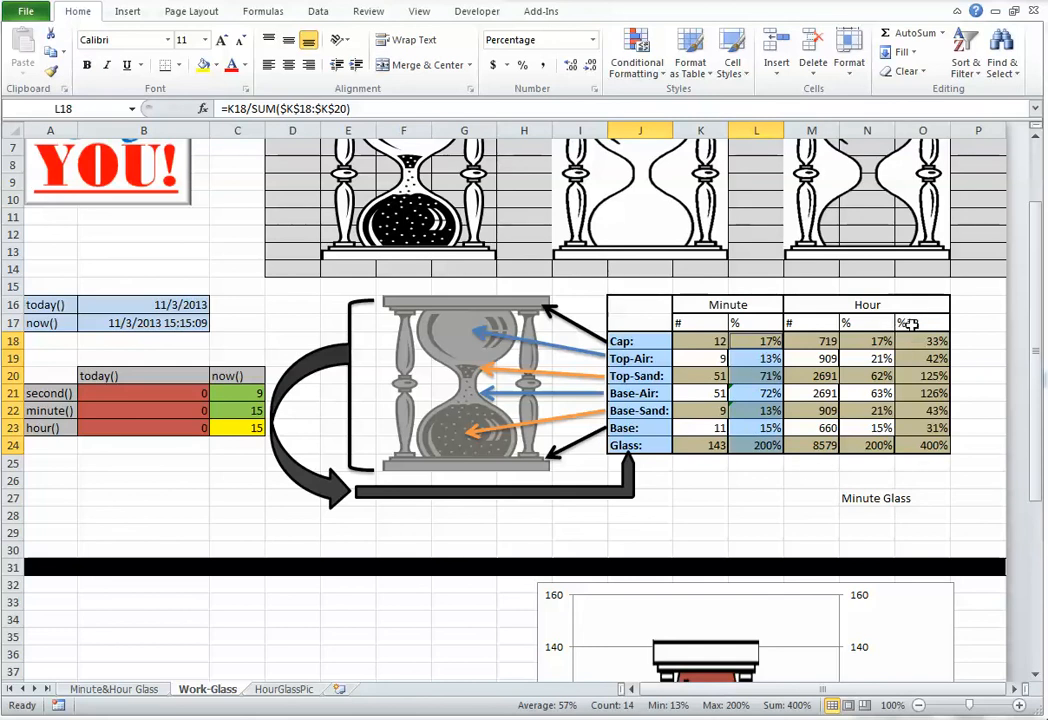
pyautogui.moveTo(918, 343); pyautogui.dragTo(913, 445)
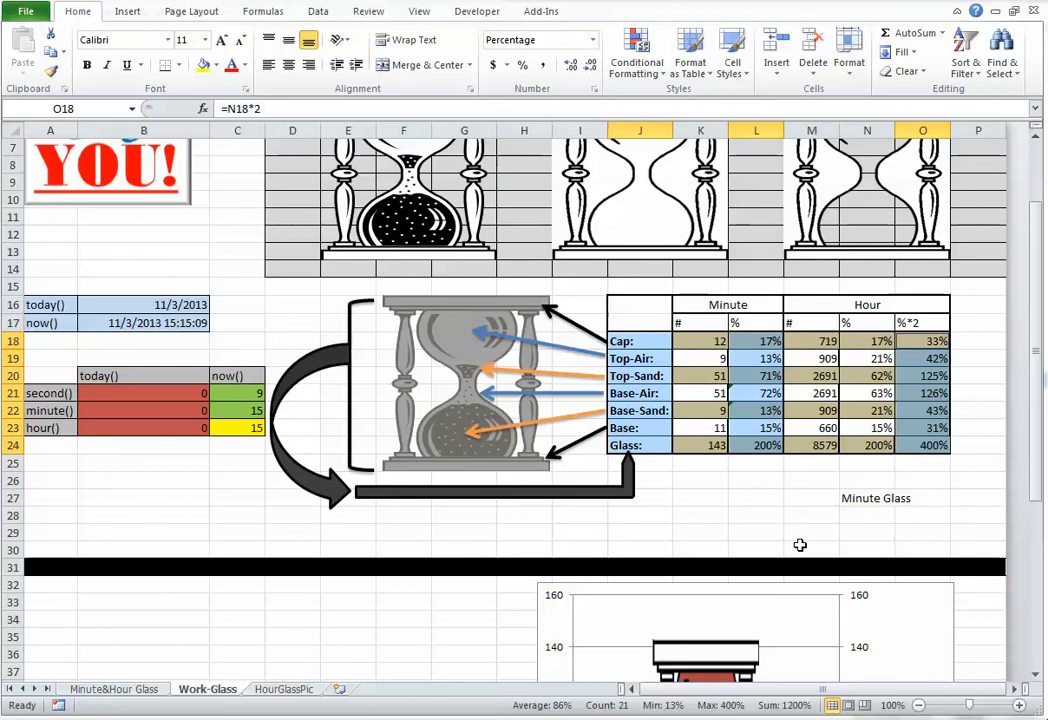
pyautogui.click(127, 11)
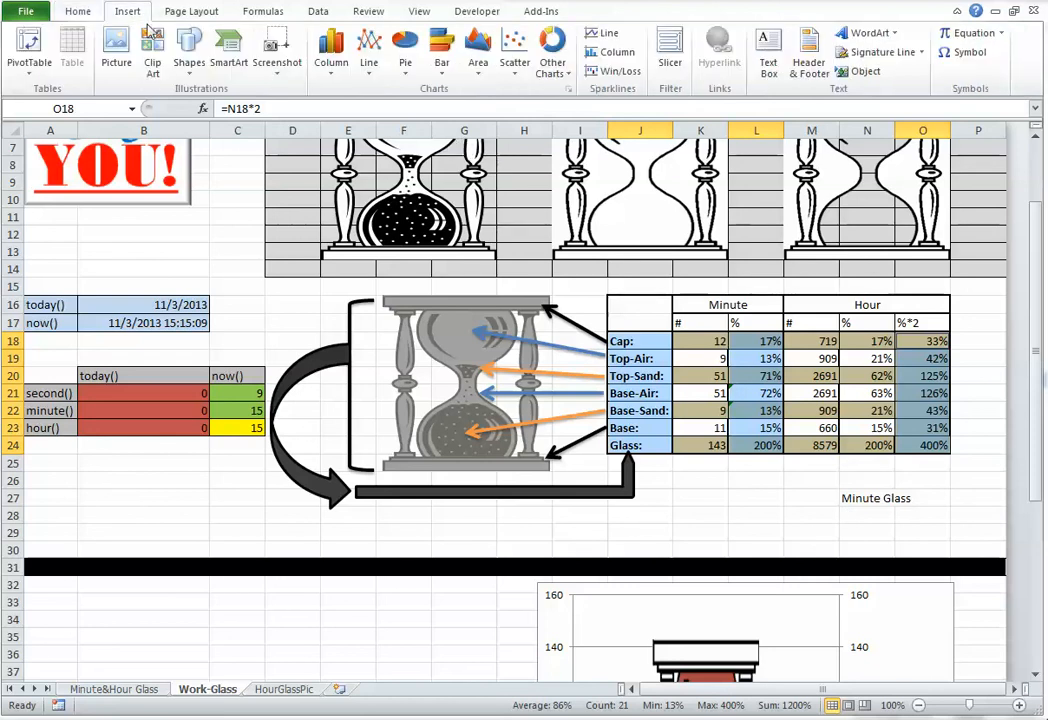
pyautogui.click(333, 62)
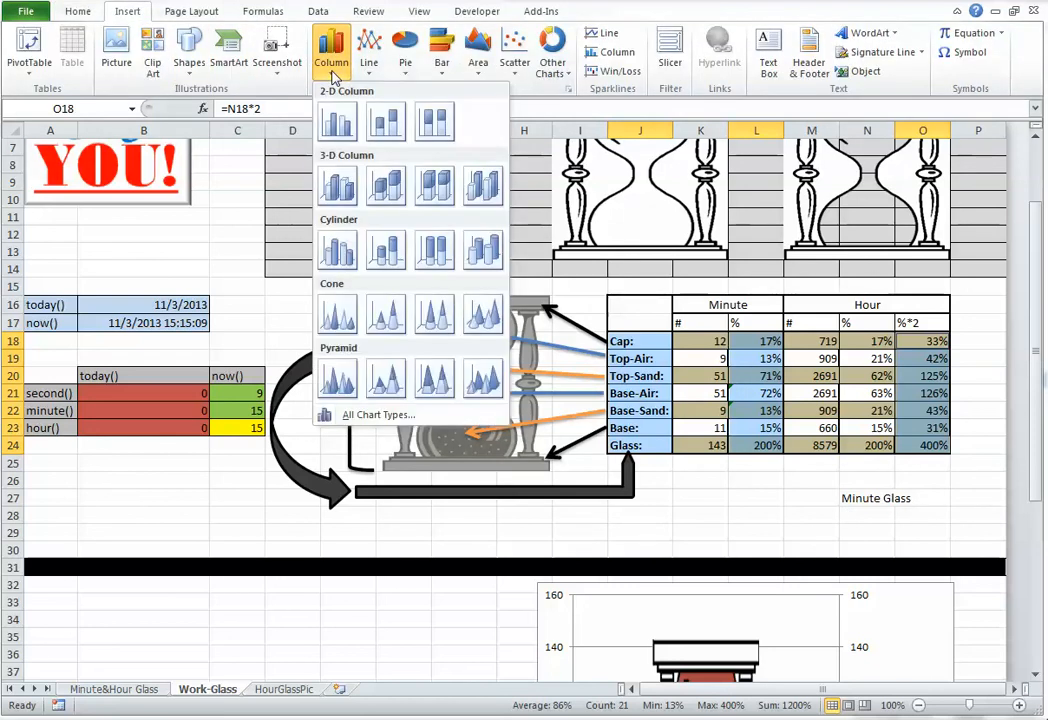
pyautogui.click(388, 121)
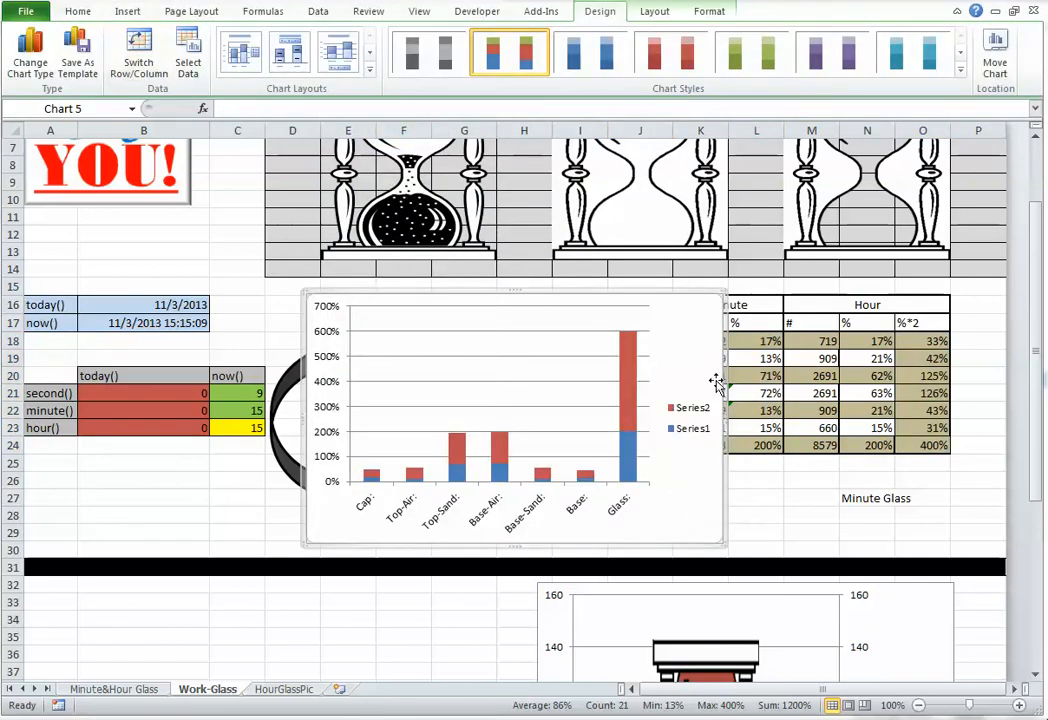
pyautogui.click(145, 58)
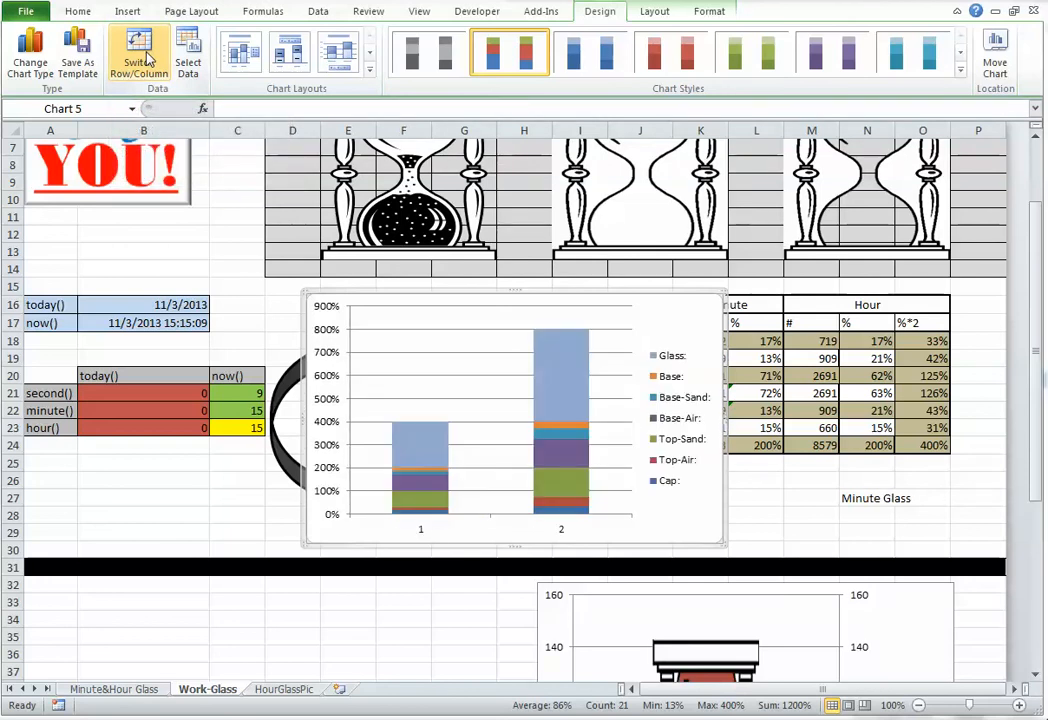
# - Plot the chart's Glass series on the secondary axis
pyautogui.click(560, 383)
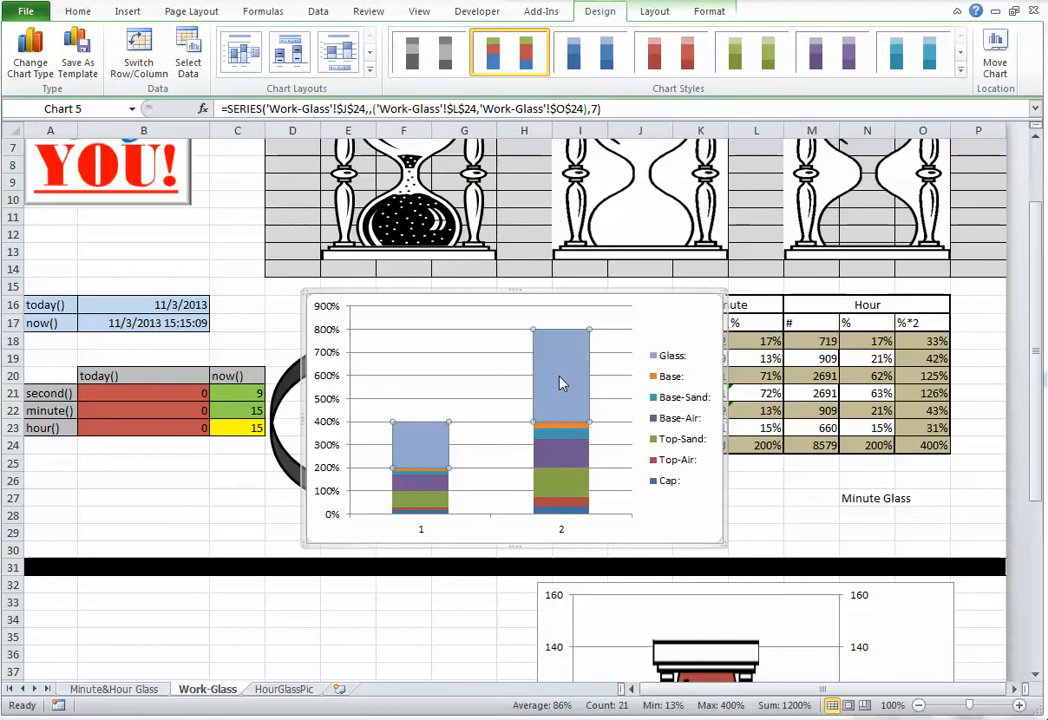
pyautogui.rightClick(560, 383)
pyautogui.click(648, 532)
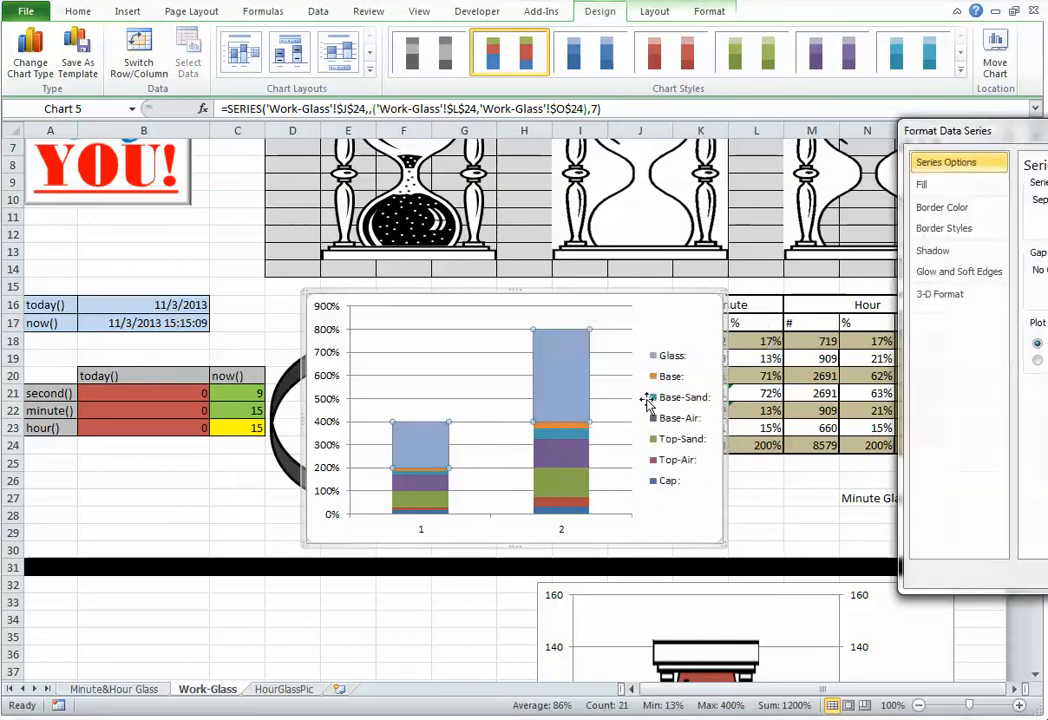
pyautogui.moveTo(1019, 137); pyautogui.dragTo(662, 110)
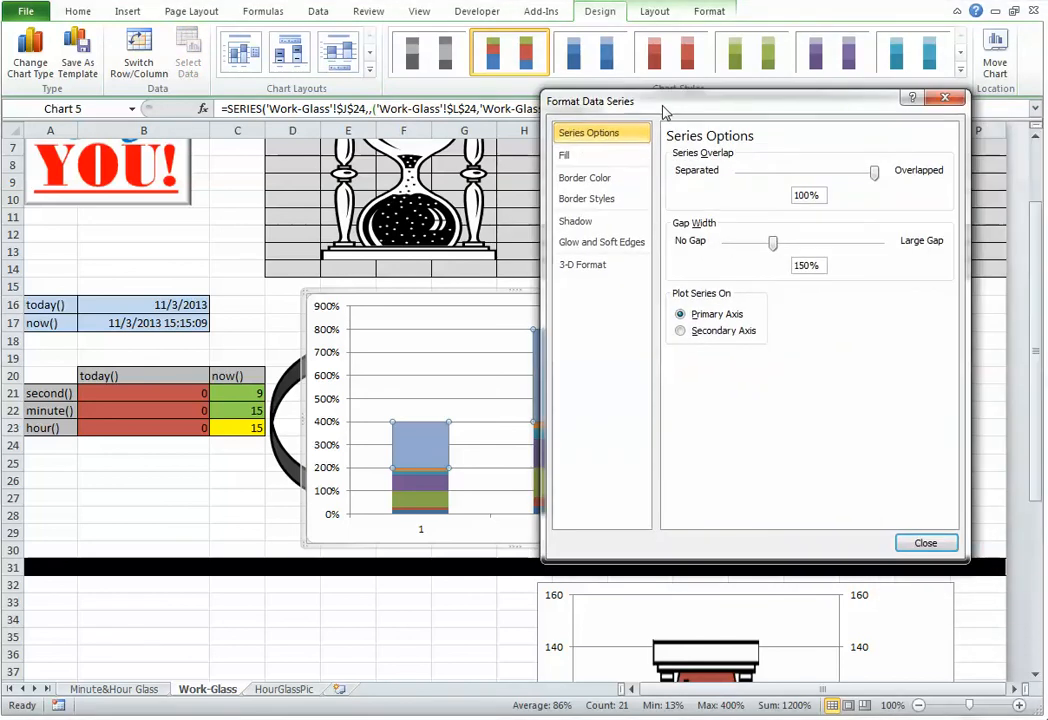
pyautogui.click(680, 331)
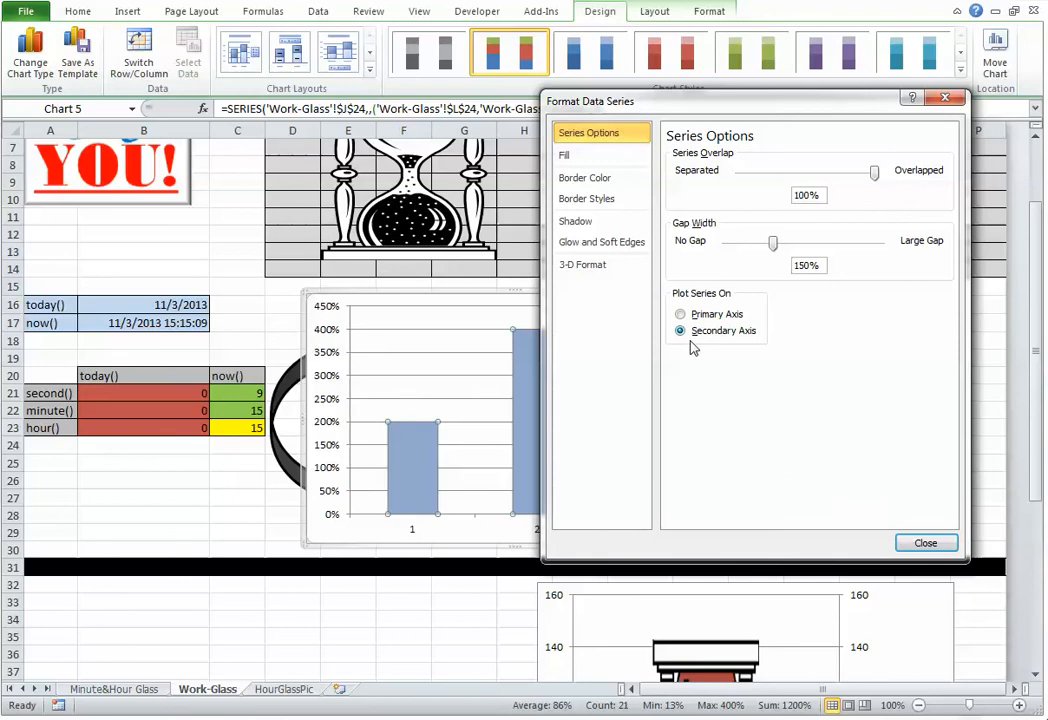
pyautogui.click(920, 542)
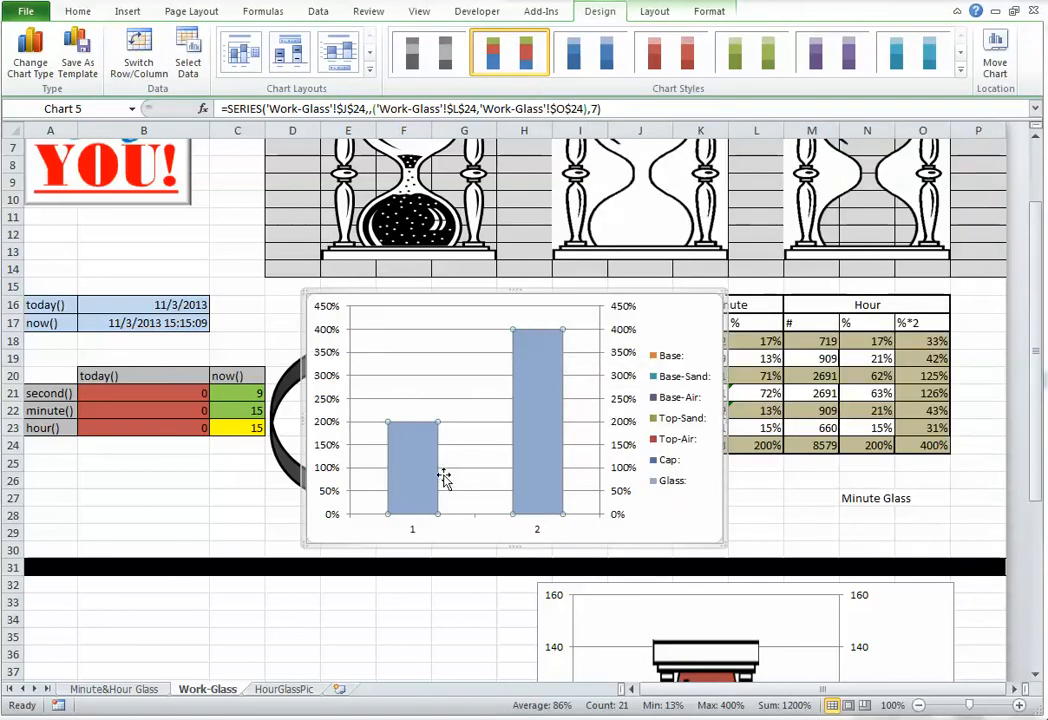
# - Copy the transparent hourglass picture above the Hour table columns and paste it as the fill of the Glass series
pyautogui.moveTo(551, 431)
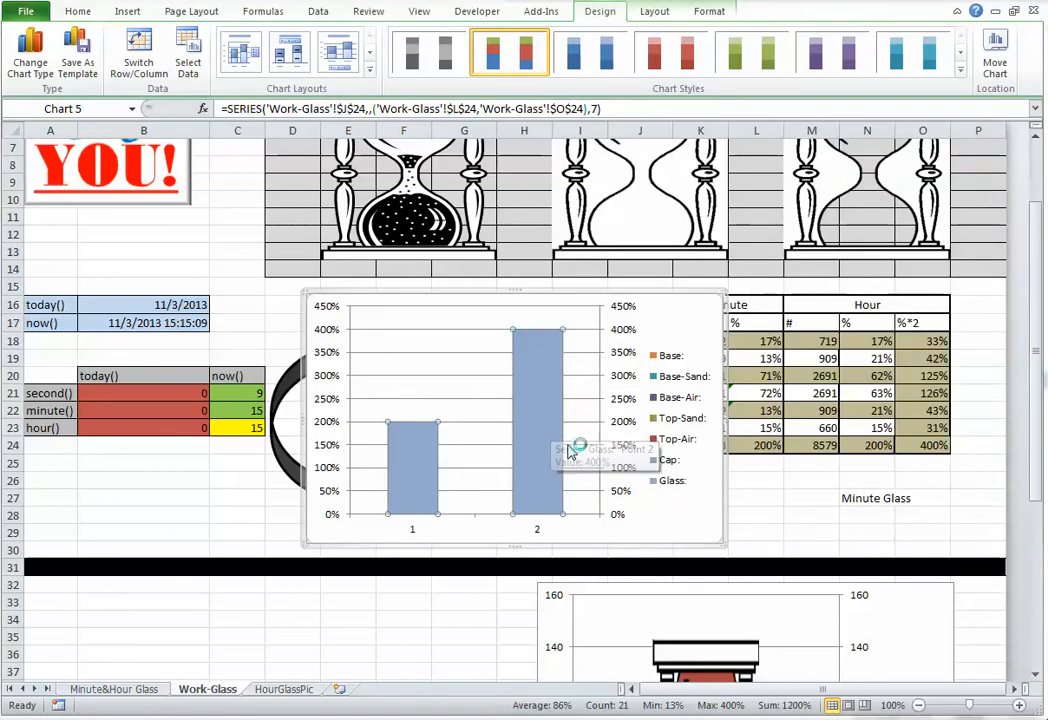
pyautogui.click(684, 513)
pyautogui.click(520, 426)
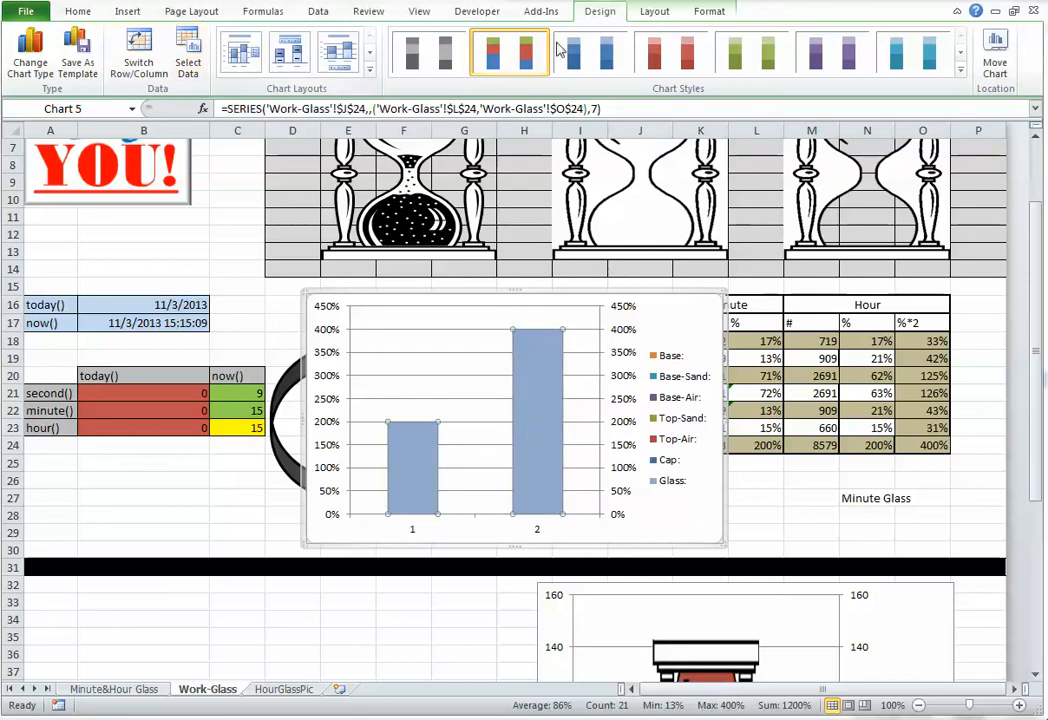
pyautogui.click(904, 176)
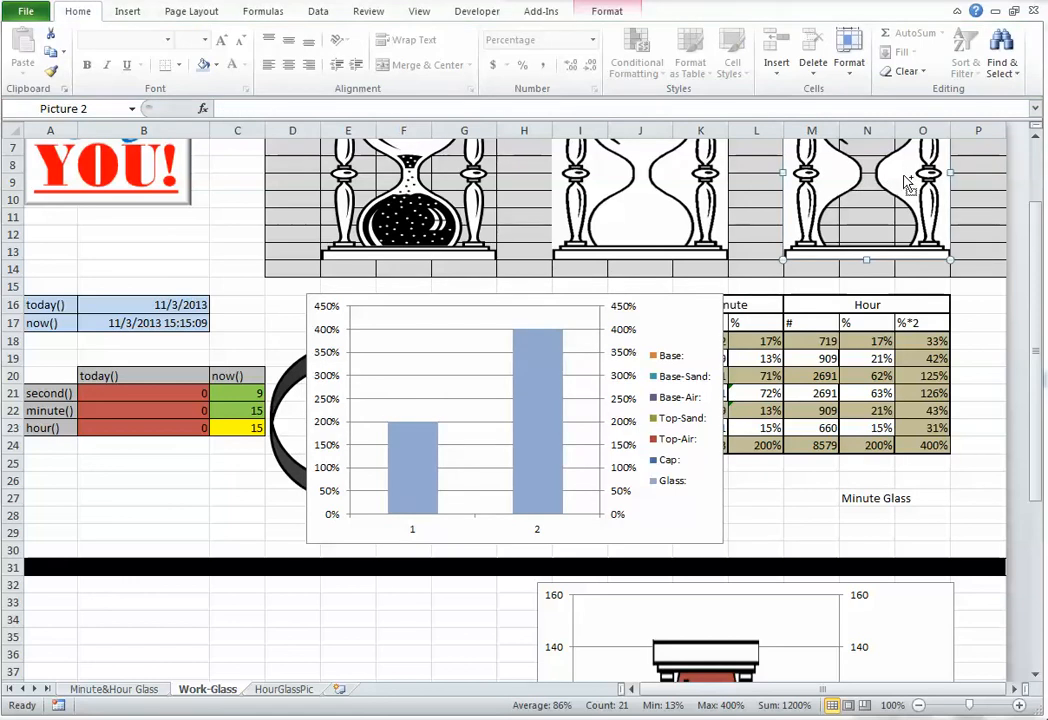
pyautogui.hotkey('ctrl', 'c')
pyautogui.click(552, 408)
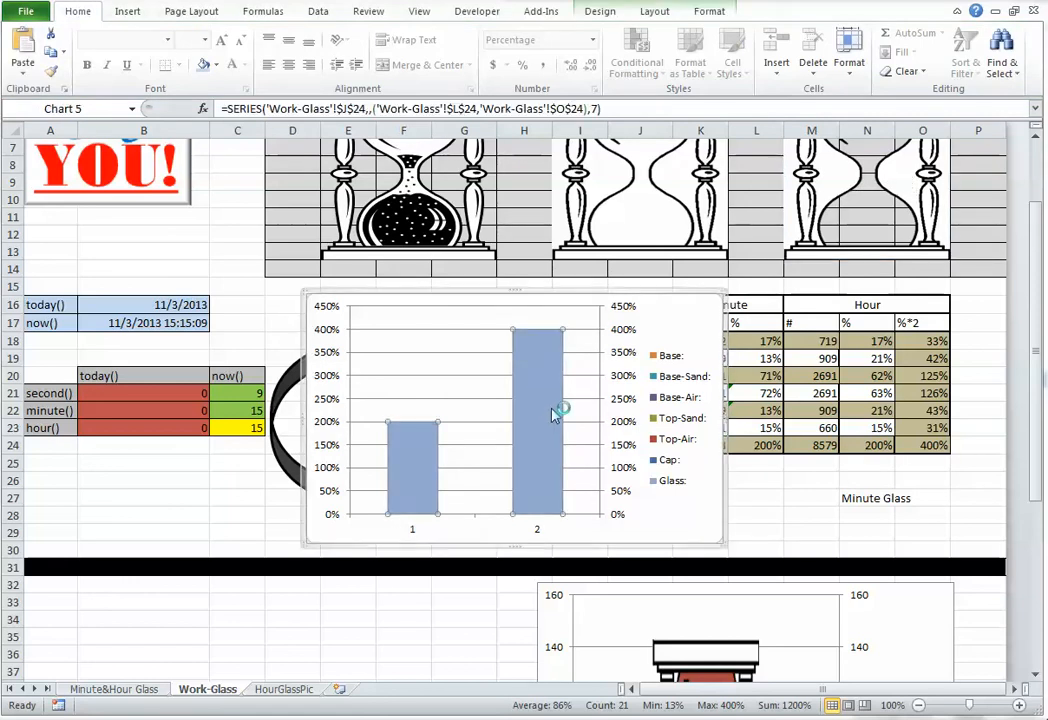
pyautogui.hotkey('ctrl', 'v')
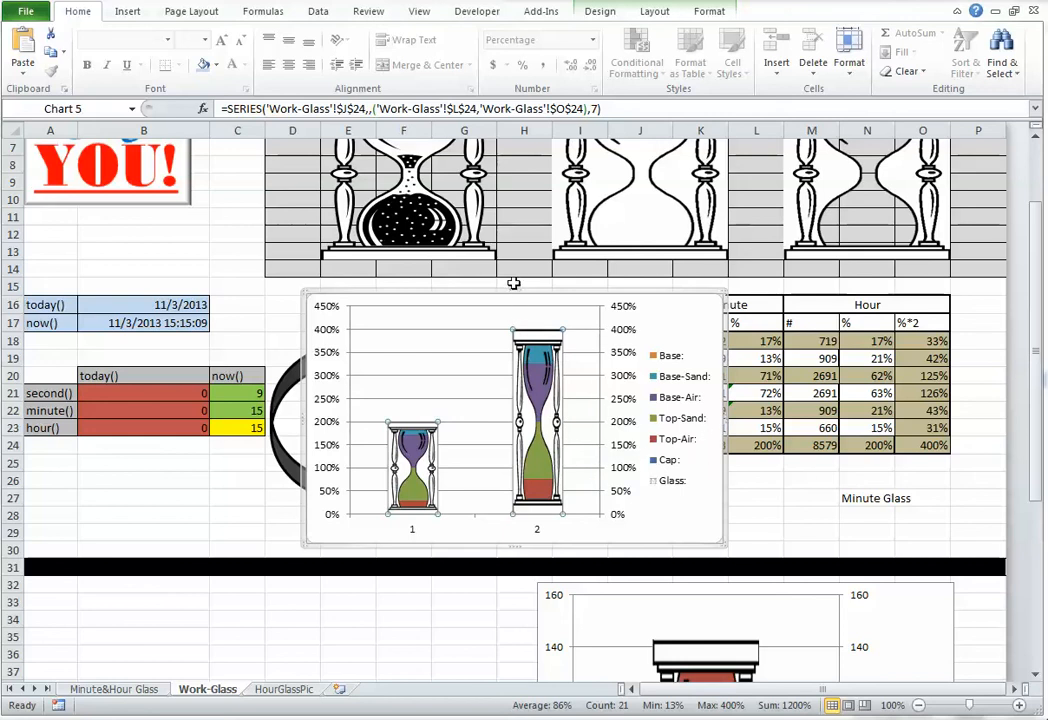
# - Enlarge the new chart by extending its upper edge to row 8 and its left edge into column B
pyautogui.moveTo(512, 290); pyautogui.dragTo(512, 170)
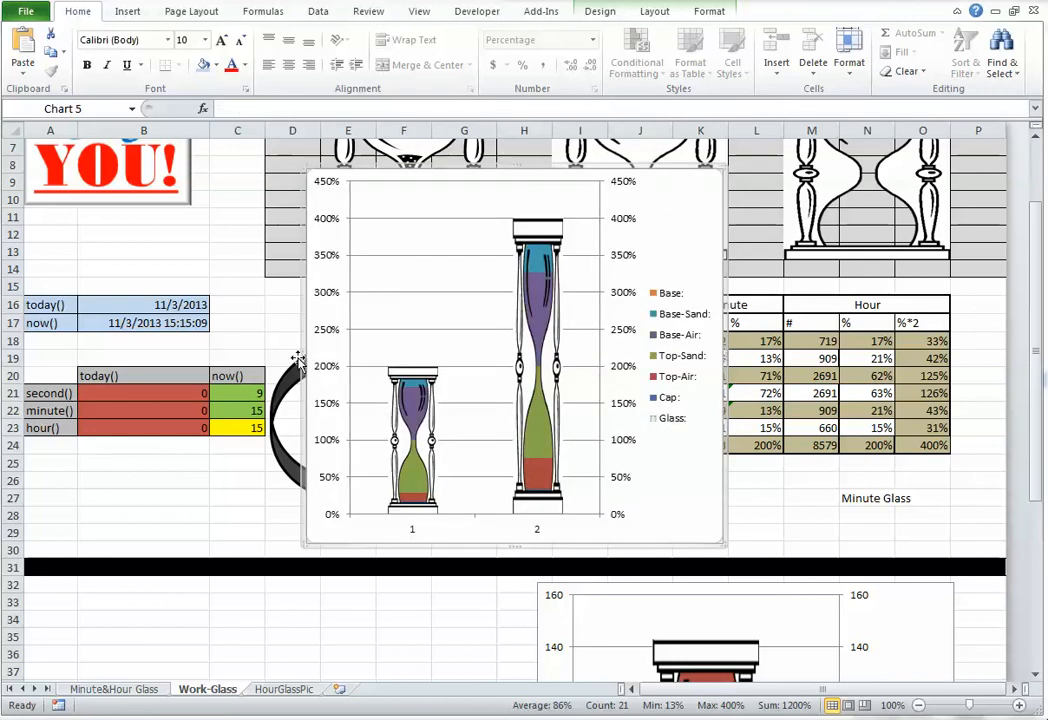
pyautogui.moveTo(305, 342); pyautogui.dragTo(151, 342)
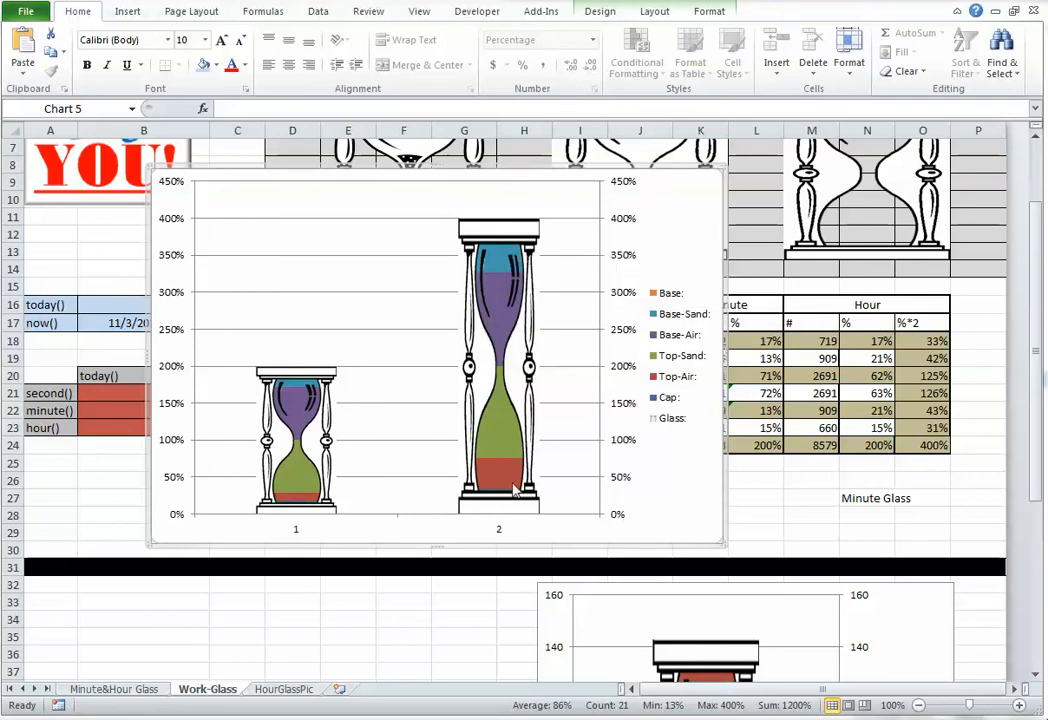
# - Edit the hourglass chart's data source and move the Cap series to the end of the series order
pyautogui.click(594, 16)
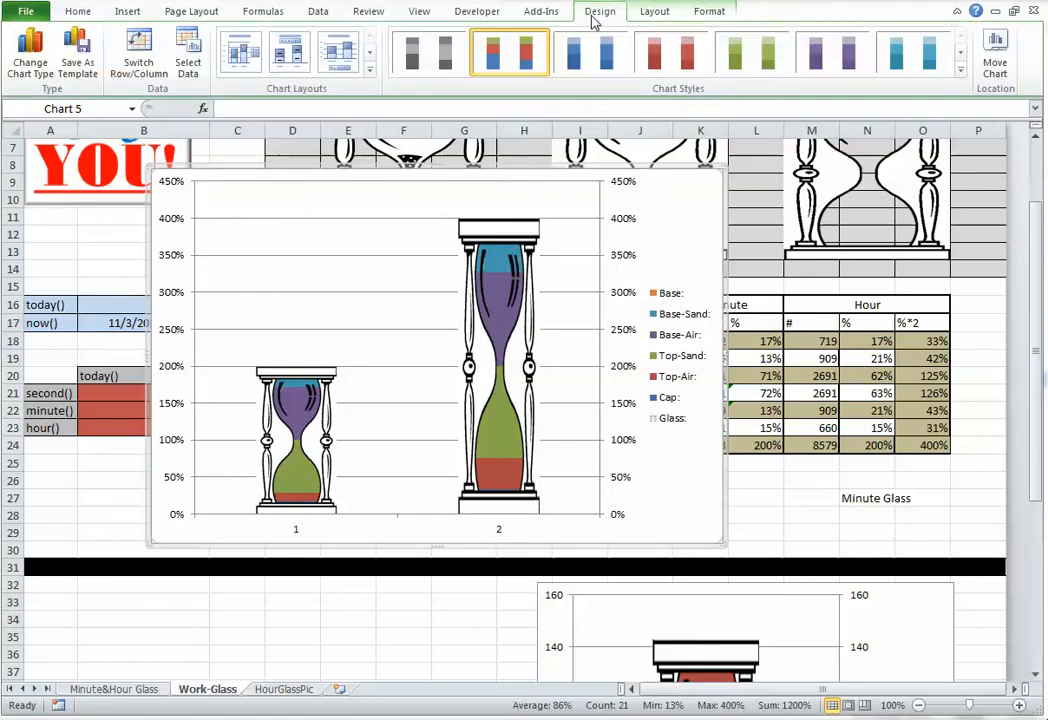
pyautogui.click(191, 62)
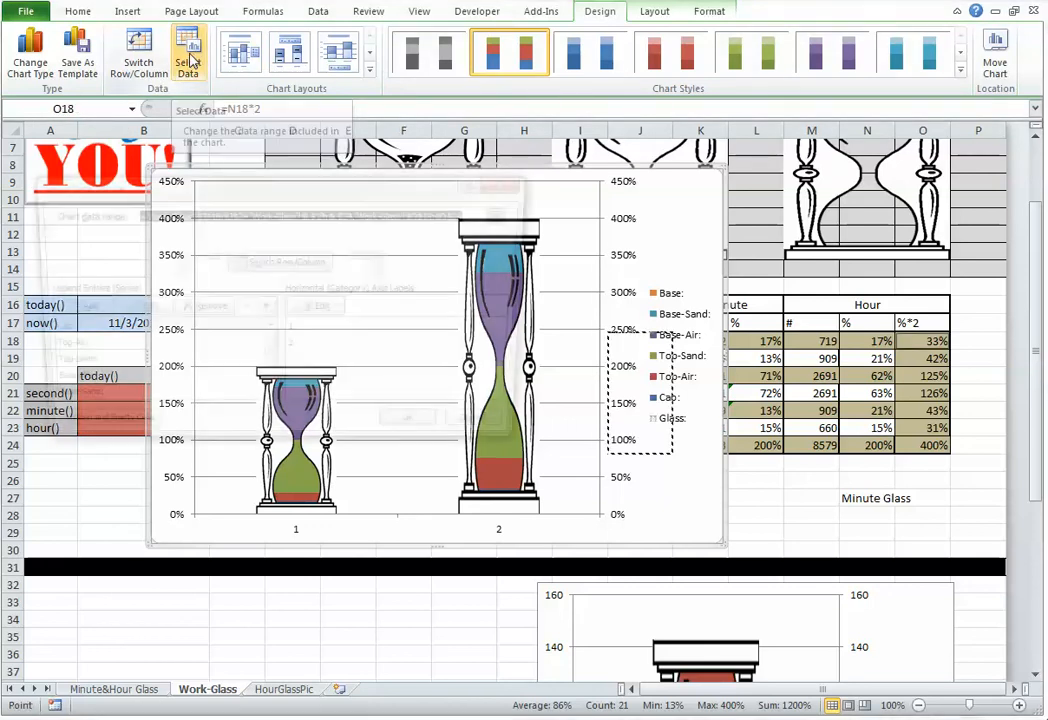
pyautogui.moveTo(249, 188); pyautogui.dragTo(414, 157)
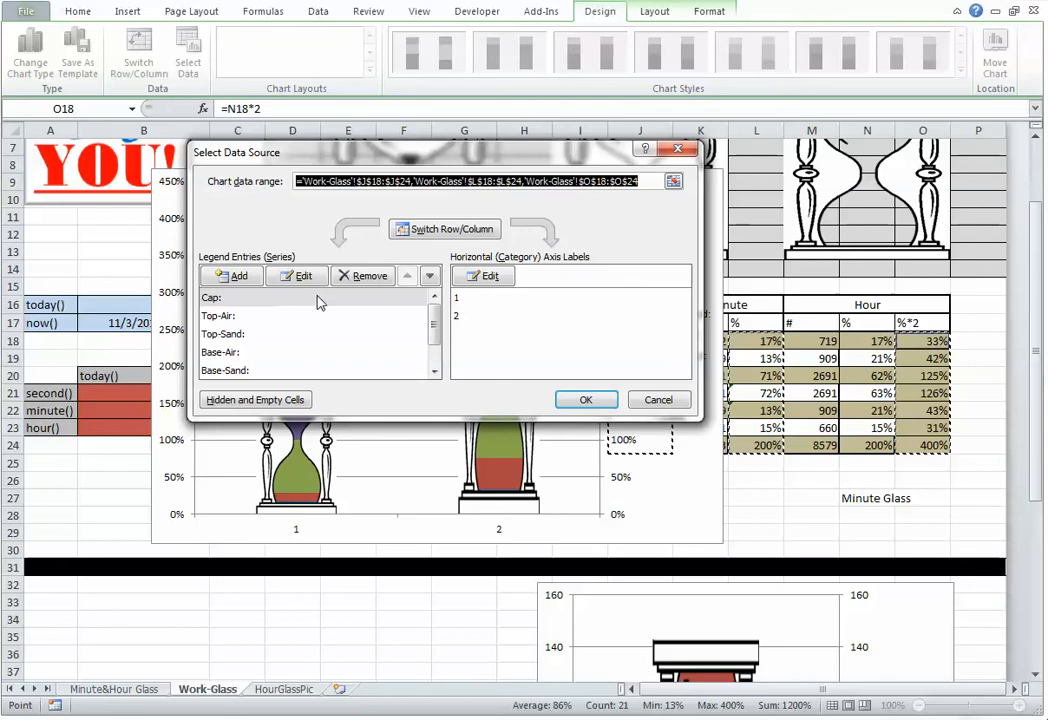
pyautogui.click(430, 276)
pyautogui.click(430, 276)
pyautogui.click(430, 276)
pyautogui.click(430, 276)
pyautogui.click(430, 276)
pyautogui.click(430, 276)
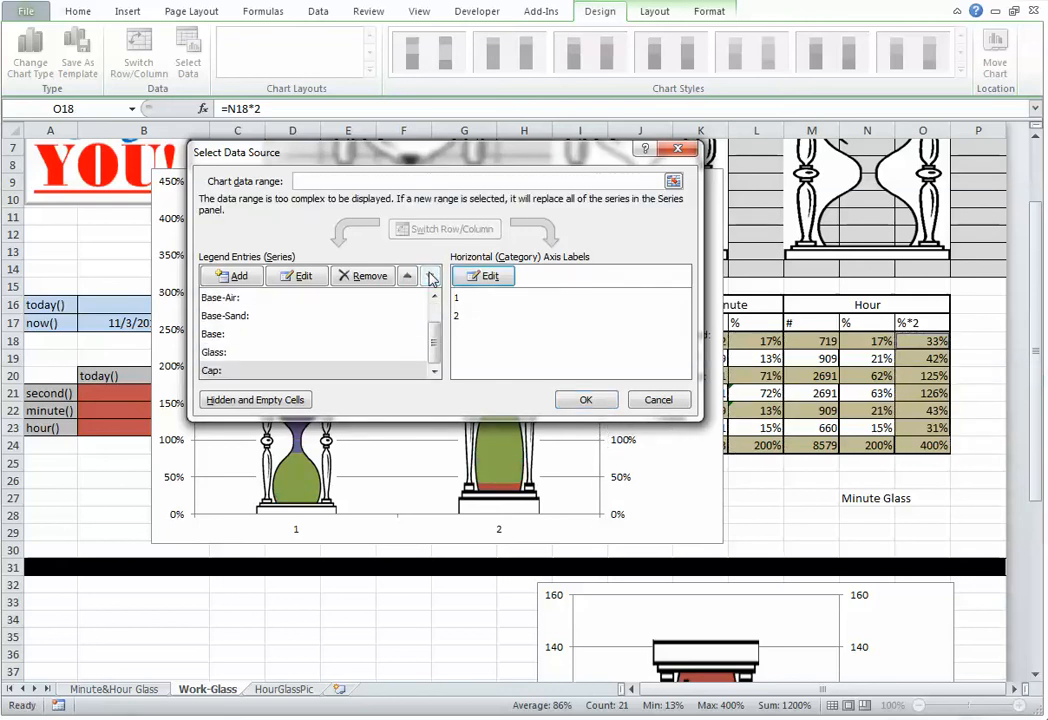
pyautogui.click(413, 282)
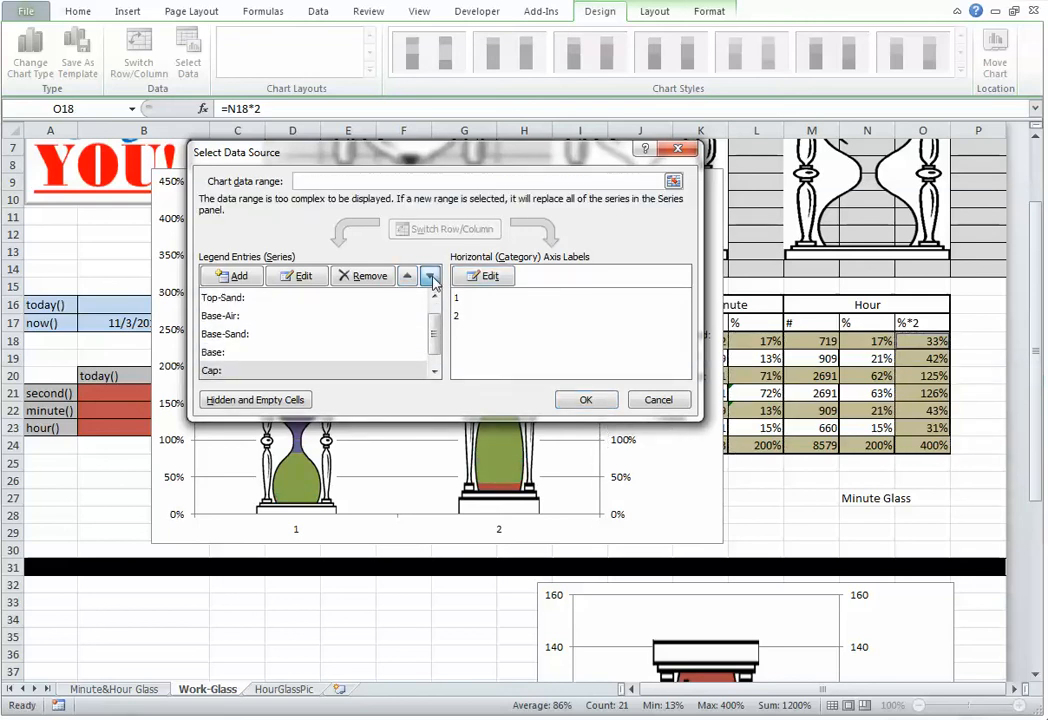
pyautogui.click(430, 276)
# - Move the Base series up to the first position in the series order
pyautogui.click(236, 334)
pyautogui.scroll(1, 250, 345)
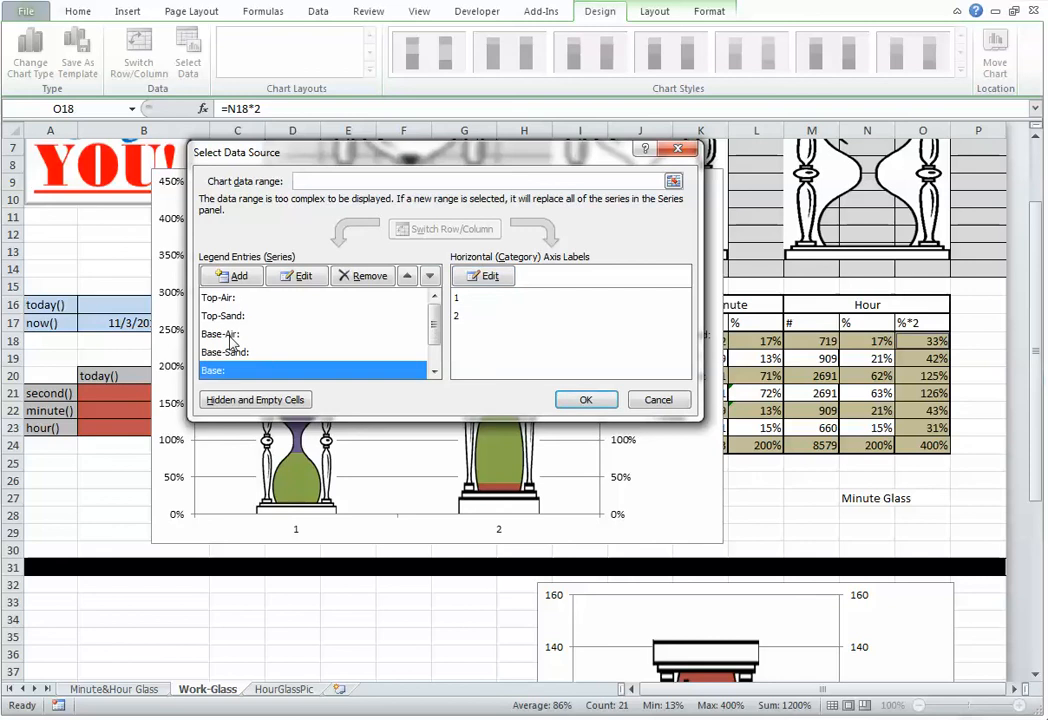
pyautogui.click(408, 276)
pyautogui.click(408, 276)
pyautogui.click(408, 276)
pyautogui.click(408, 276)
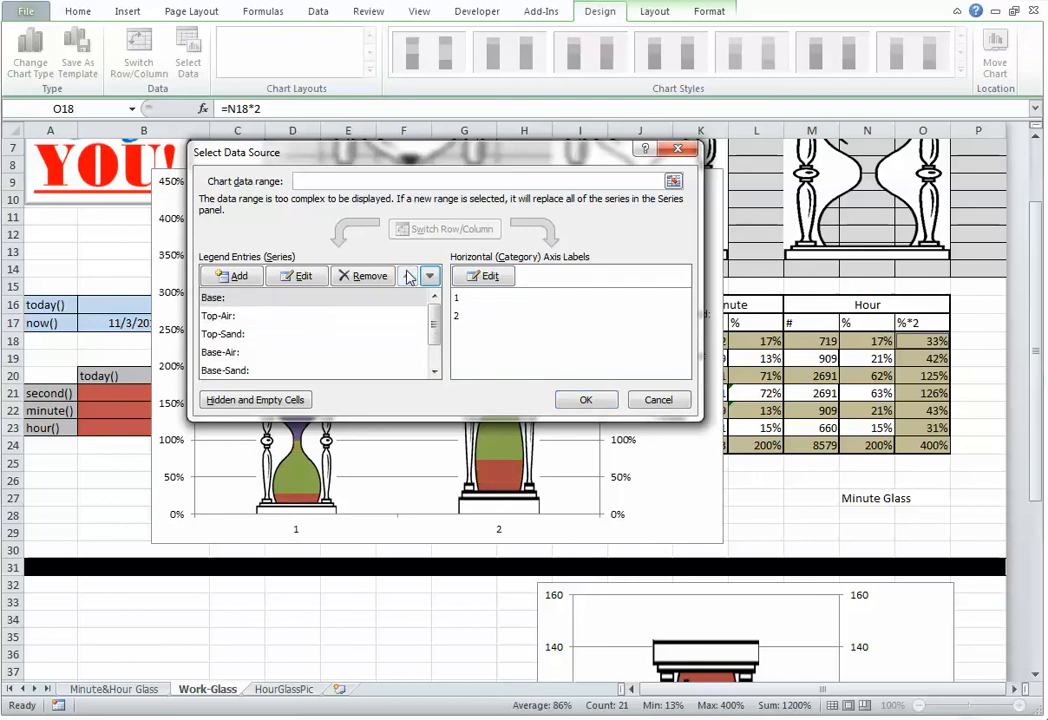
# - Move the Top-Air series down to the position directly before Cap
pyautogui.click(220, 316)
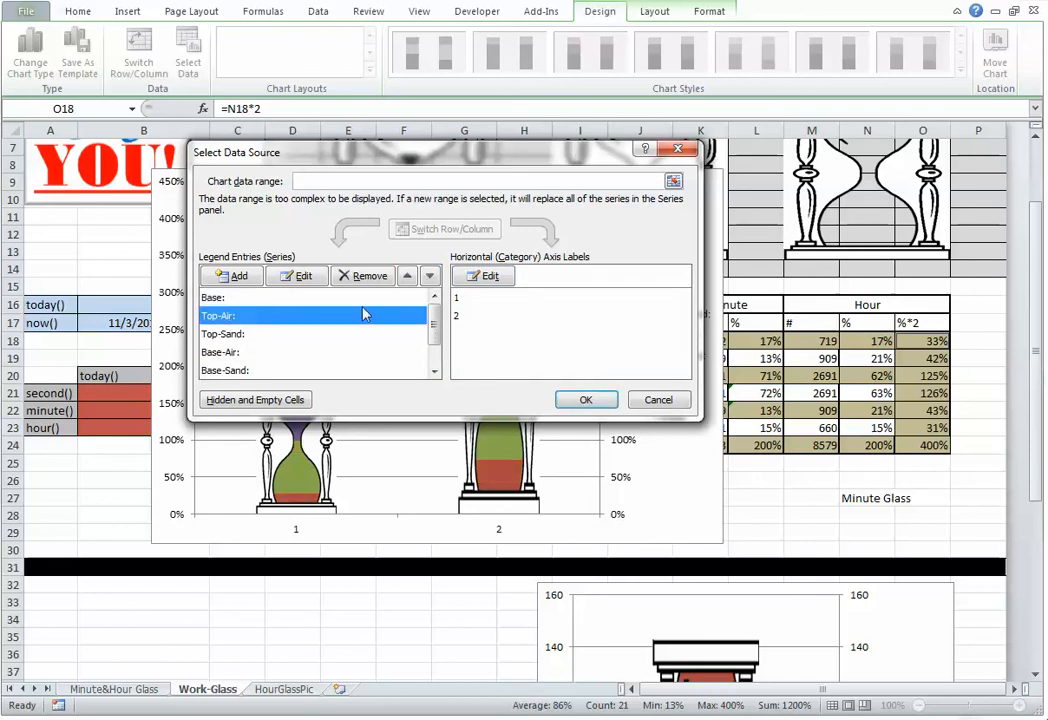
pyautogui.click(430, 276)
pyautogui.click(430, 276)
pyautogui.click(430, 276)
pyautogui.click(430, 276)
pyautogui.click(430, 276)
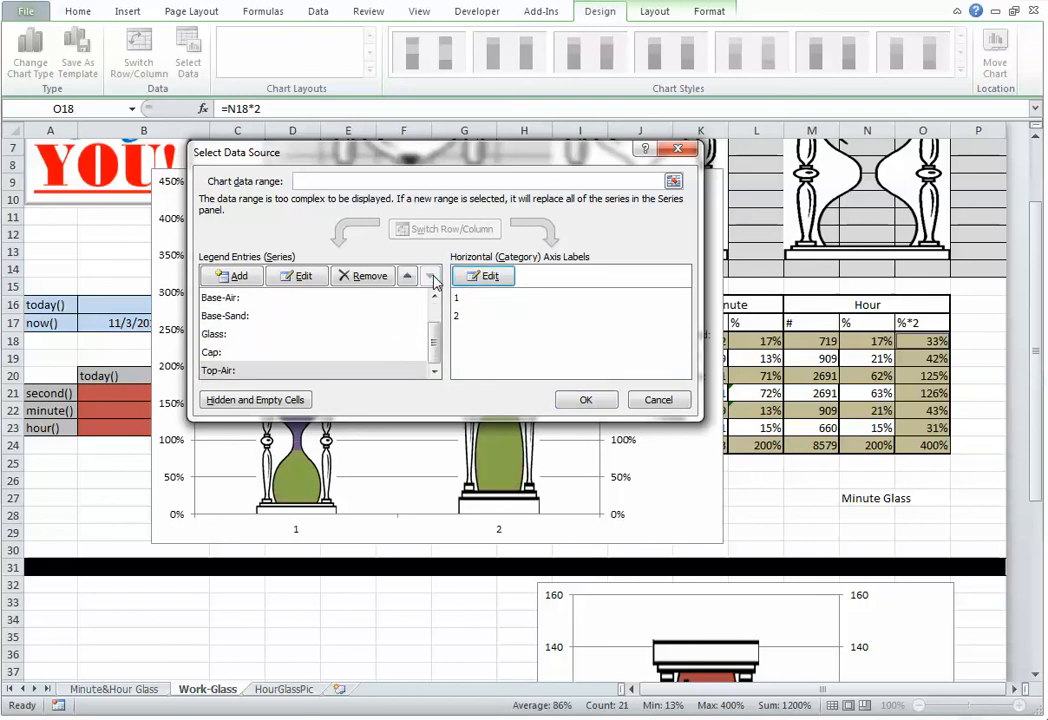
pyautogui.click(408, 276)
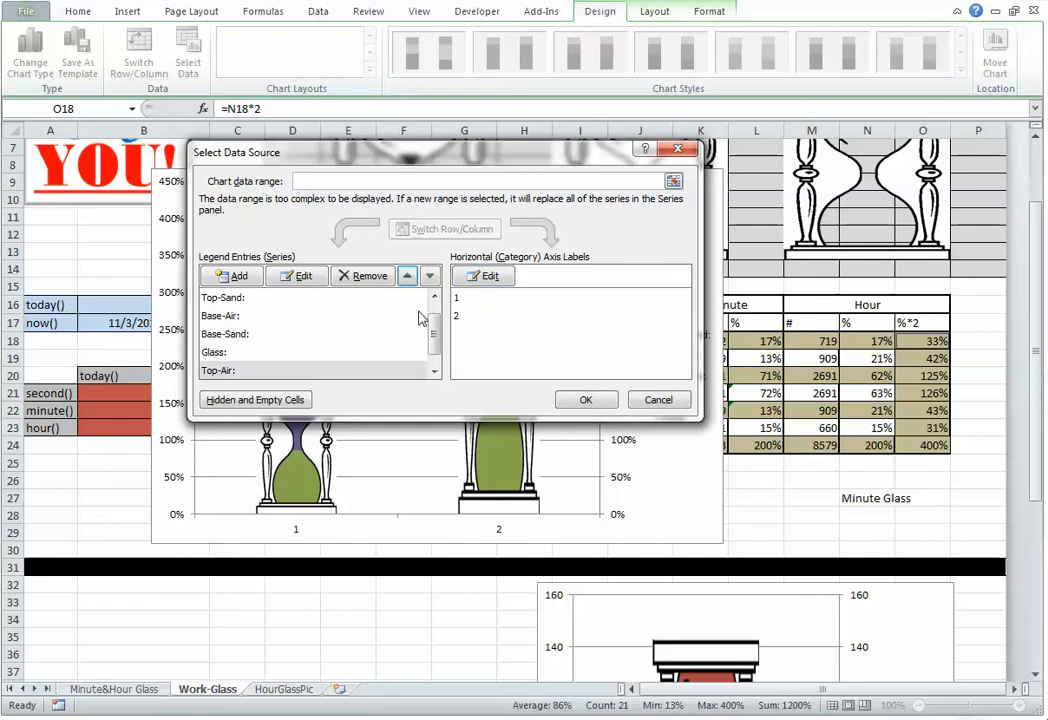
# - Move the Top-Sand series down to the position directly before Top-Air
pyautogui.moveTo(435, 345); pyautogui.dragTo(436, 316)
pyautogui.click(250, 318)
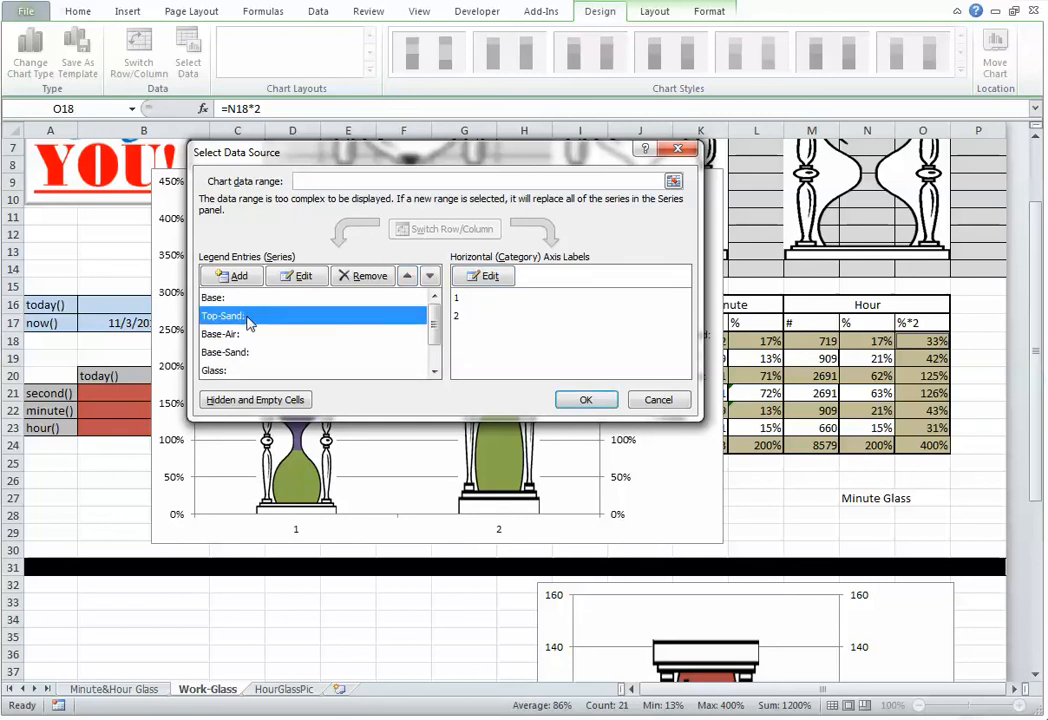
pyautogui.click(429, 277)
pyautogui.click(429, 277)
pyautogui.click(429, 277)
pyautogui.click(429, 277)
pyautogui.click(430, 277)
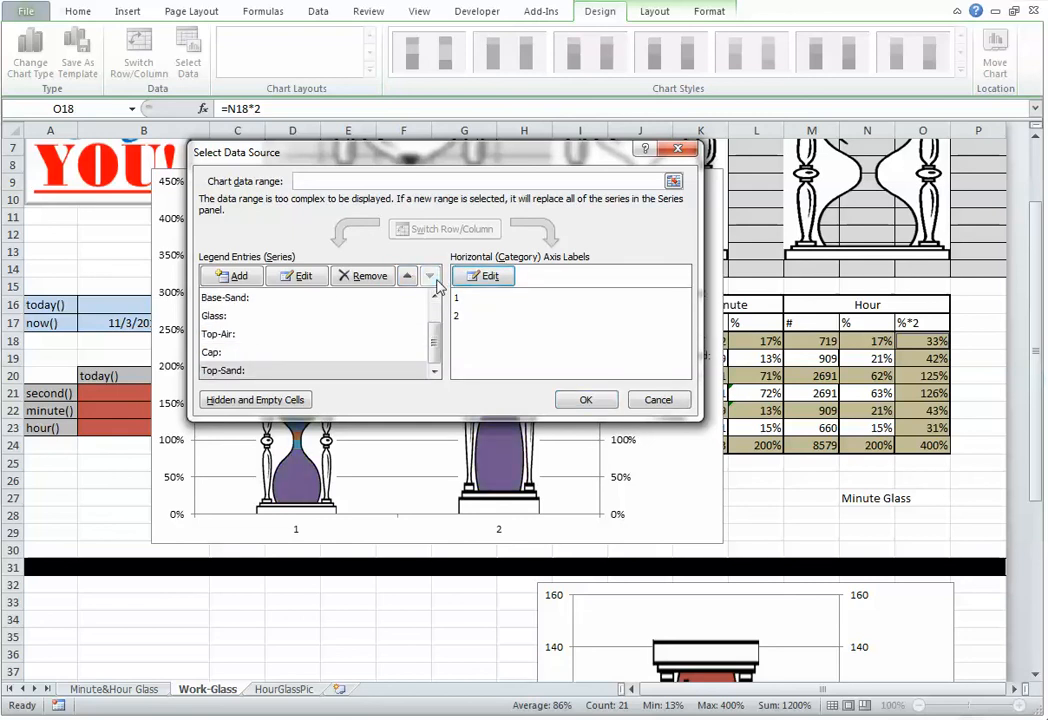
pyautogui.click(407, 278)
pyautogui.click(407, 278)
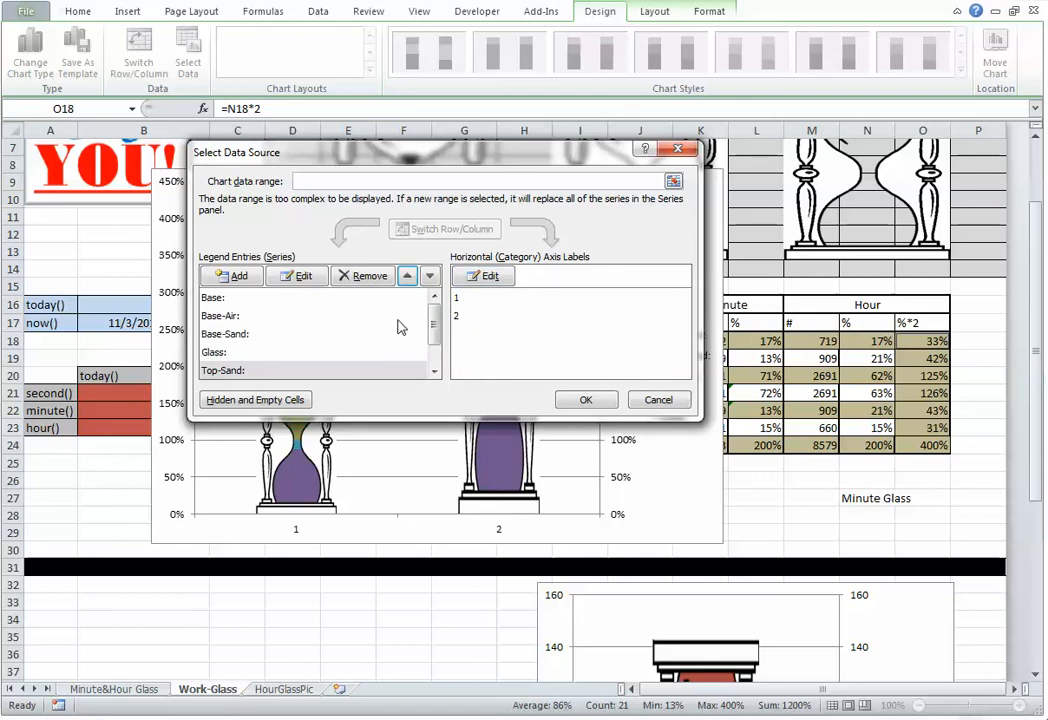
# - Place Base-Air after Base-Sand, move Glass to the first position, and apply the new series order
pyautogui.click(236, 317)
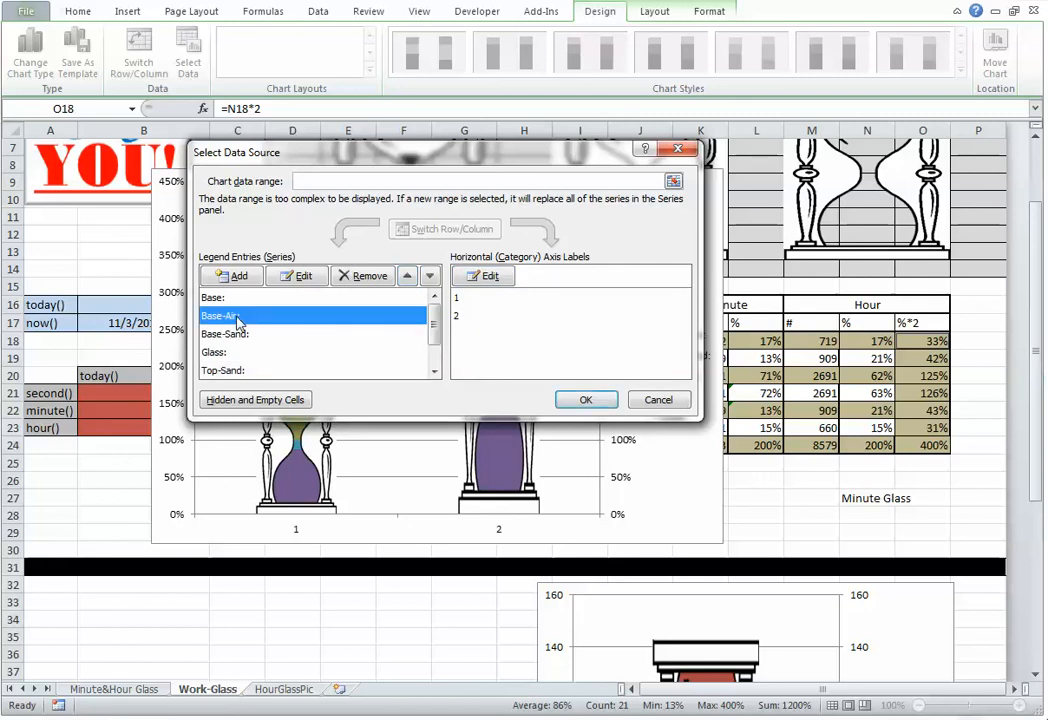
pyautogui.click(430, 276)
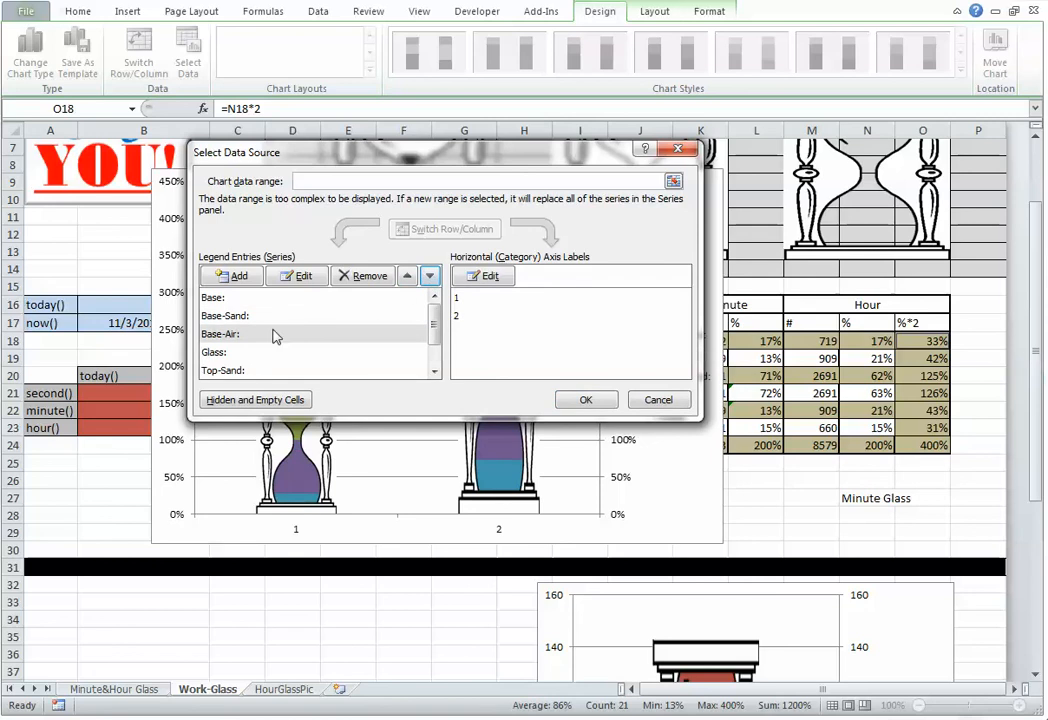
pyautogui.click(228, 354)
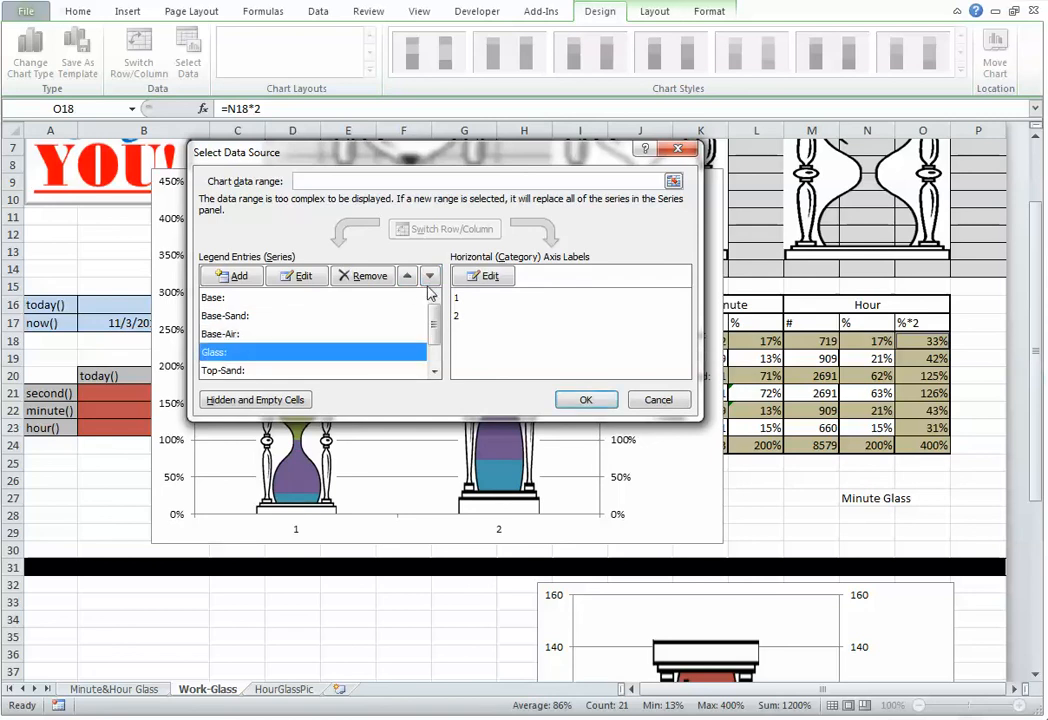
pyautogui.click(407, 276)
pyautogui.click(407, 276)
pyautogui.click(407, 276)
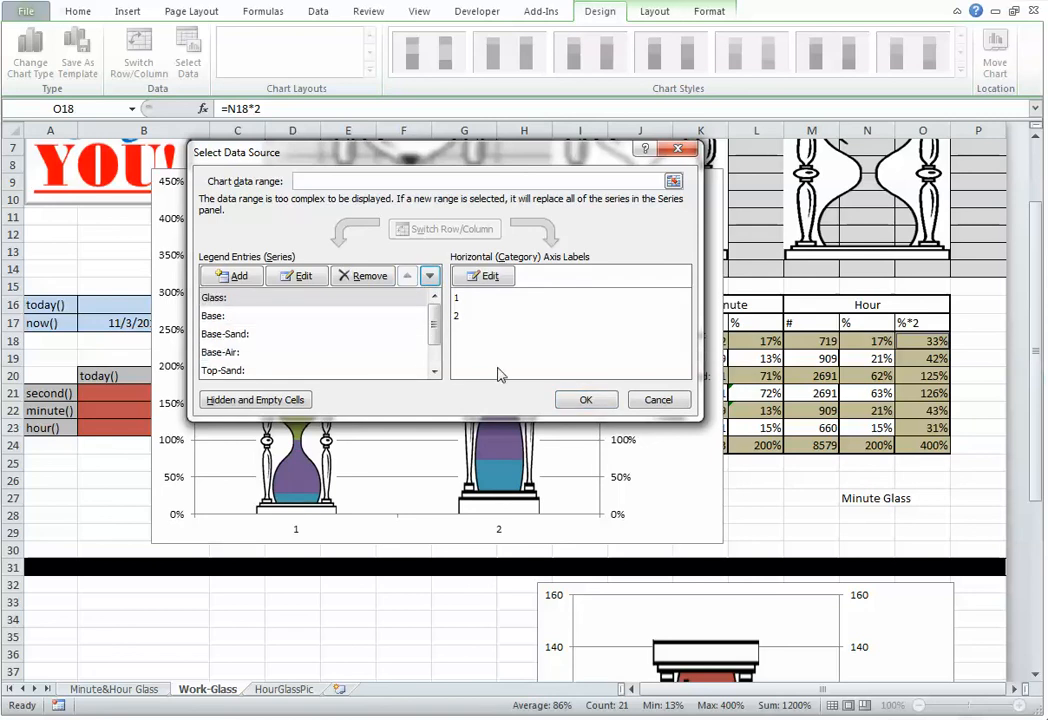
pyautogui.click(586, 399)
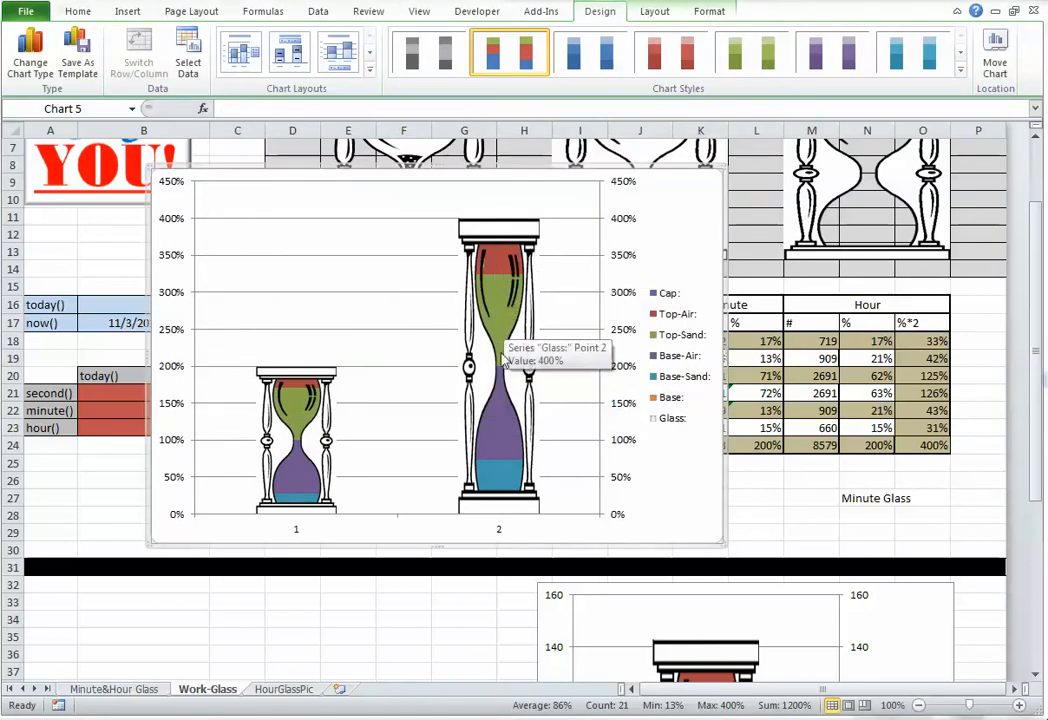
# - Enter the label "Hour Glass" in cell N28 below the Minute Glass label
pyautogui.click(858, 513)
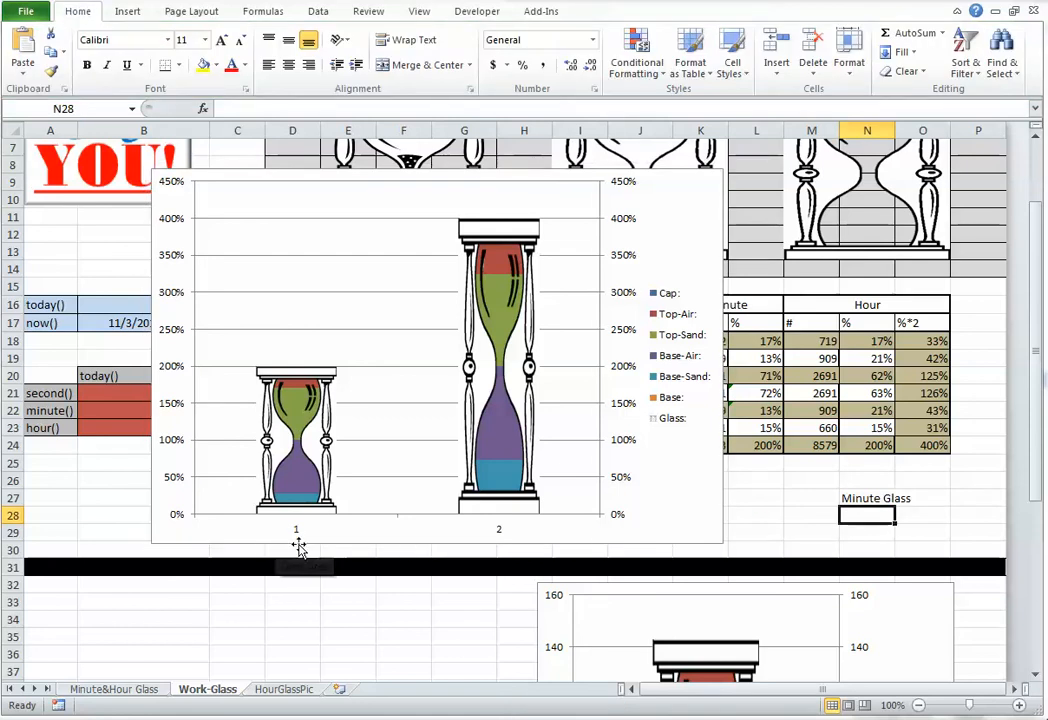
pyautogui.write('Ho')
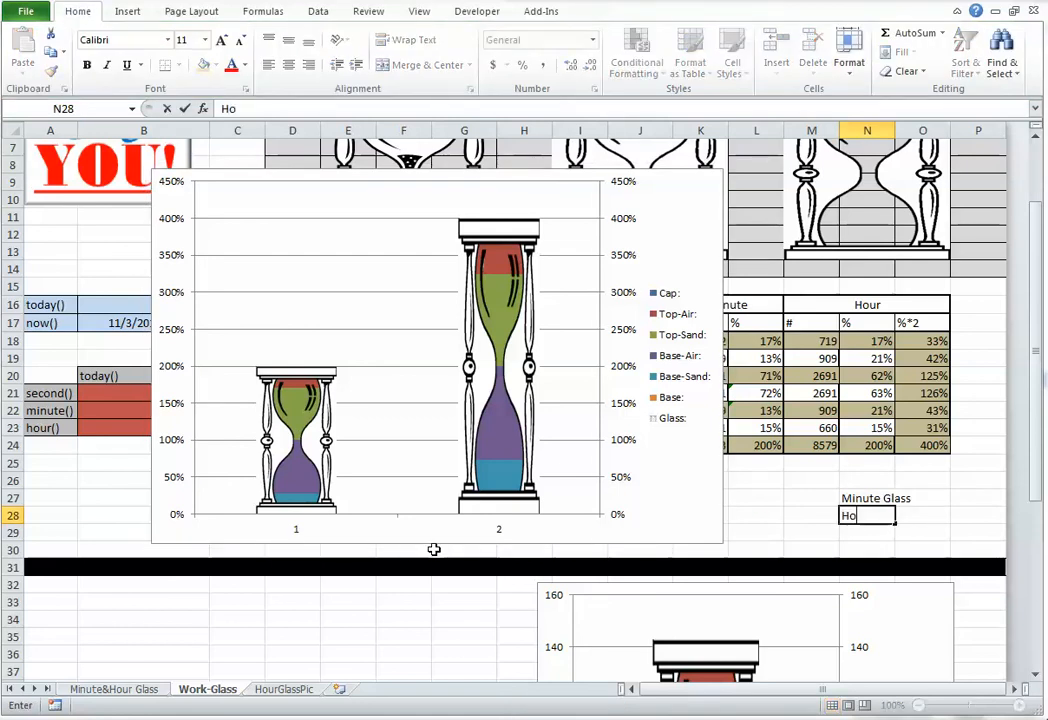
pyautogui.write('ur Glass')
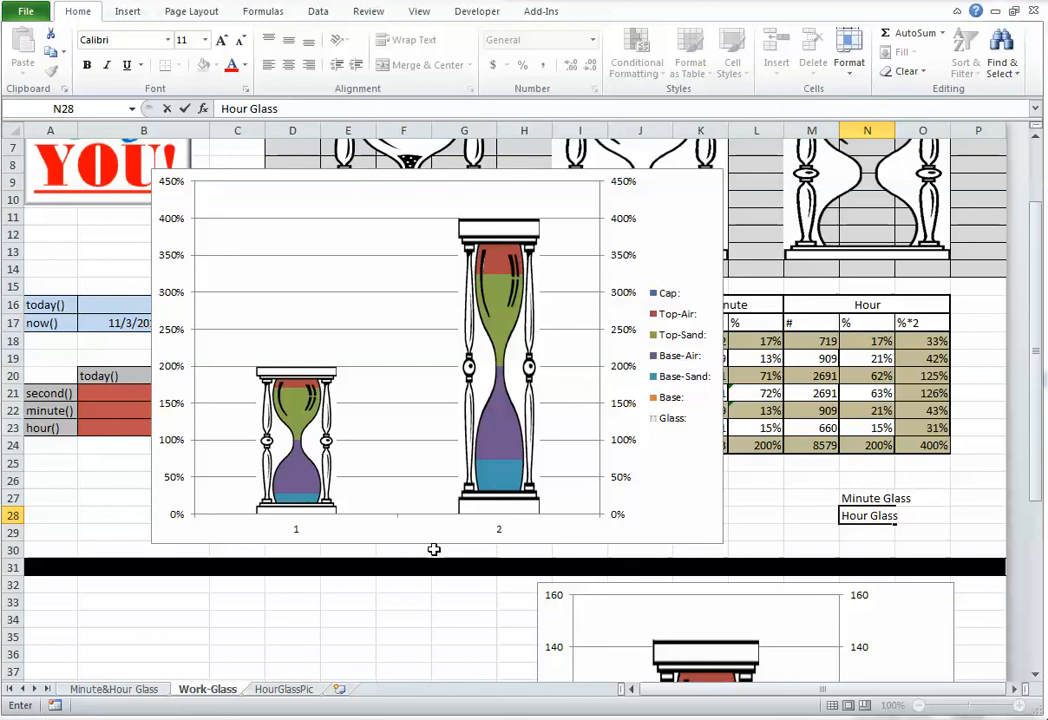
pyautogui.click(755, 533)
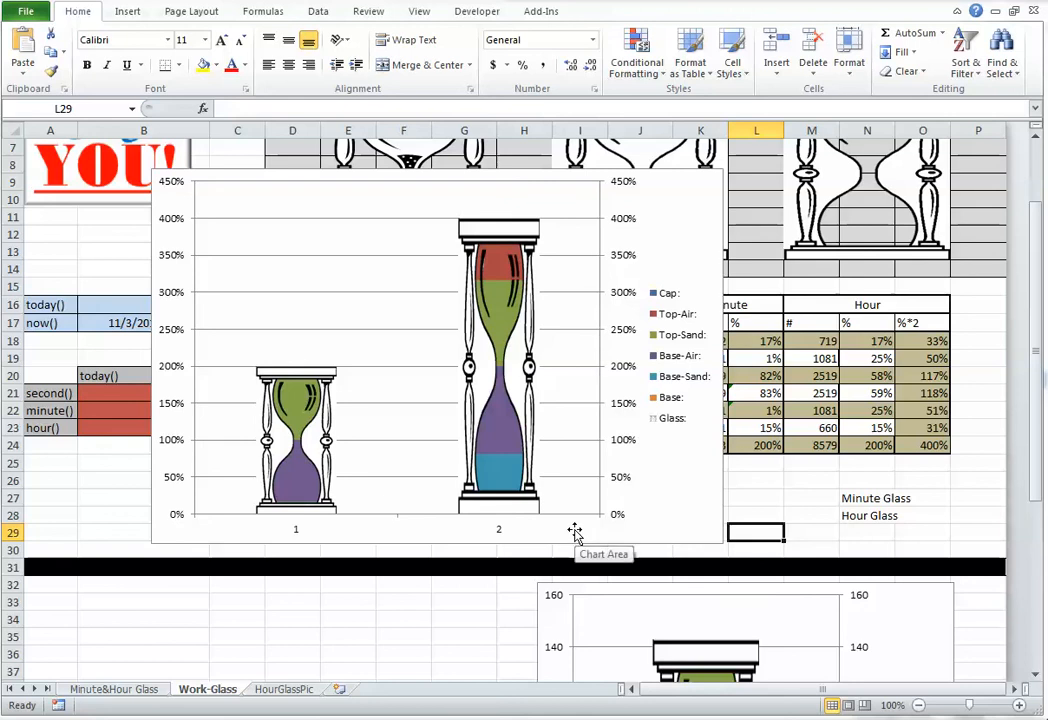
# - Fill the chart's Base-Sand series with the brown cork texture
pyautogui.click(498, 469)
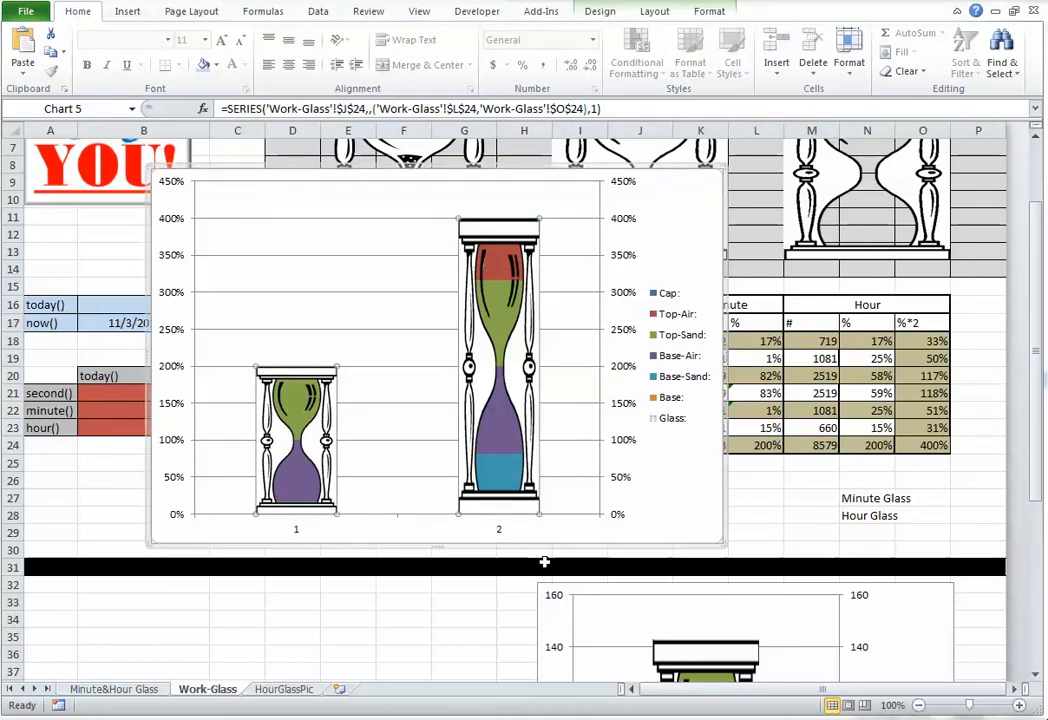
pyautogui.press('Down')
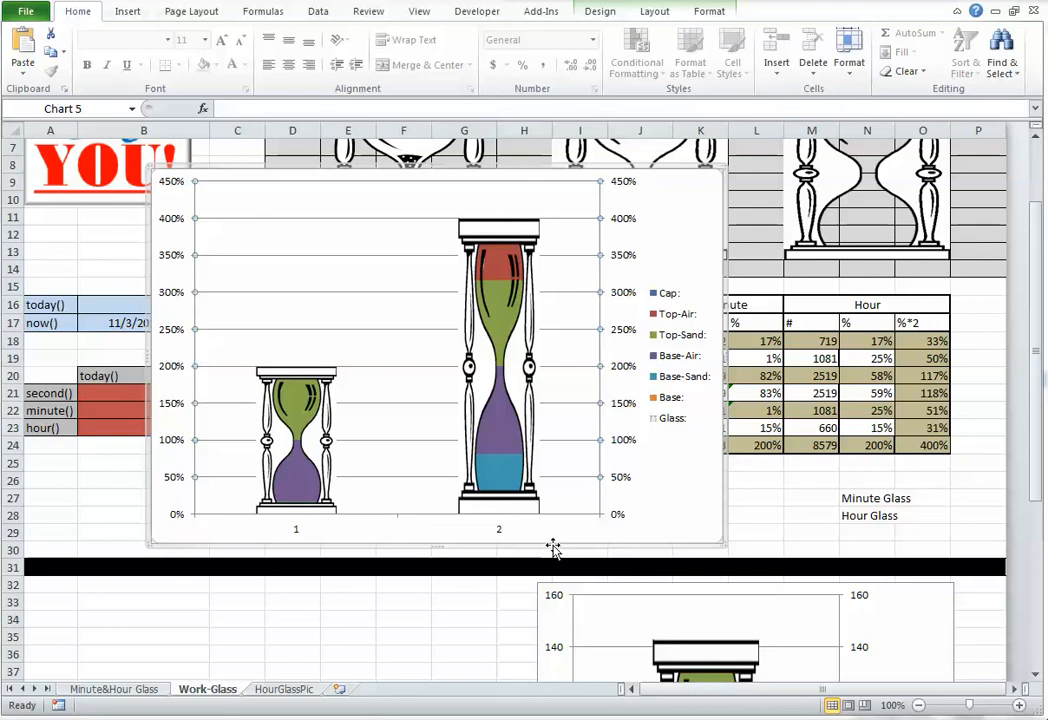
pyautogui.press('Down')
pyautogui.press('Right')
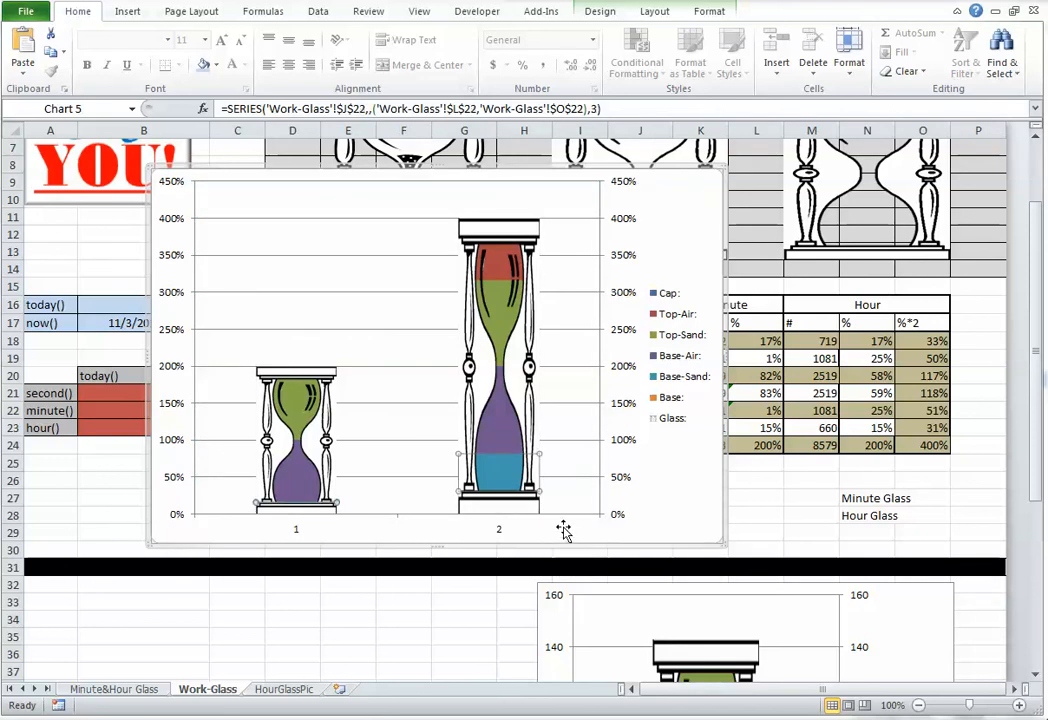
pyautogui.click(603, 18)
pyautogui.click(706, 13)
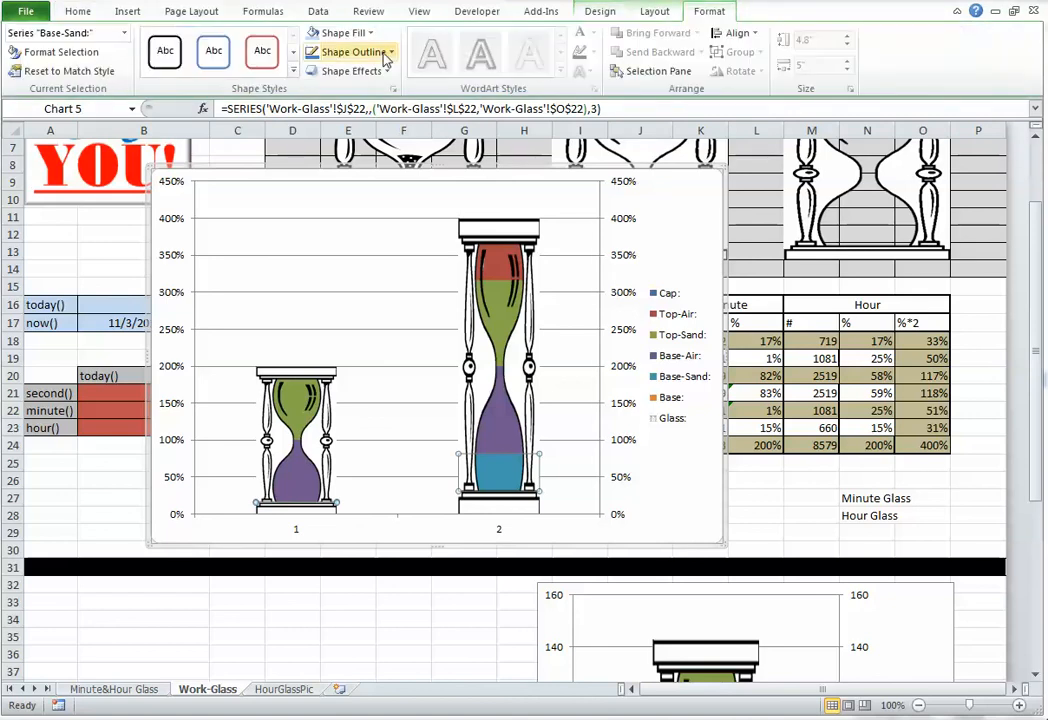
pyautogui.click(368, 33)
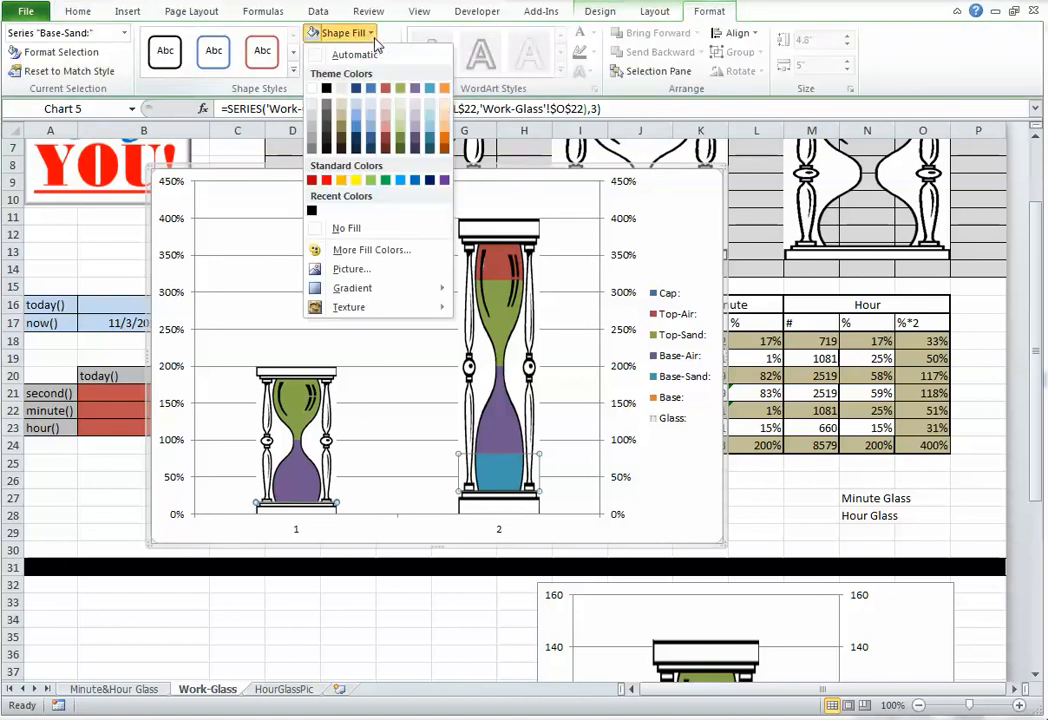
pyautogui.moveTo(362, 309)
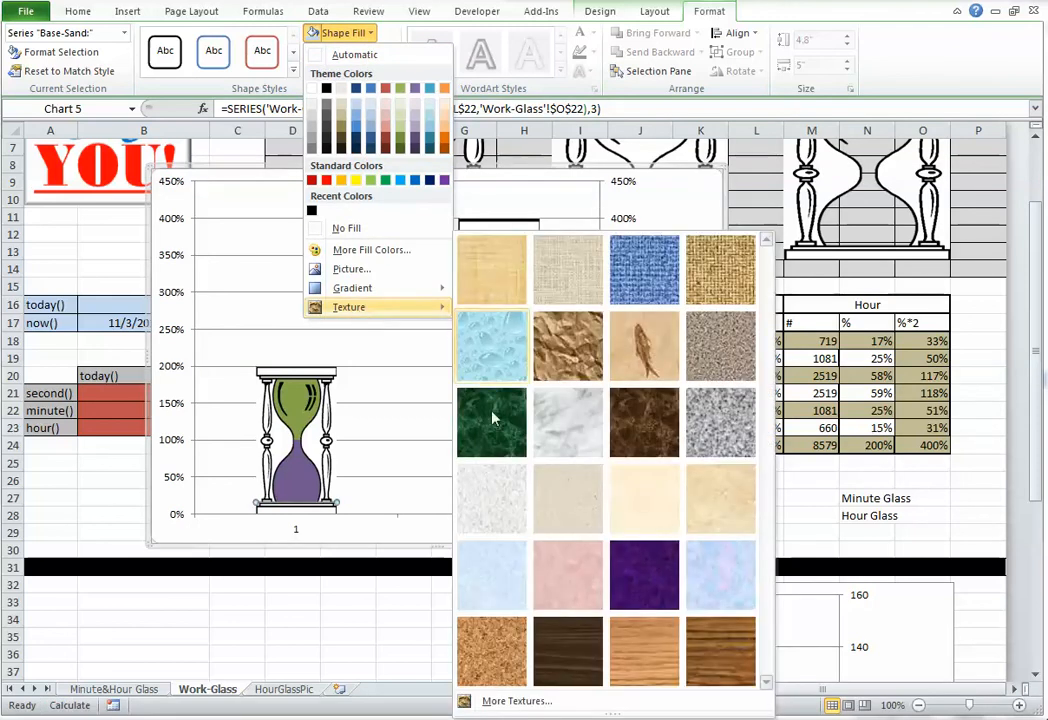
pyautogui.click(500, 655)
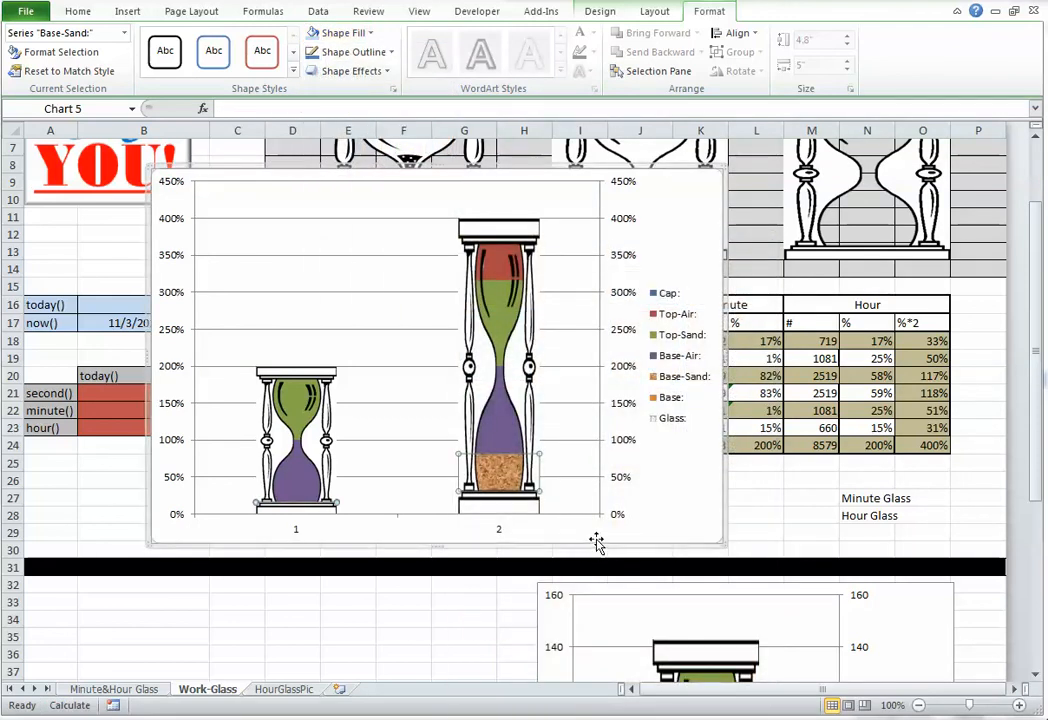
# - Fill the Base-Air series with light blue and the Top-Sand series with the brown cork texture
pyautogui.press('Up')
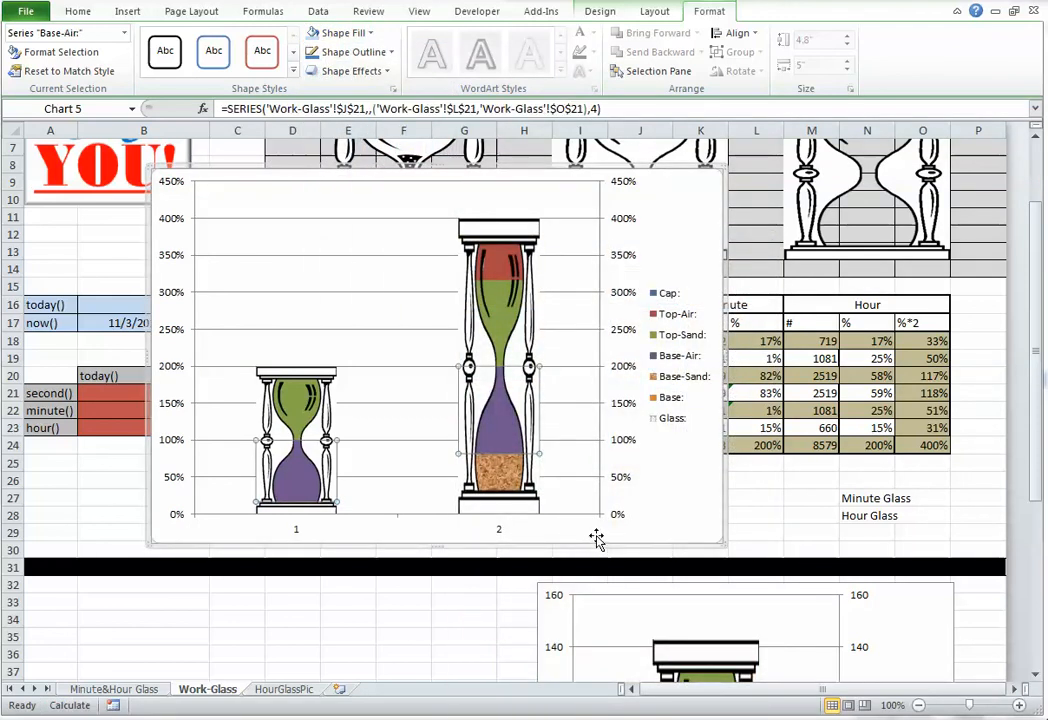
pyautogui.click(314, 34)
pyautogui.press('Up')
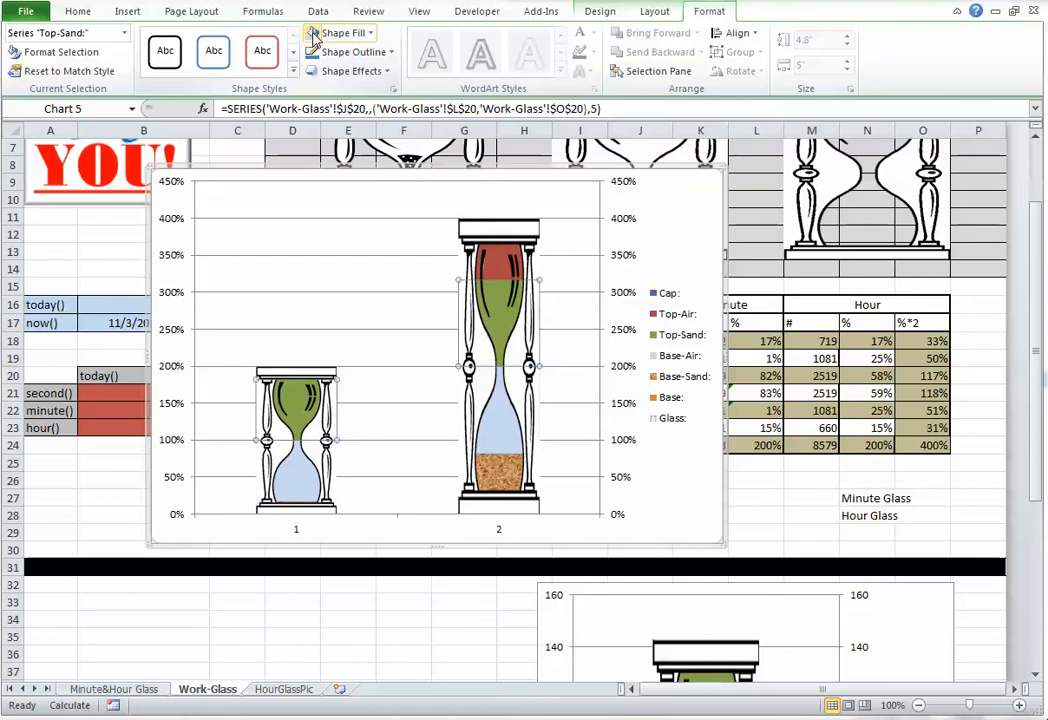
pyautogui.click(370, 33)
pyautogui.moveTo(362, 306)
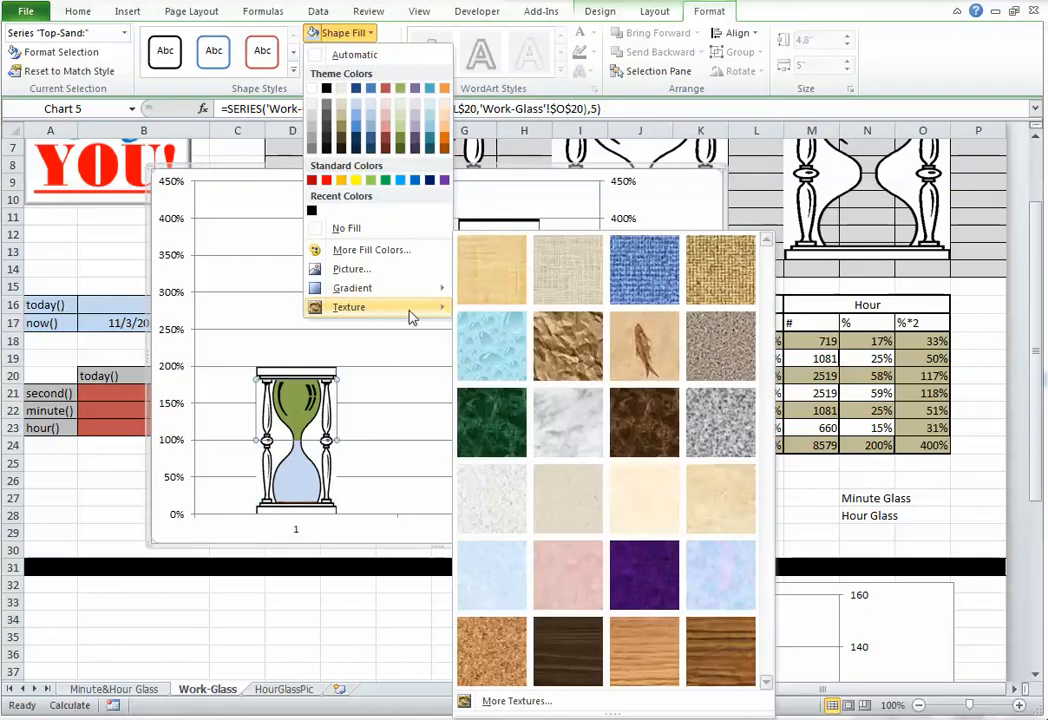
pyautogui.click(485, 640)
# - Fill the Top-Air series with the same light blue as Base-Air, and select the whole chart area
pyautogui.press('Up')
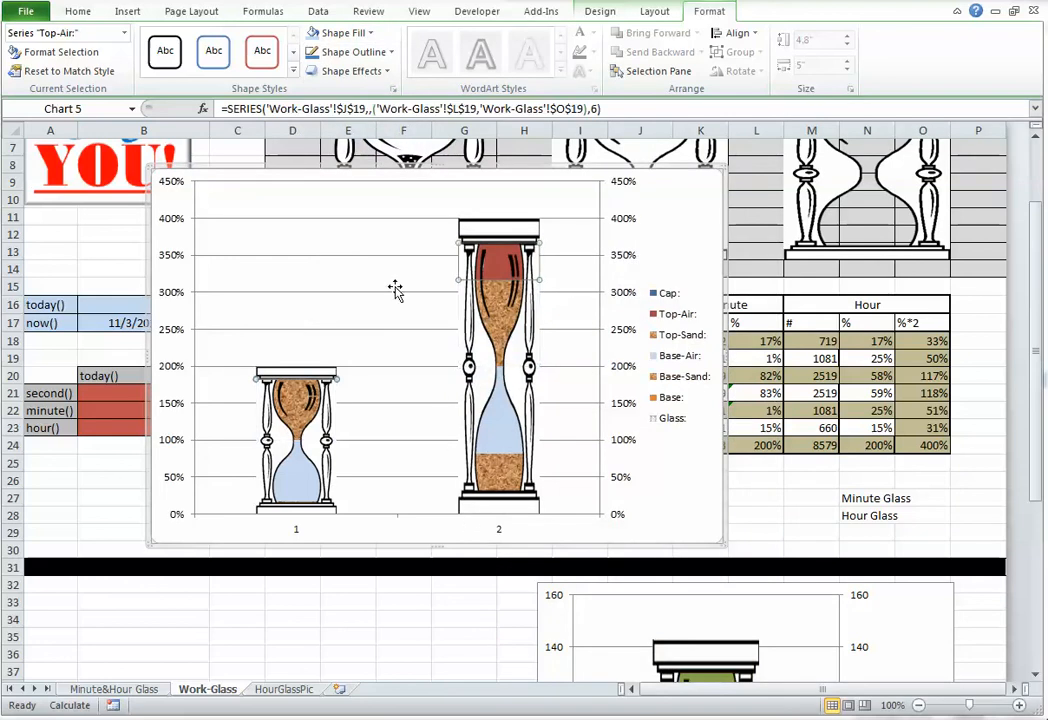
pyautogui.click(313, 33)
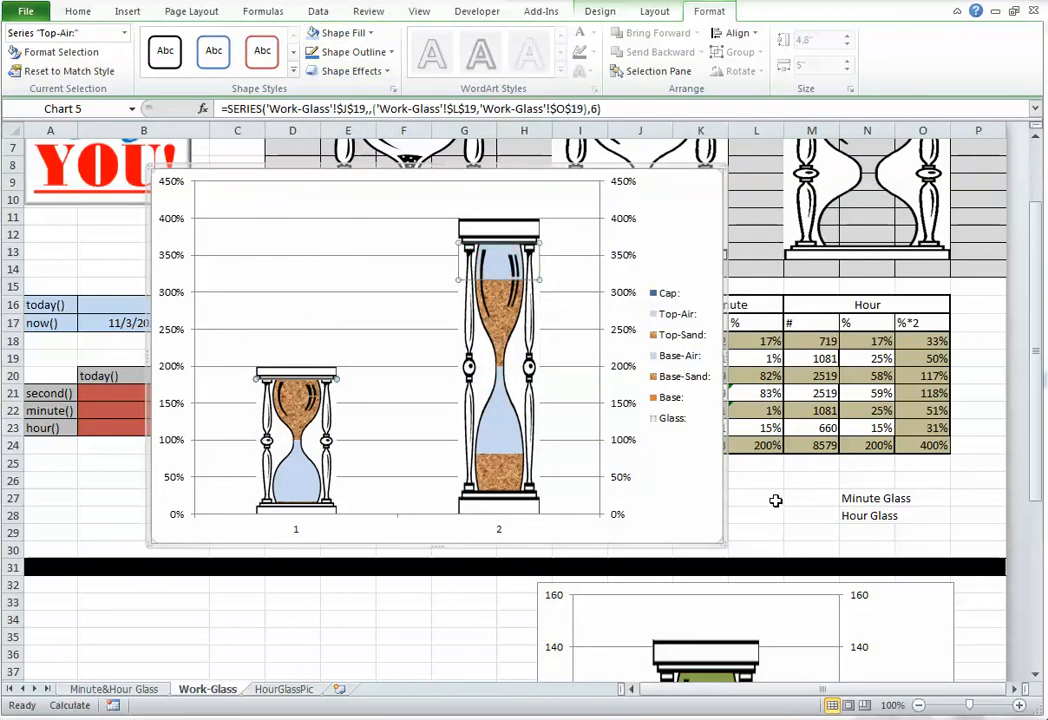
pyautogui.click(775, 500)
pyautogui.click(690, 503)
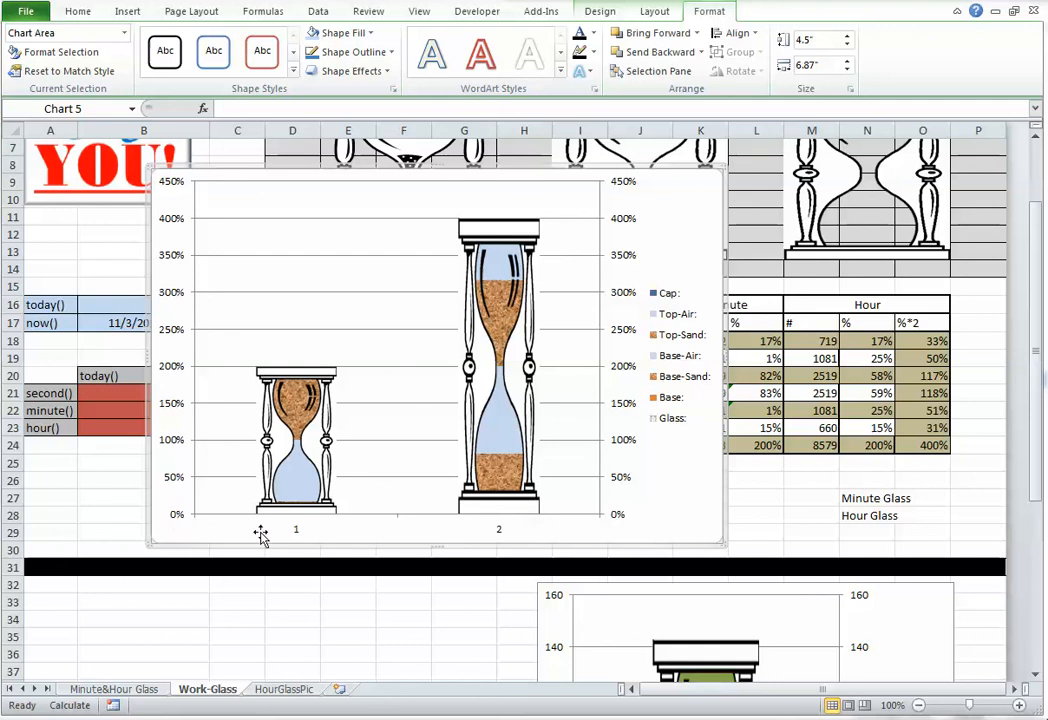
# - Set the horizontal category axis labels for the chart's Glass series to the range N27:N28 on the Work-Glass sheet
pyautogui.rightClick(678, 491)
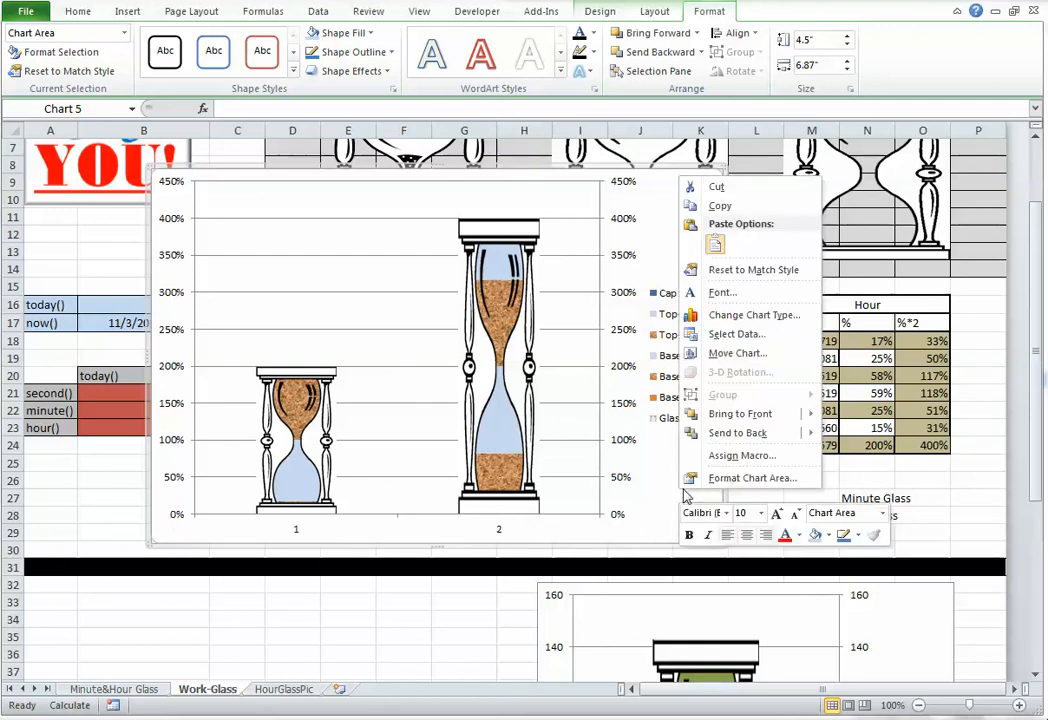
pyautogui.click(740, 336)
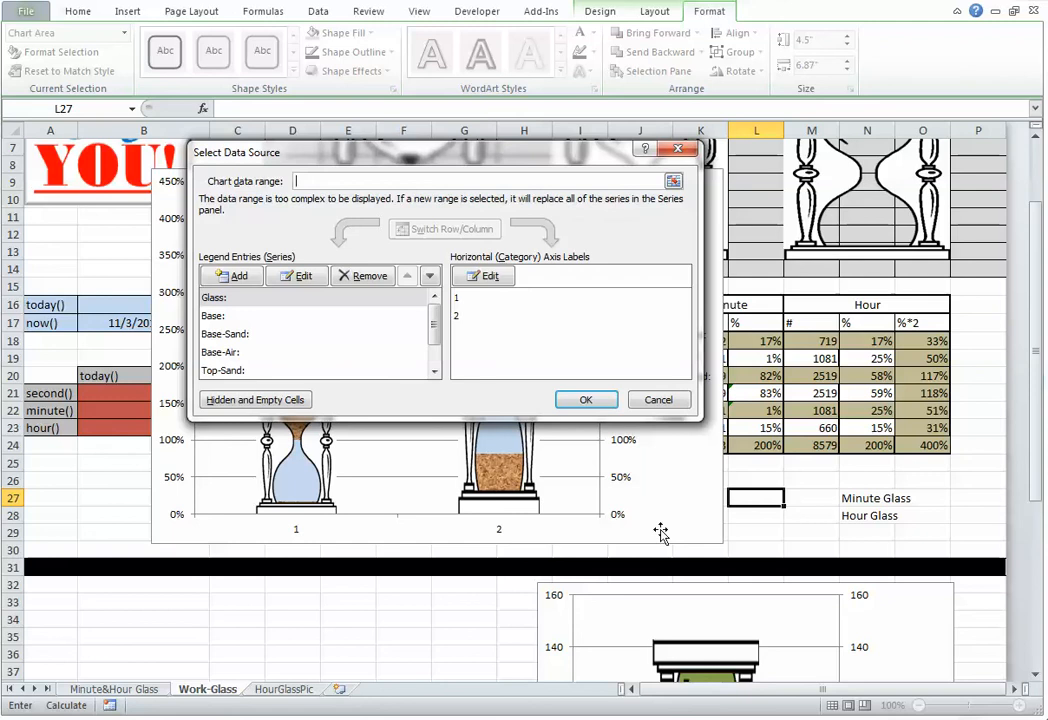
pyautogui.click(490, 277)
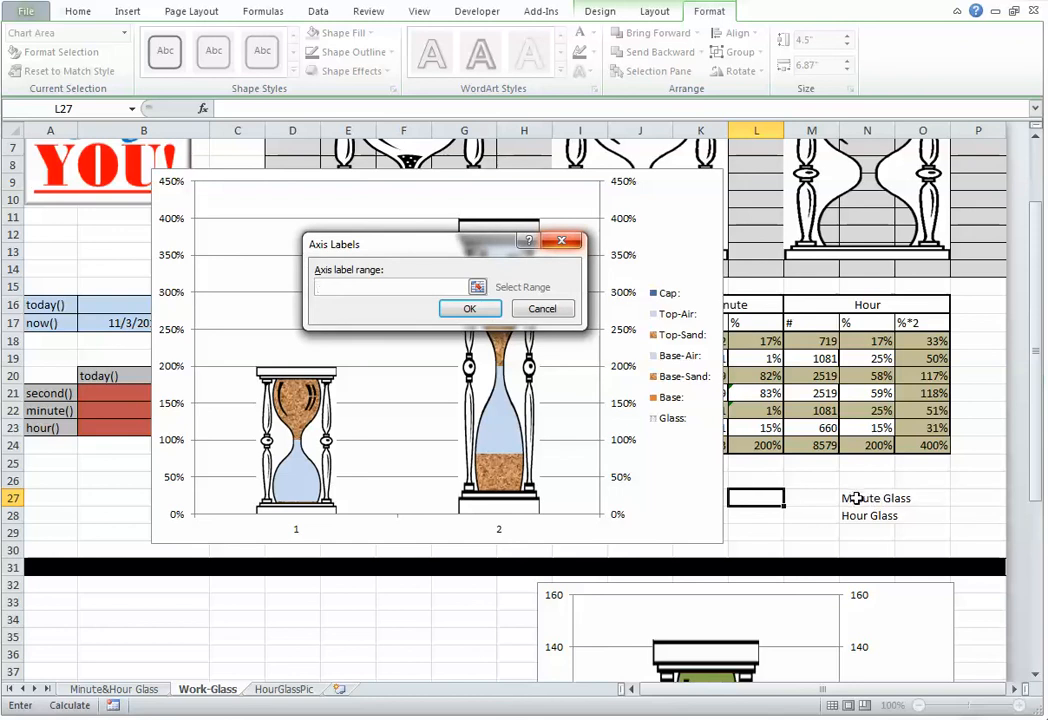
pyautogui.moveTo(857, 497); pyautogui.dragTo(847, 517)
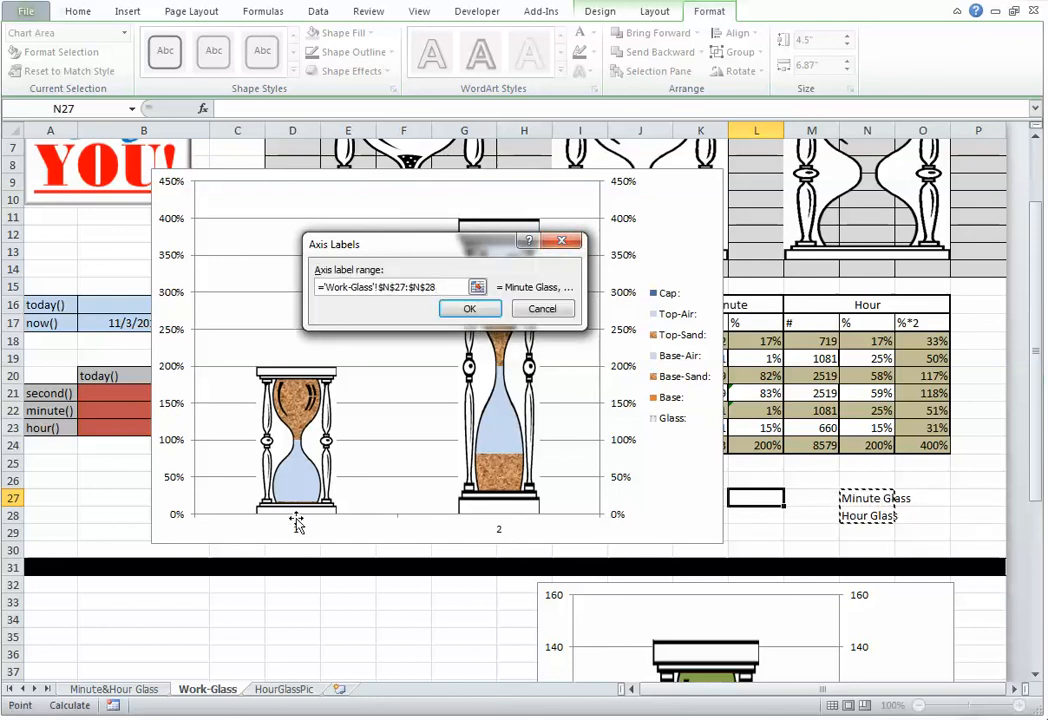
pyautogui.click(478, 313)
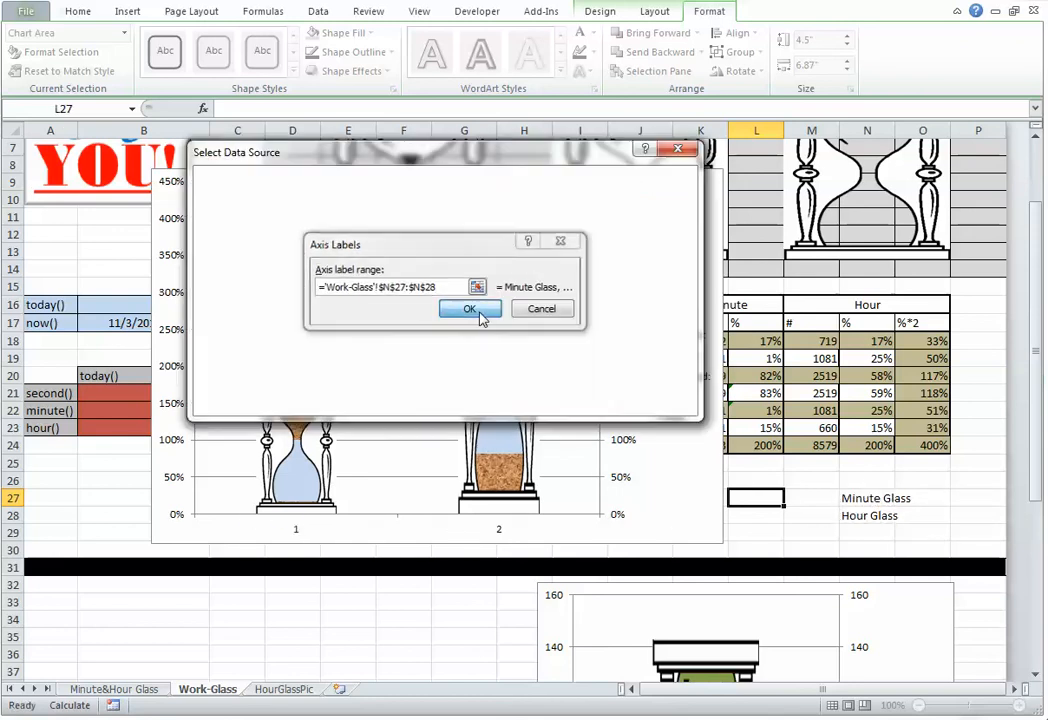
pyautogui.click(586, 400)
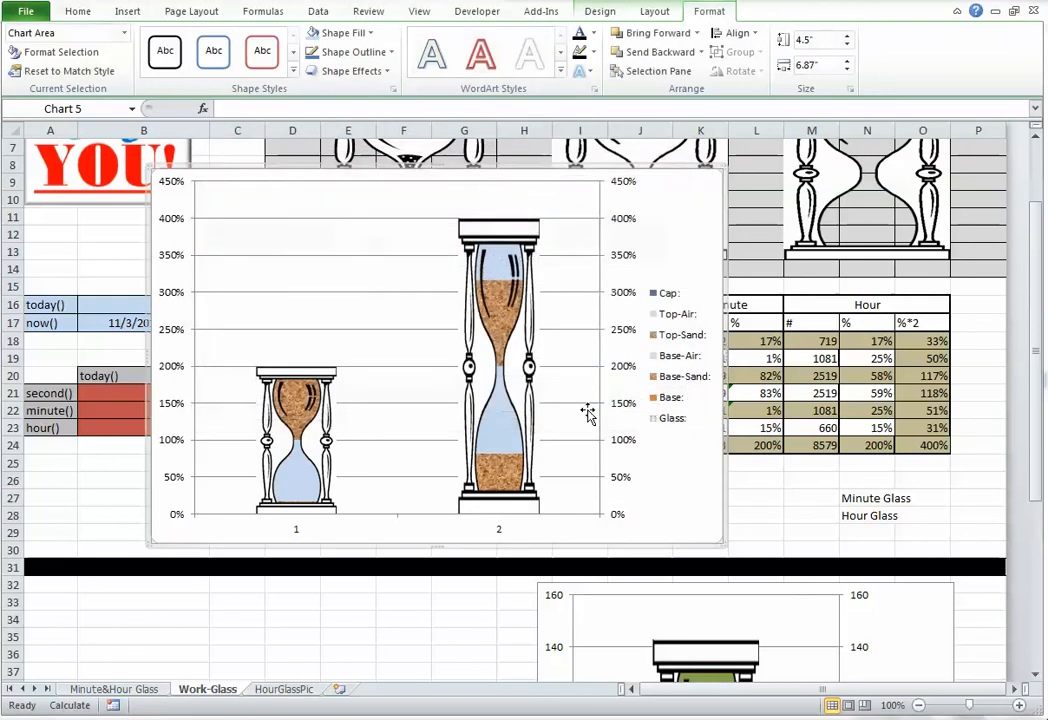
pyautogui.click(773, 520)
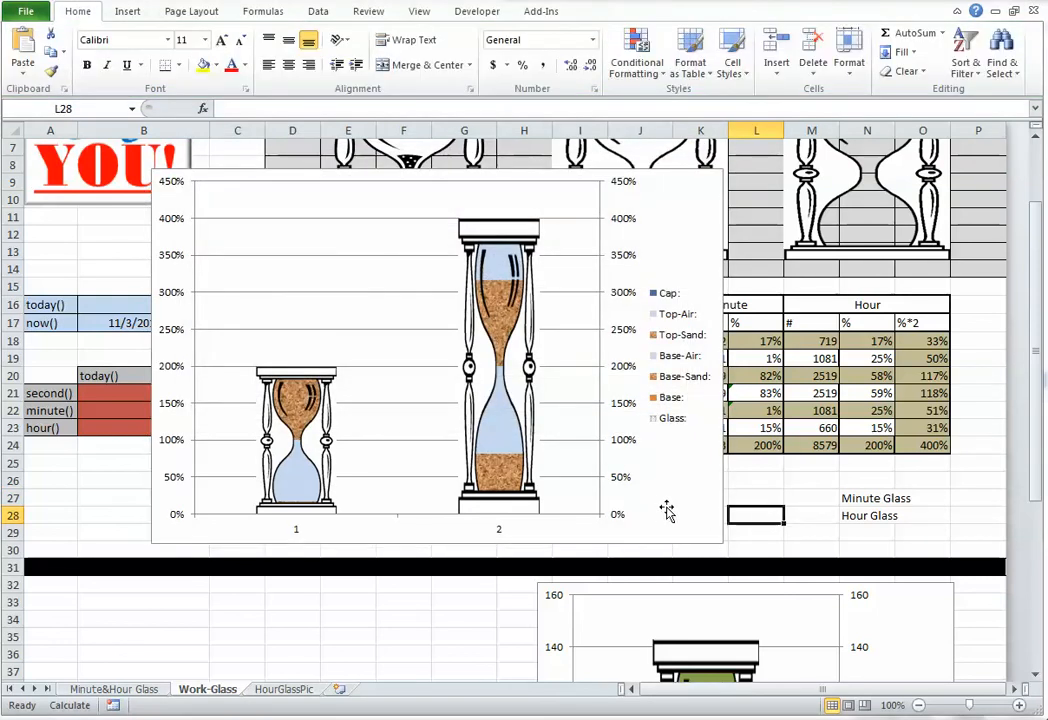
# - Compare the category labels of the Glass and Base series, and set the Base series' axis labels to N27:N28
pyautogui.click(670, 510)
pyautogui.rightClick(674, 475)
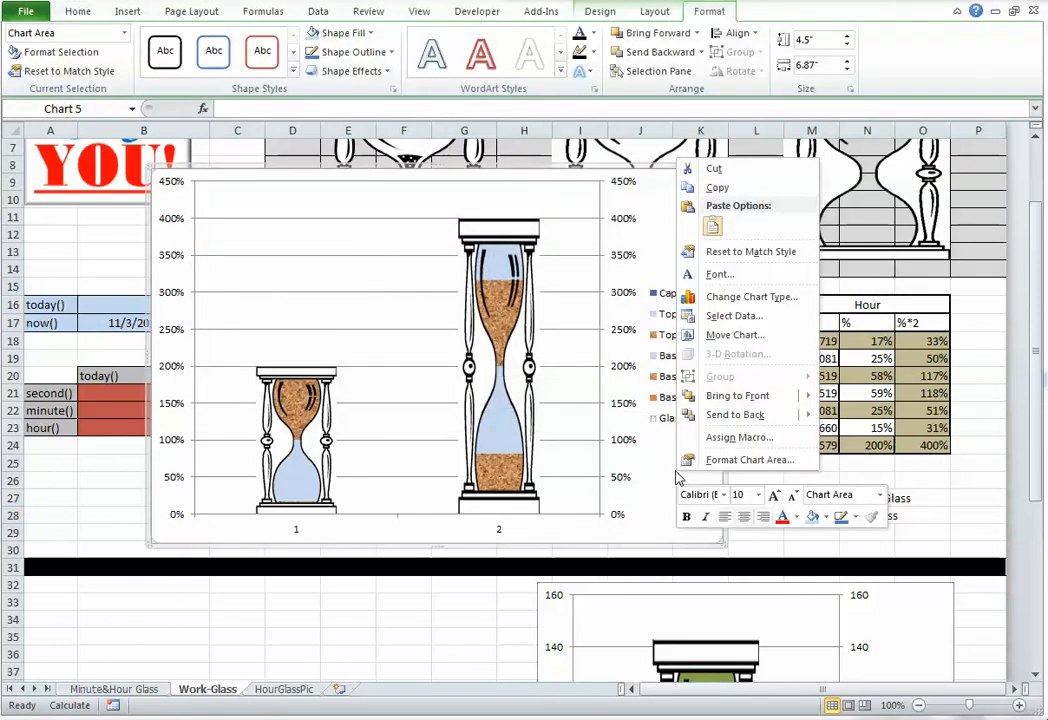
pyautogui.click(735, 318)
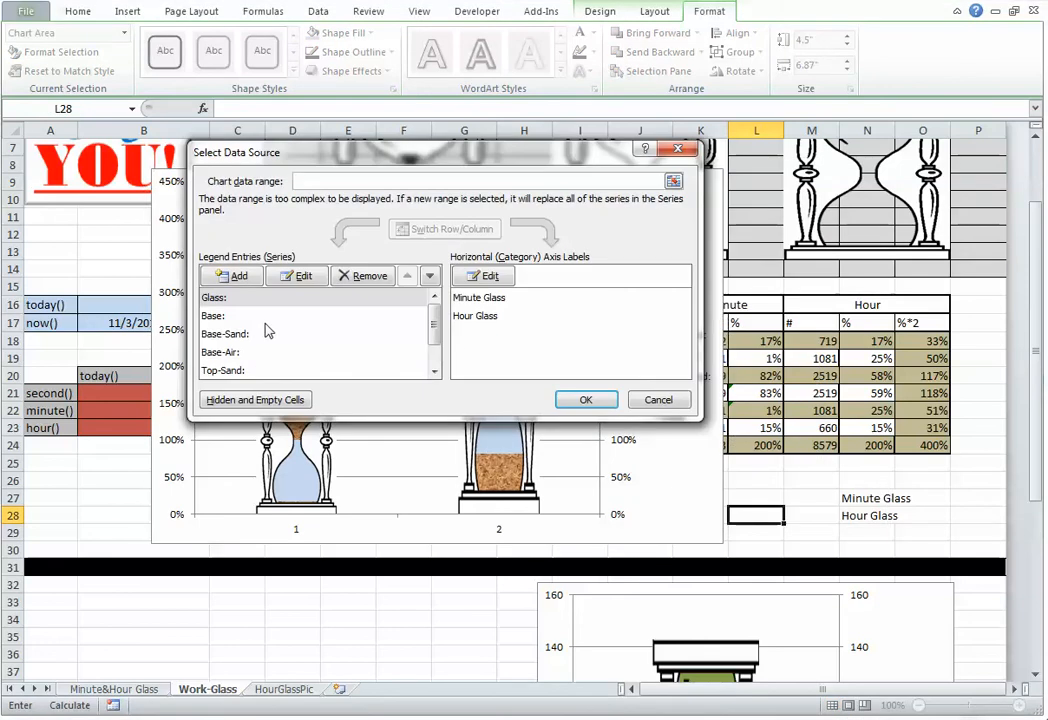
pyautogui.click(222, 318)
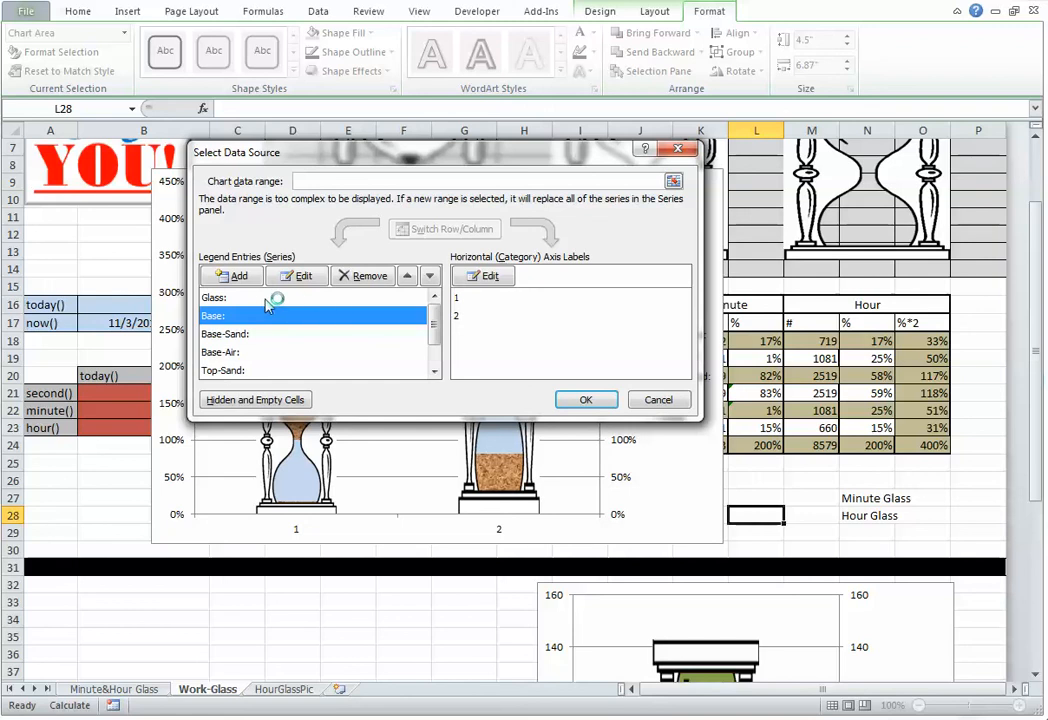
pyautogui.click(233, 300)
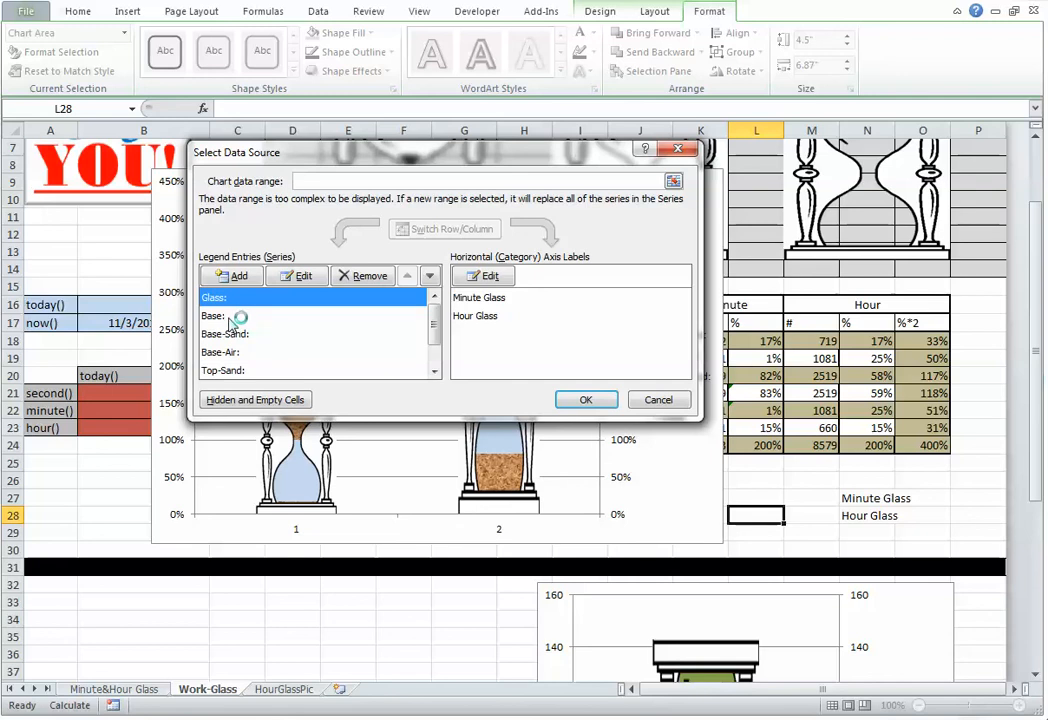
pyautogui.click(230, 316)
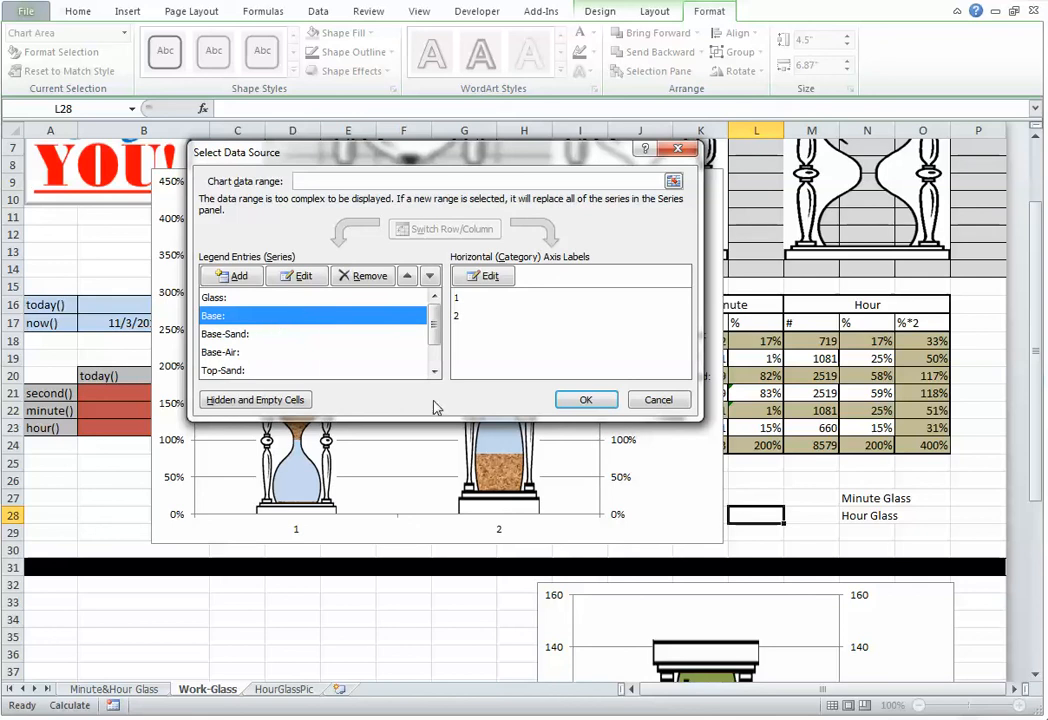
pyautogui.click(490, 277)
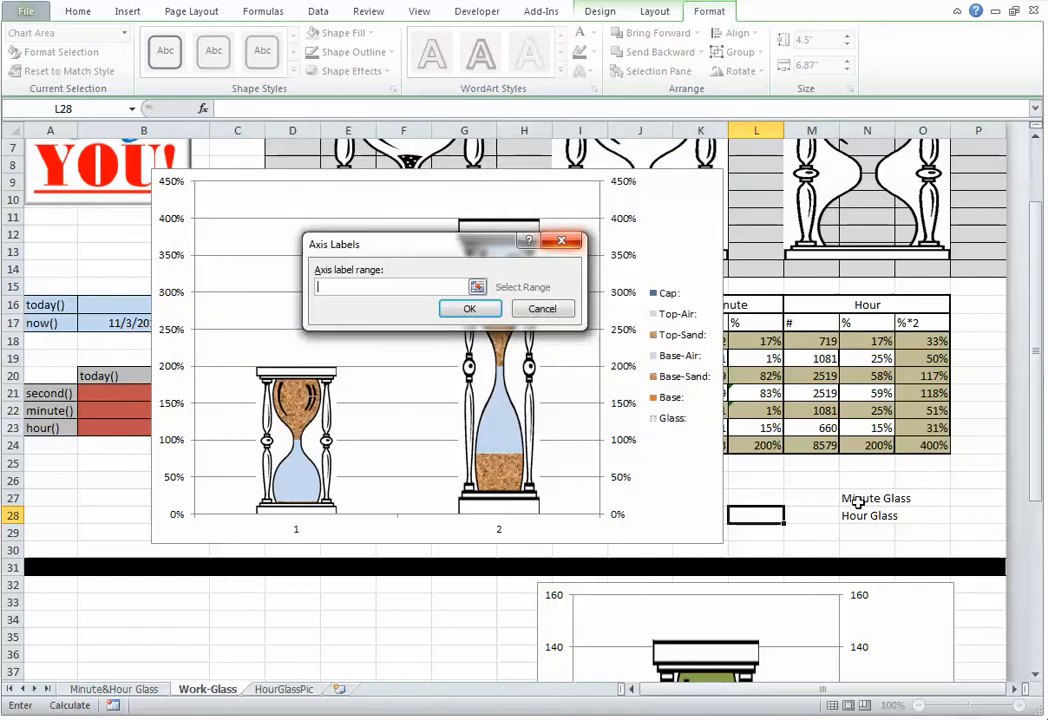
pyautogui.moveTo(854, 498); pyautogui.dragTo(859, 508)
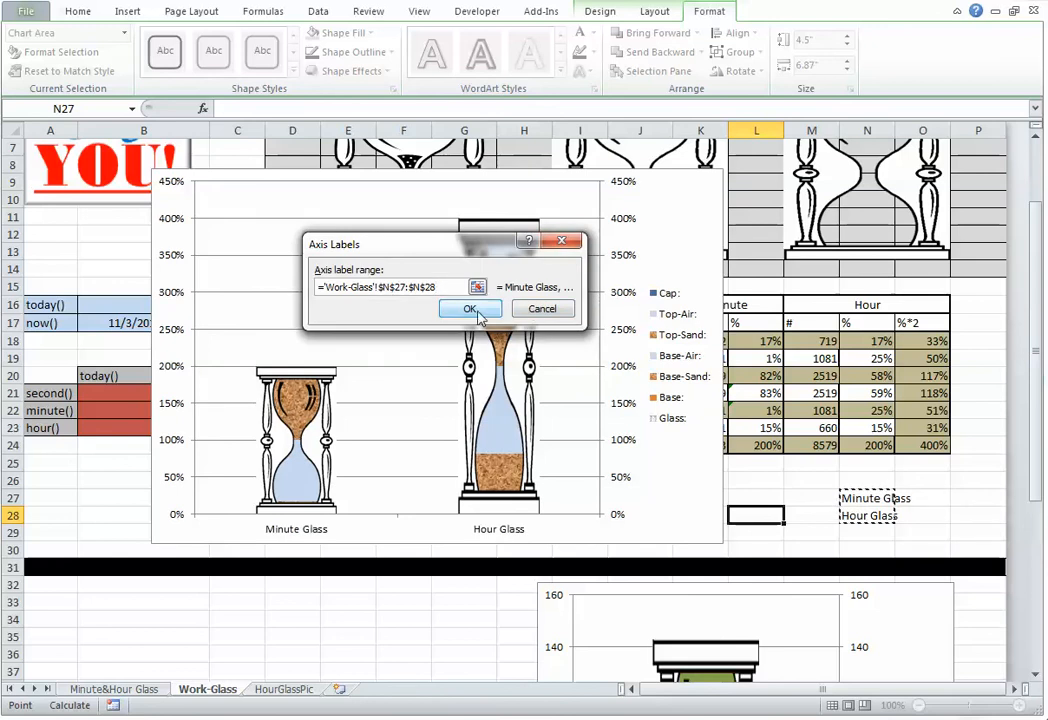
pyautogui.click(478, 311)
pyautogui.click(604, 403)
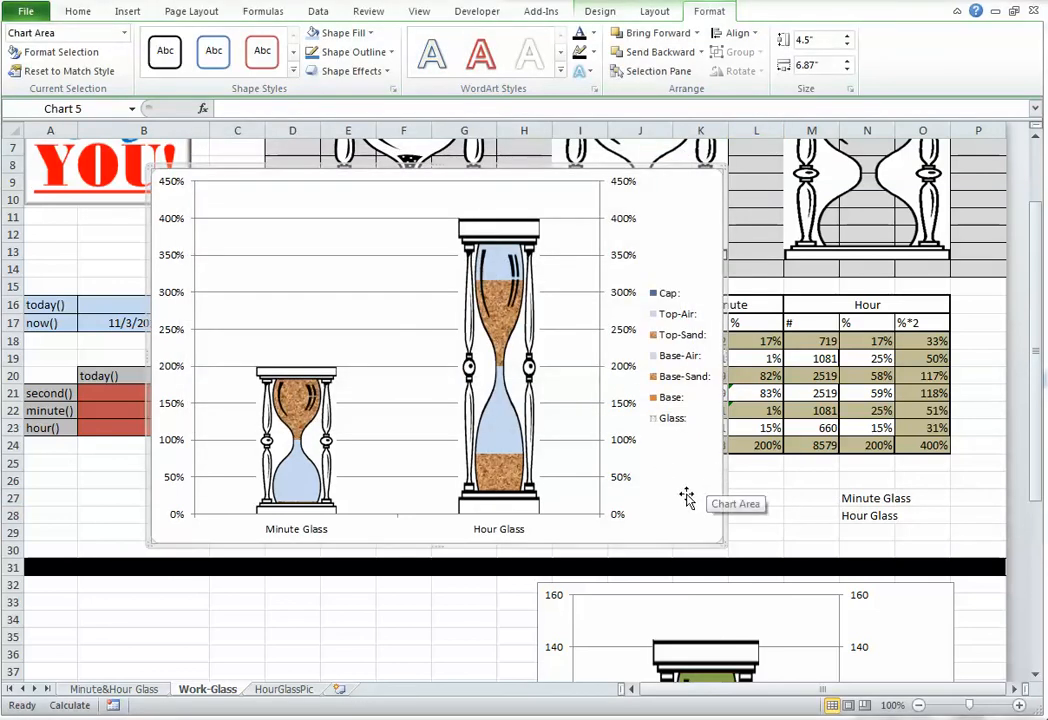
# - Delete the secondary and primary vertical value axes from the hourglass chart
pyautogui.click(624, 220)
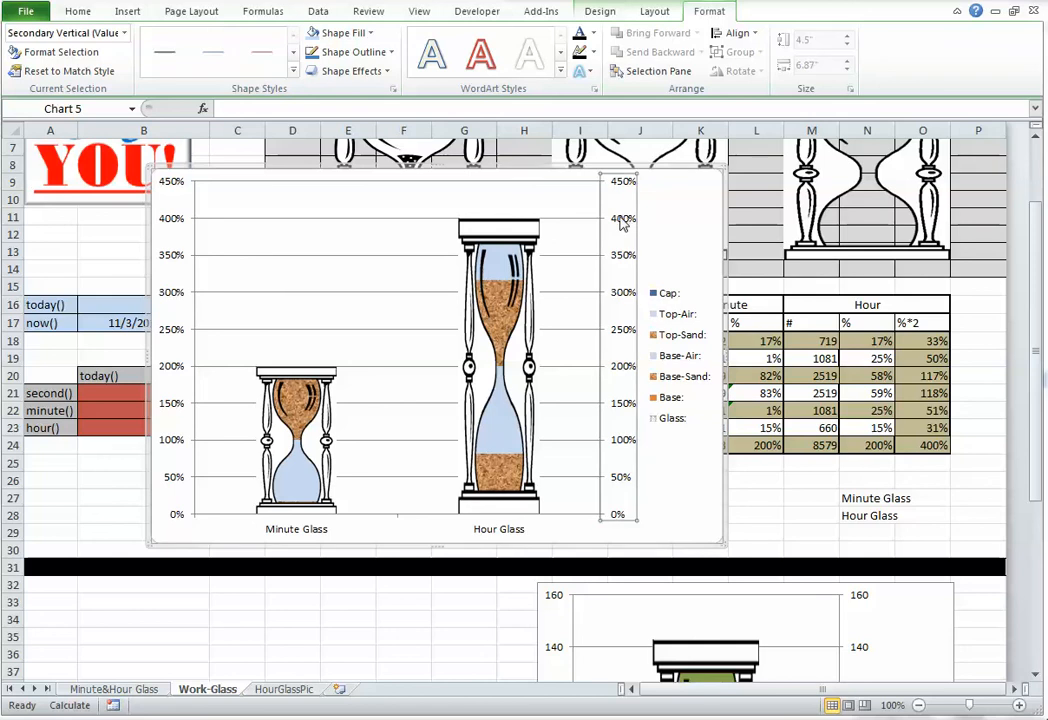
pyautogui.press('Delete')
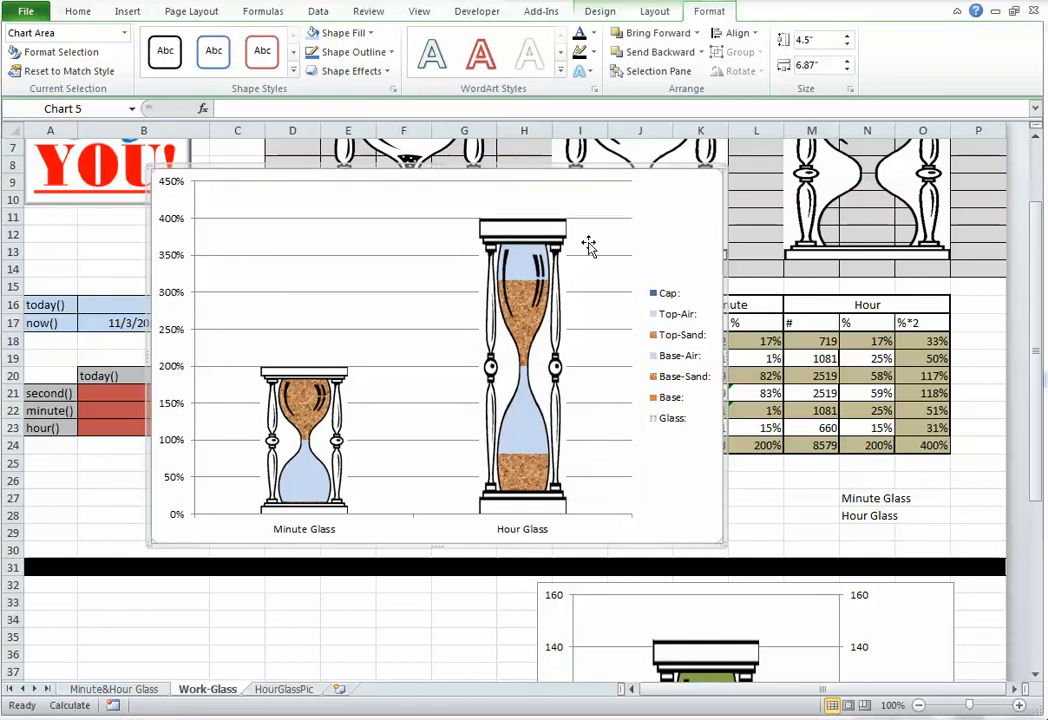
pyautogui.click(173, 262)
pyautogui.press('Delete')
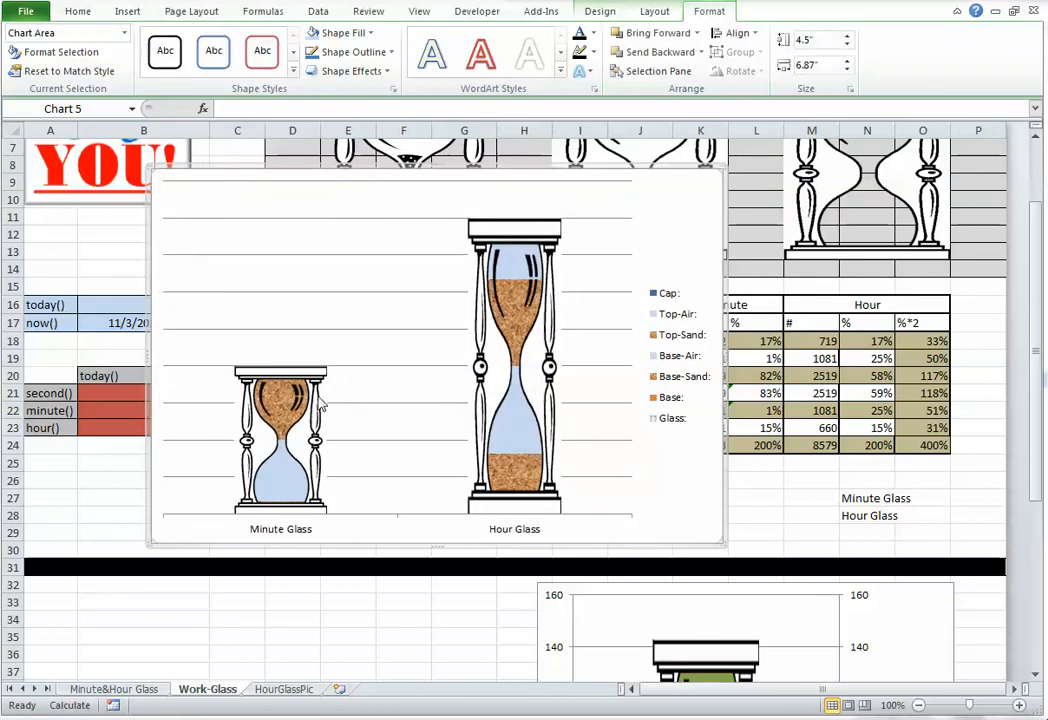
# - Delete the hourglass chart's legend and major horizontal gridlines, and deselect the chart
pyautogui.click(672, 366)
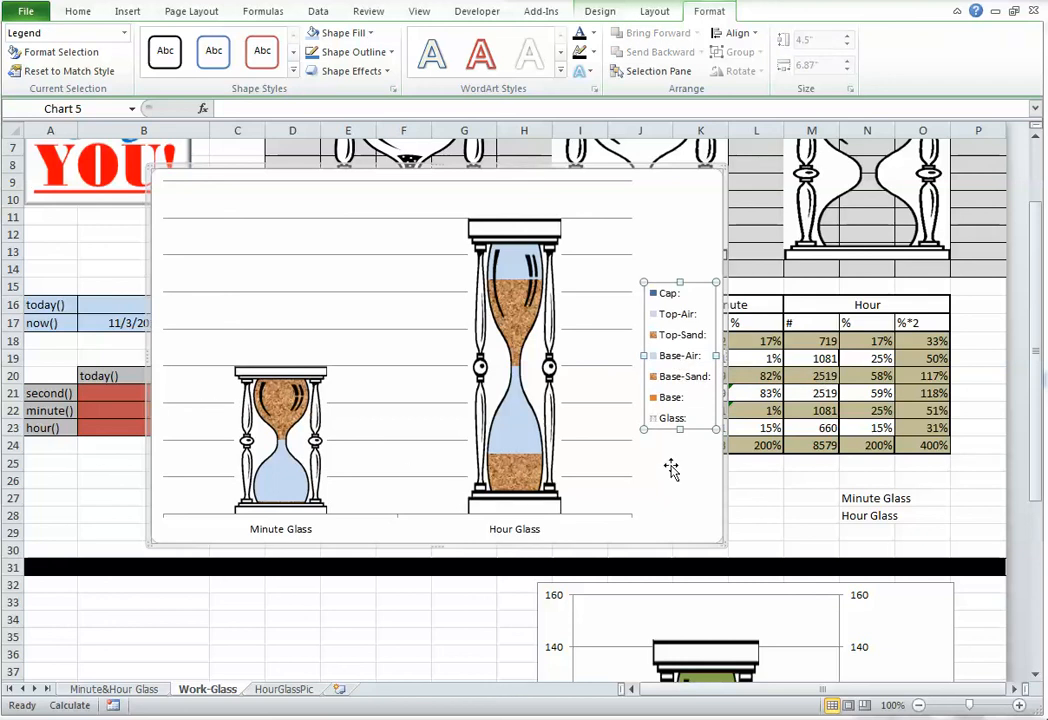
pyautogui.press('Delete')
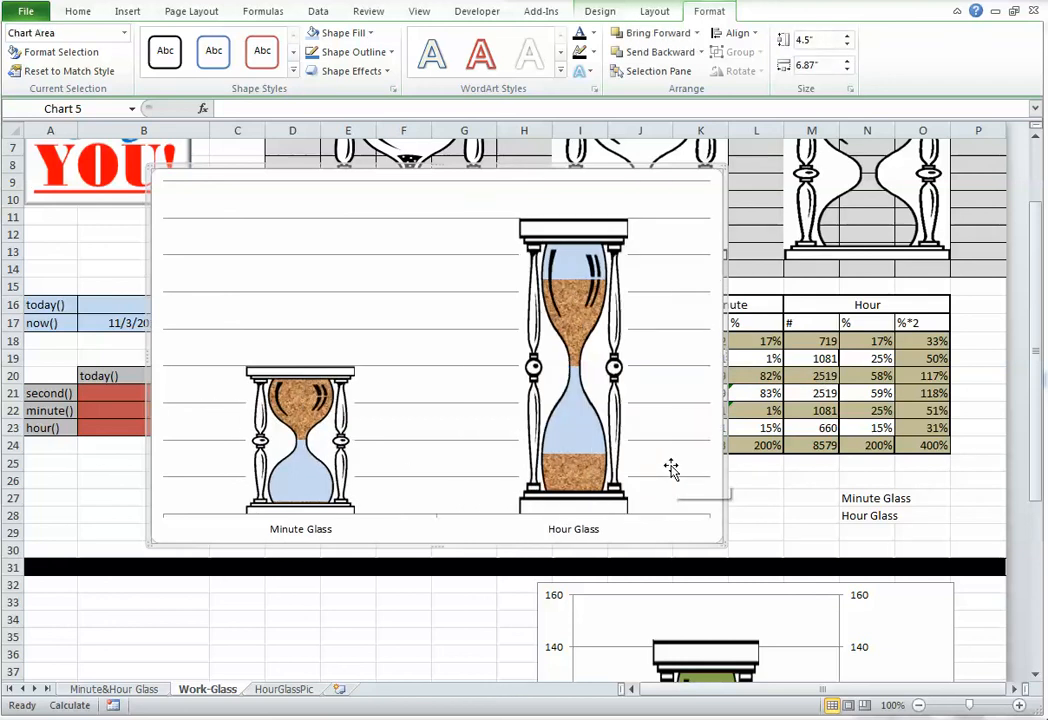
pyautogui.click(672, 375)
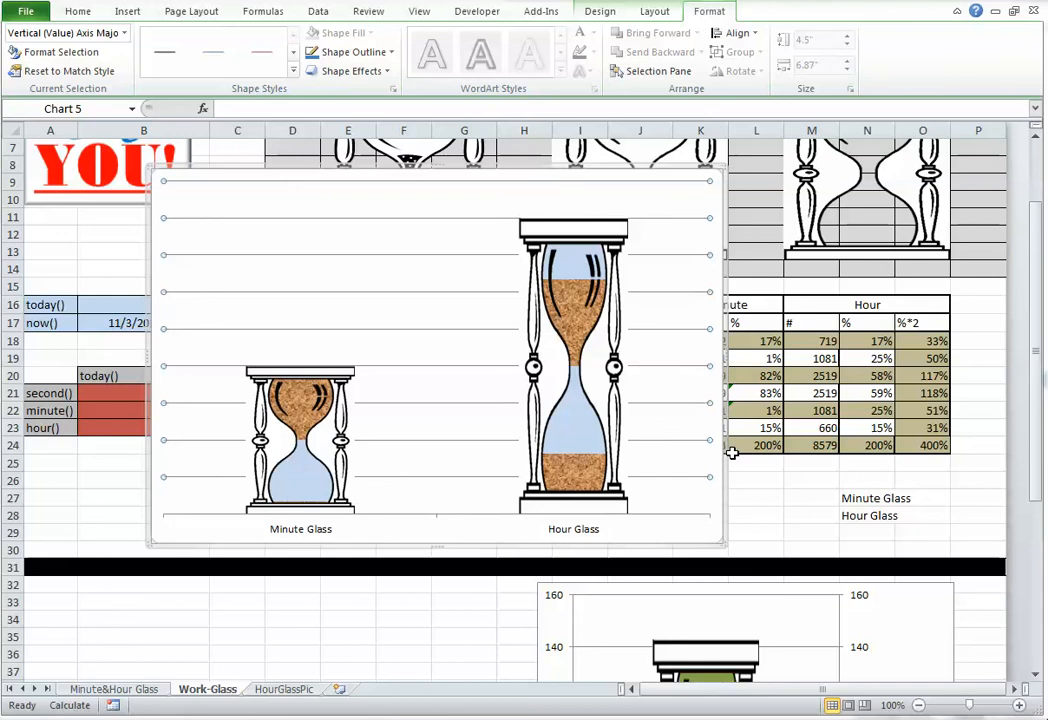
pyautogui.press('Delete')
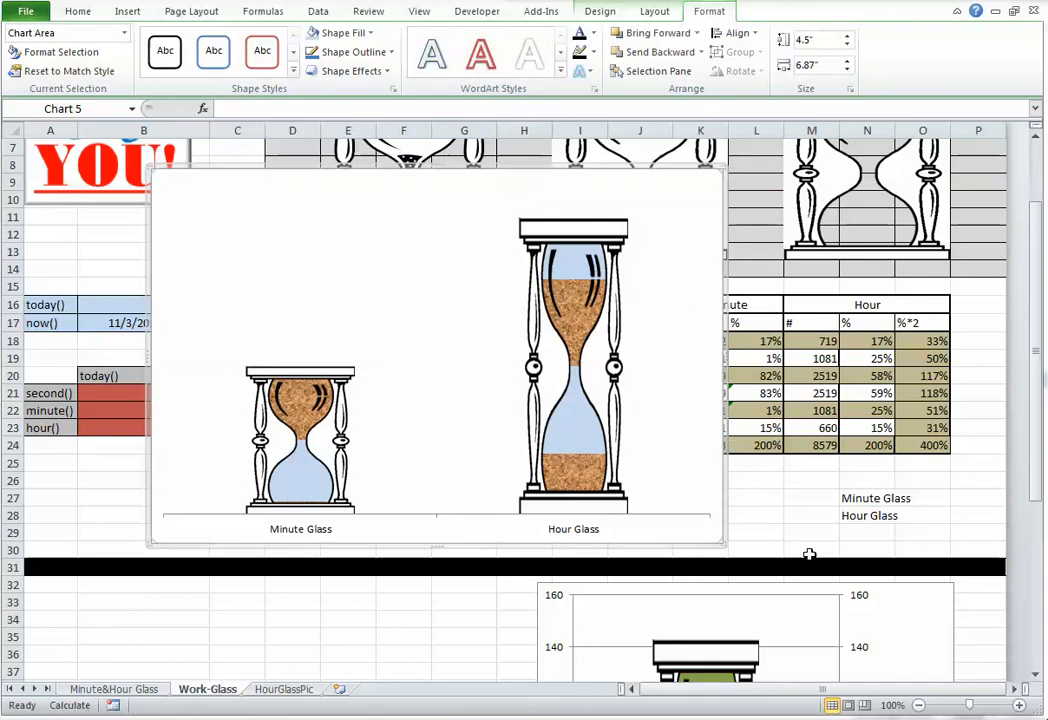
pyautogui.click(788, 529)
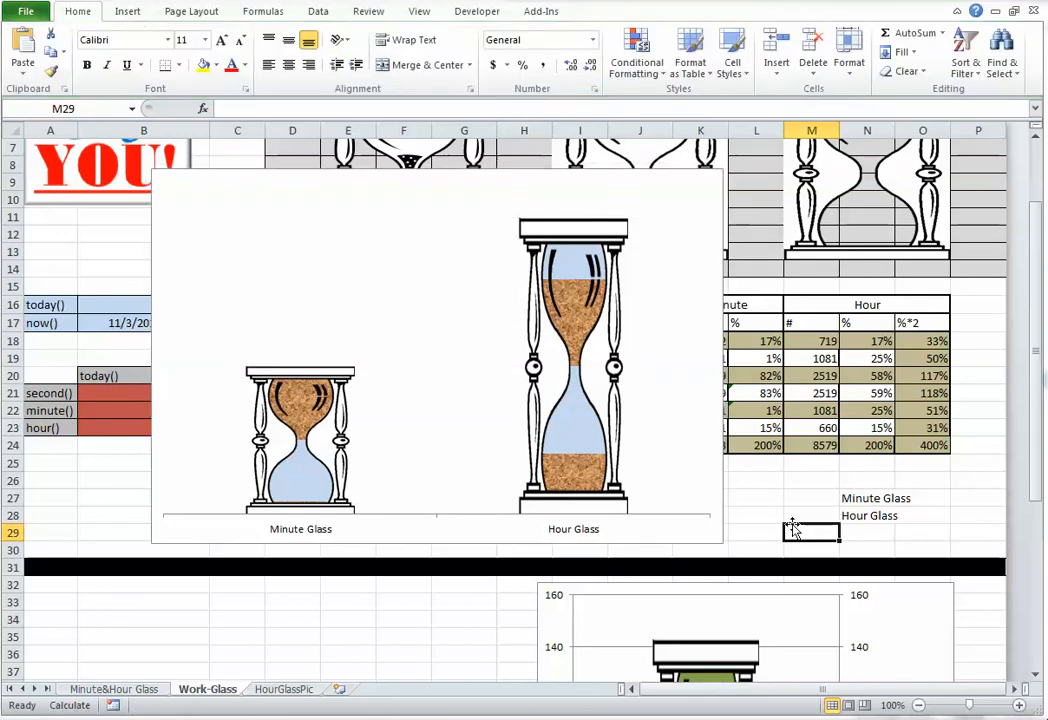